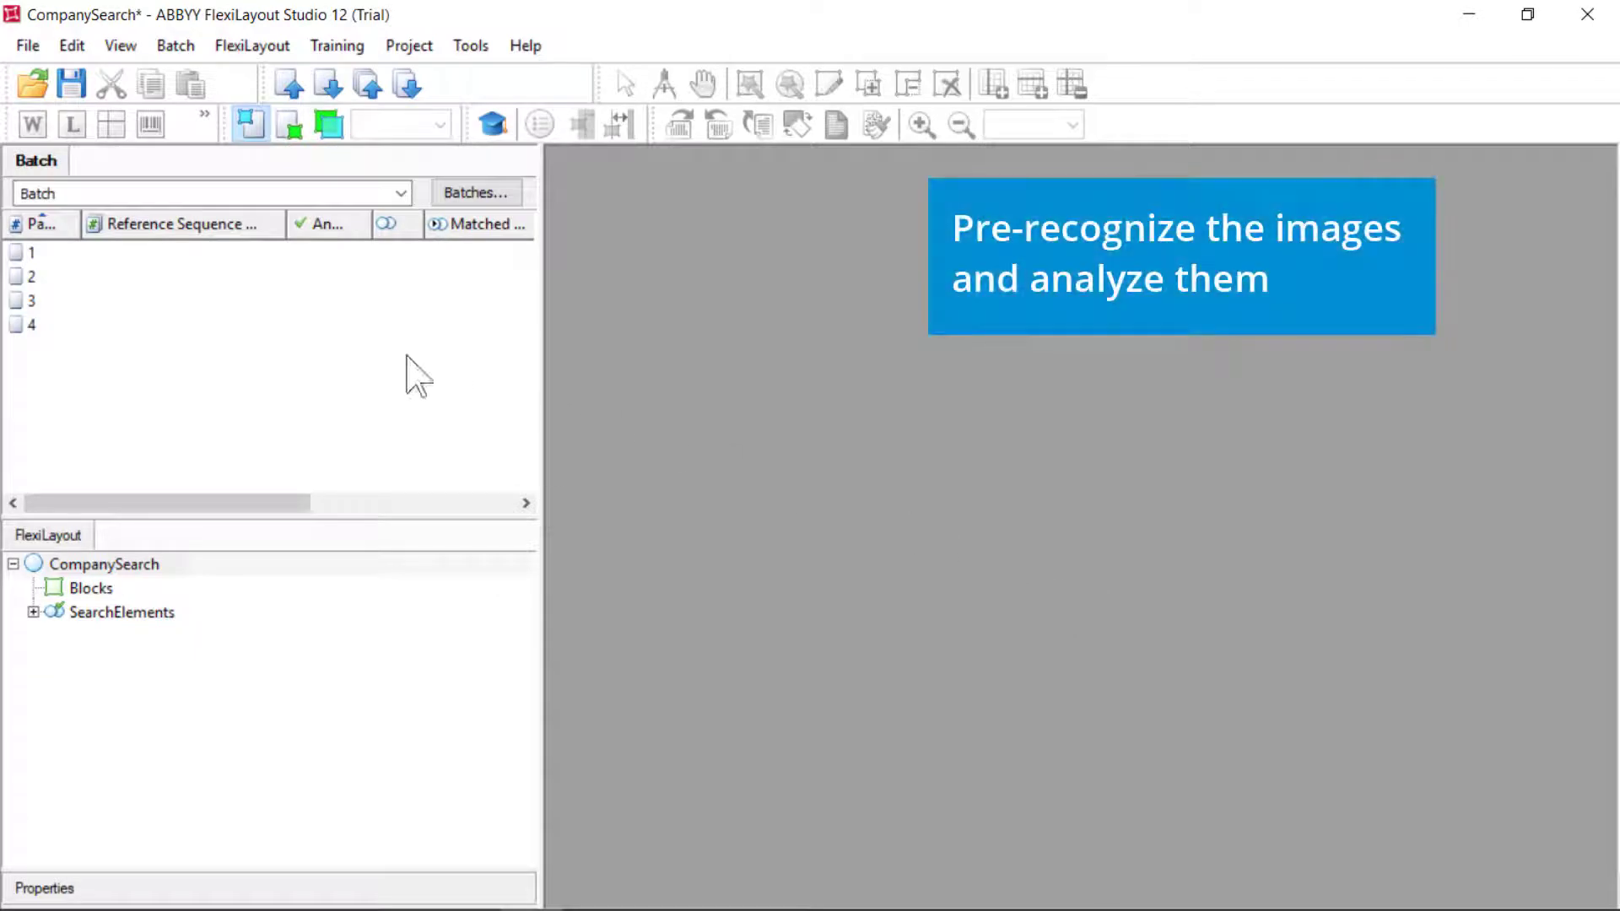
# Pre-recognize all four pages in the batch
pyautogui.click(64, 256)
pyautogui.hotkey('ctrl', 'a')
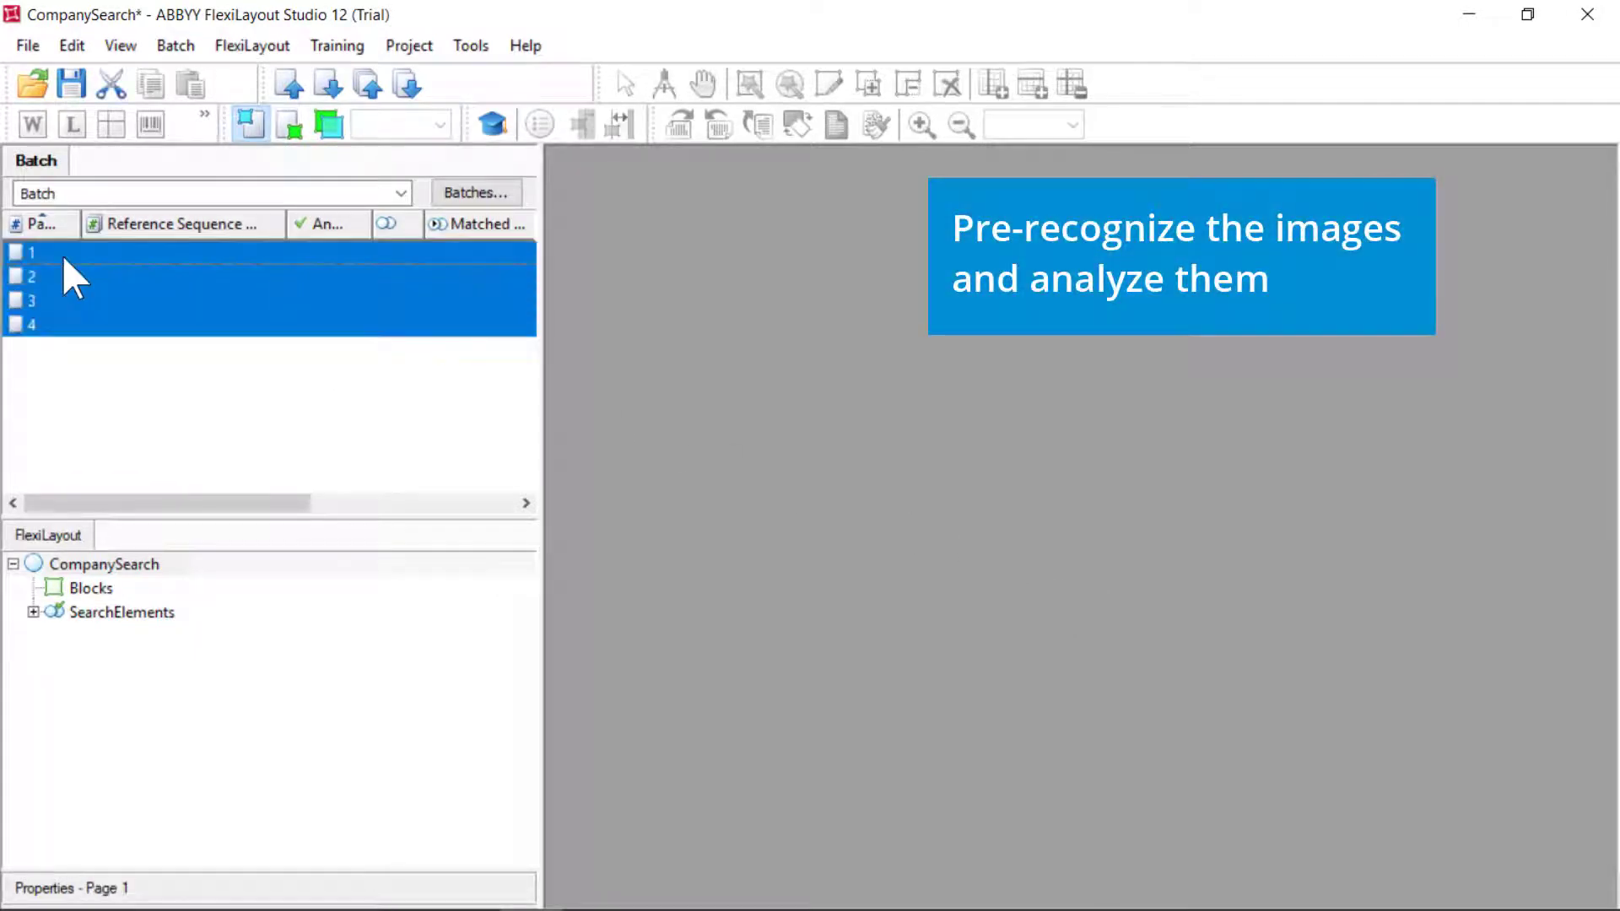
pyautogui.rightClick(64, 256)
pyautogui.click(195, 512)
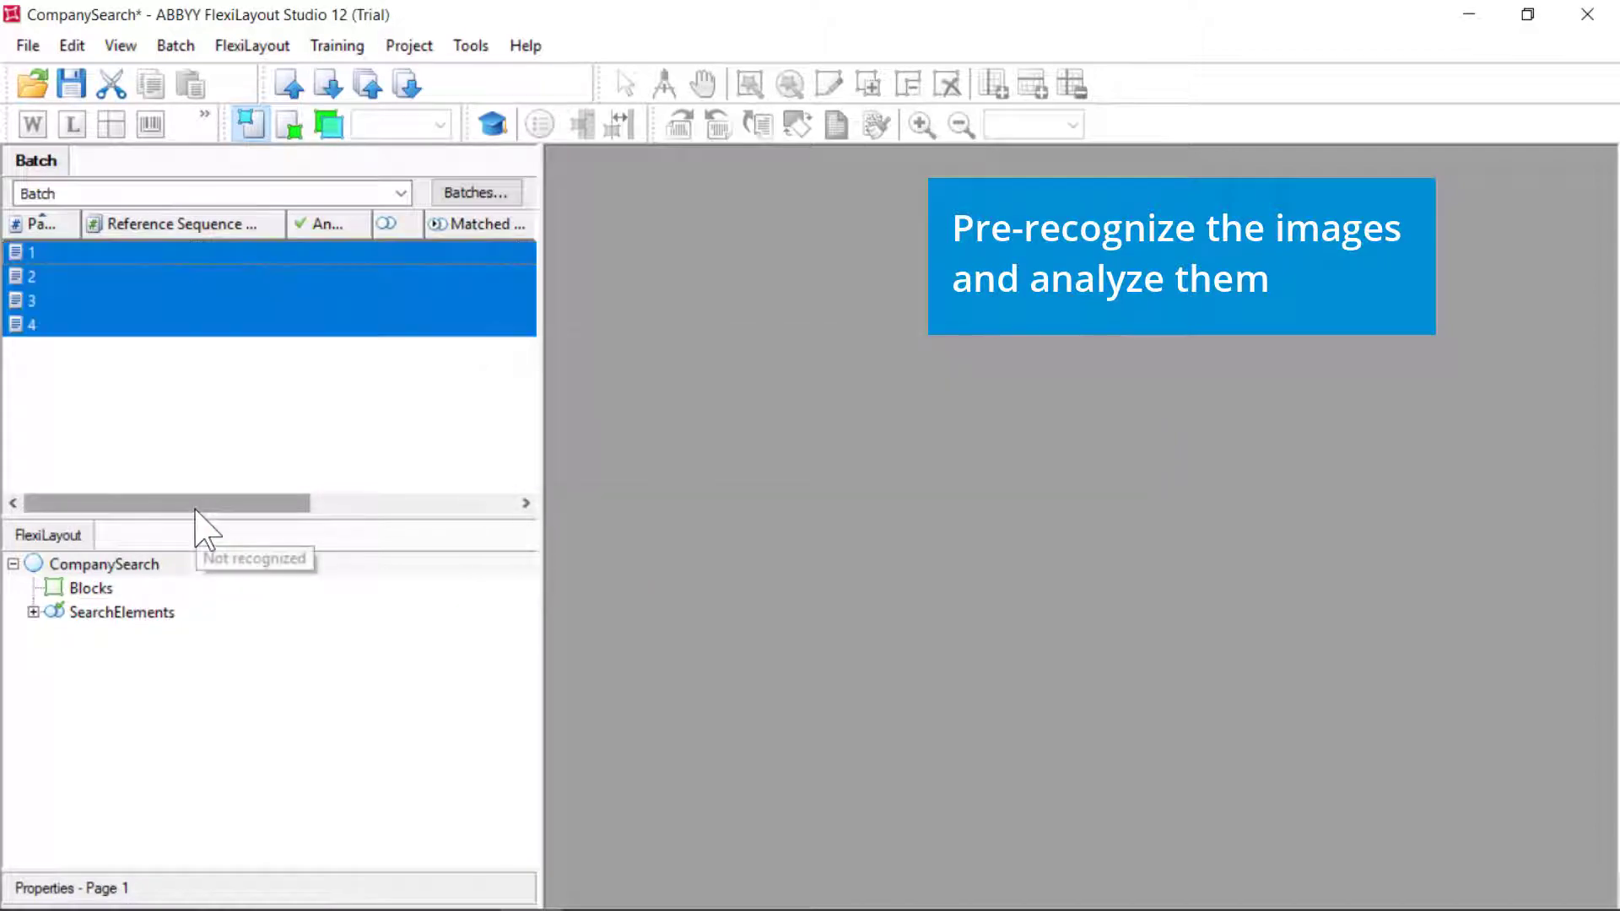
# Open page 1 and scroll through its detected text blocks
pyautogui.doubleClick(88, 252)
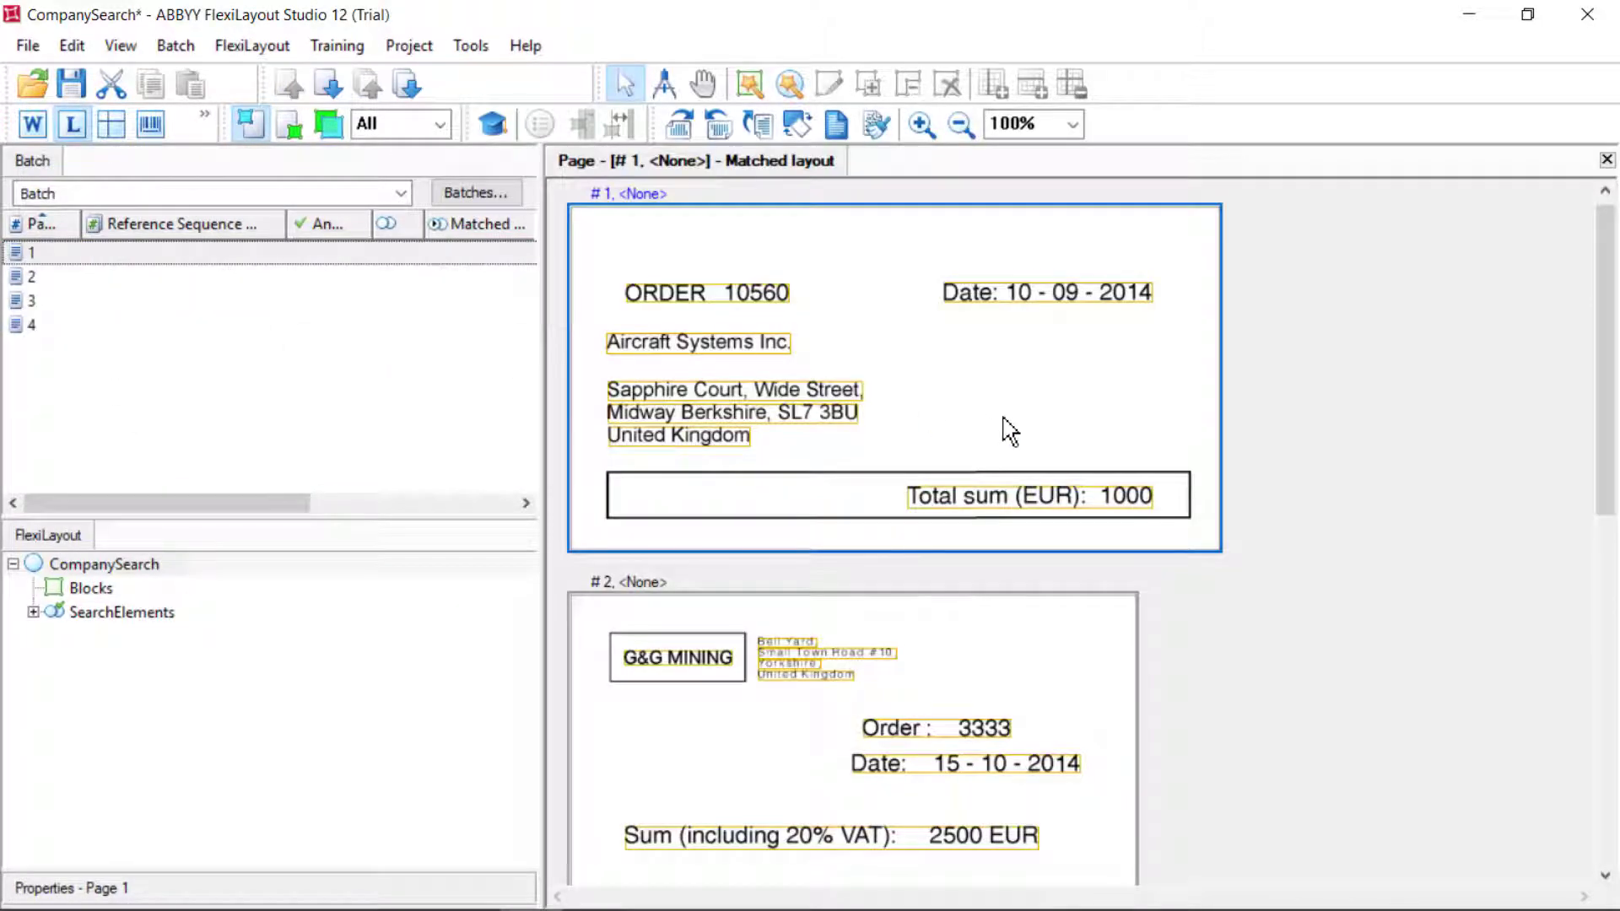
pyautogui.scroll(-5, 1010, 431)
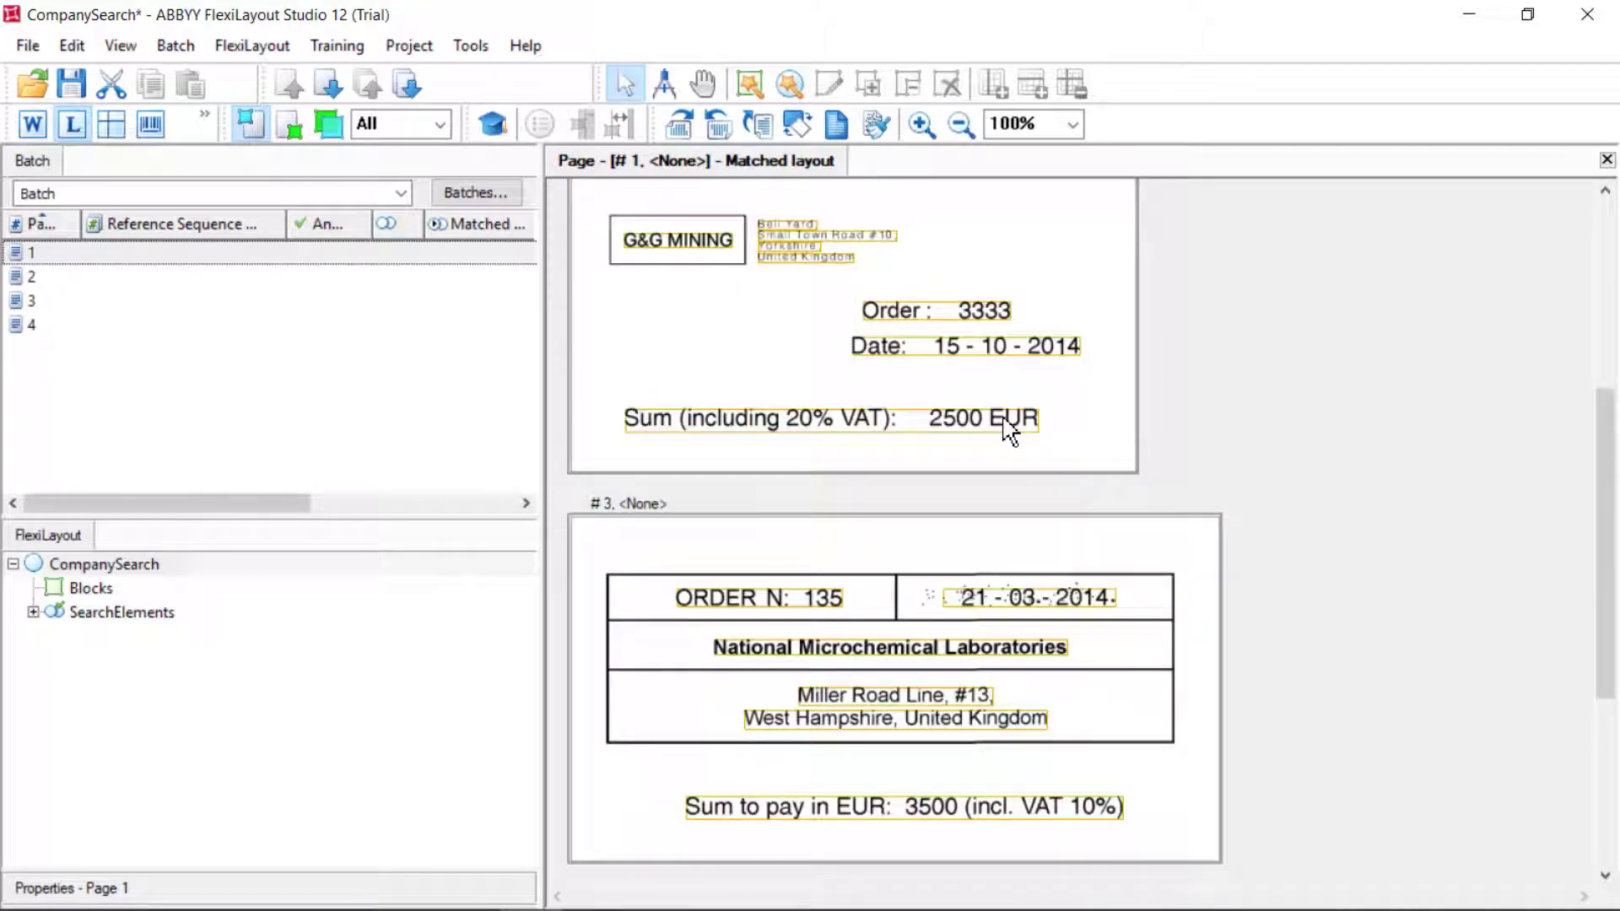
pyautogui.scroll(-3, 1009, 431)
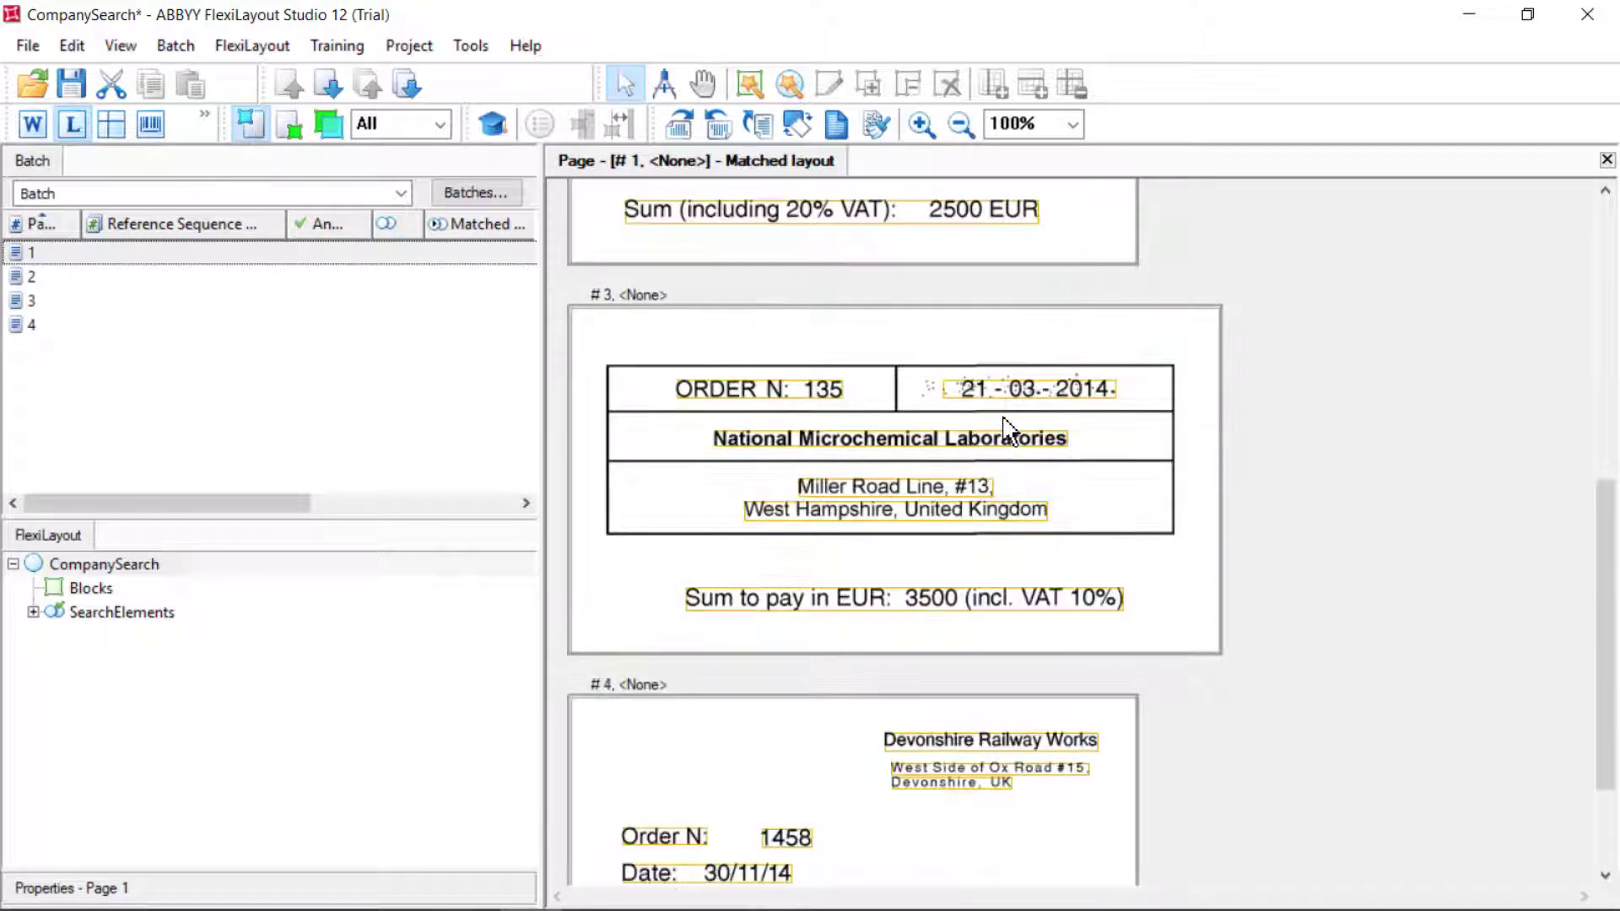
pyautogui.scroll(-2, 1009, 431)
pyautogui.scroll(10, 1010, 431)
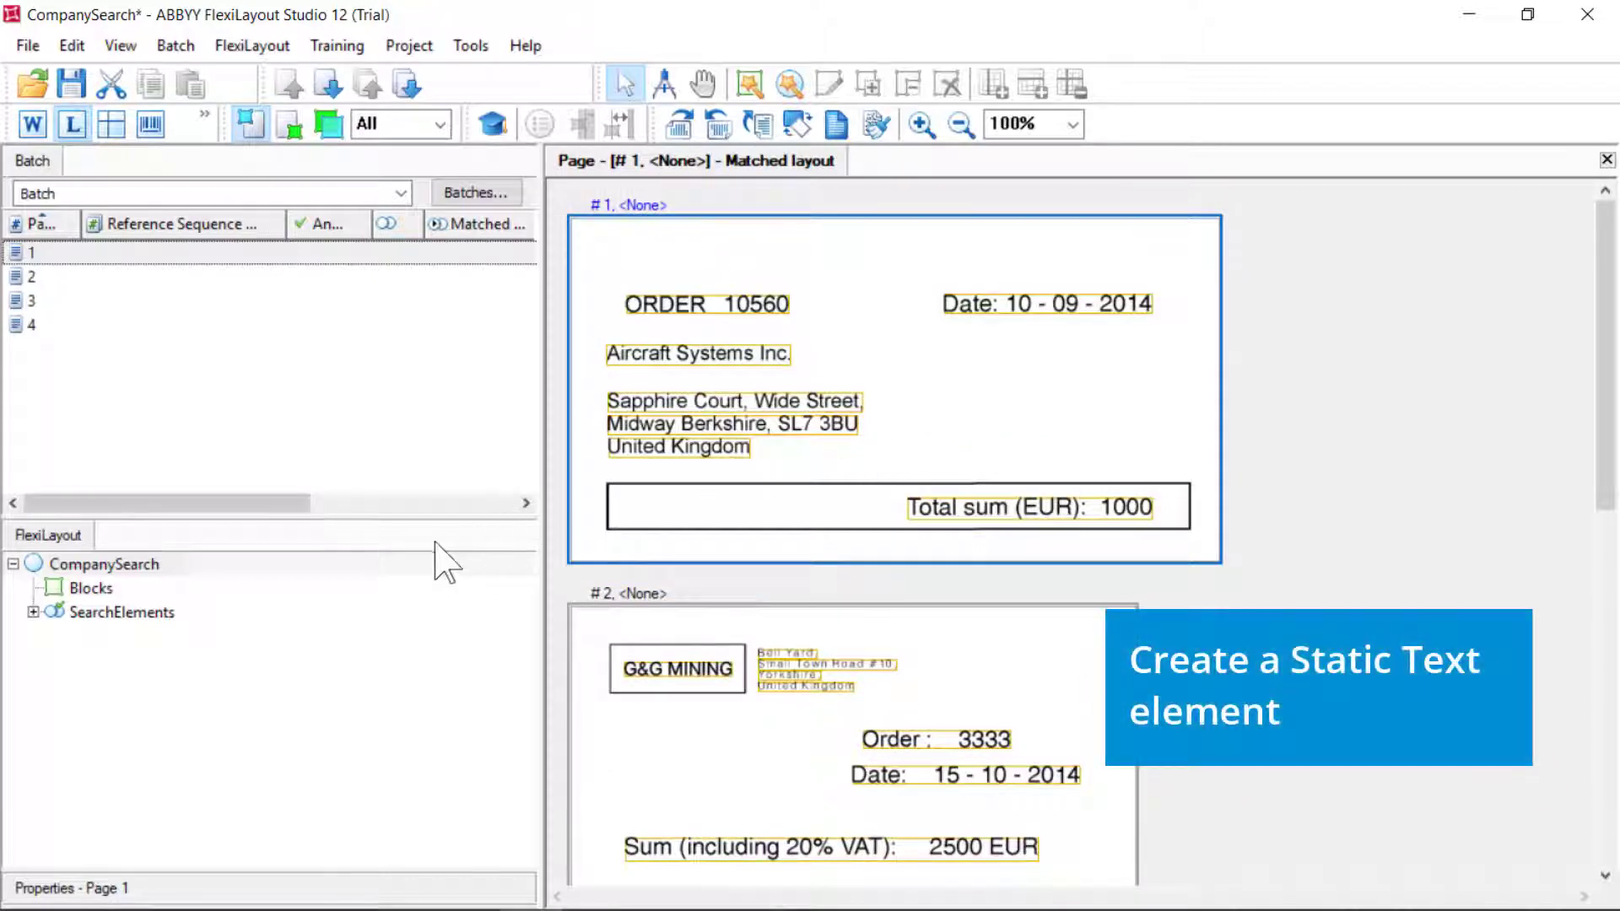
# Add a Static Text element named kwOrderNumber under SearchElements
pyautogui.click(122, 613)
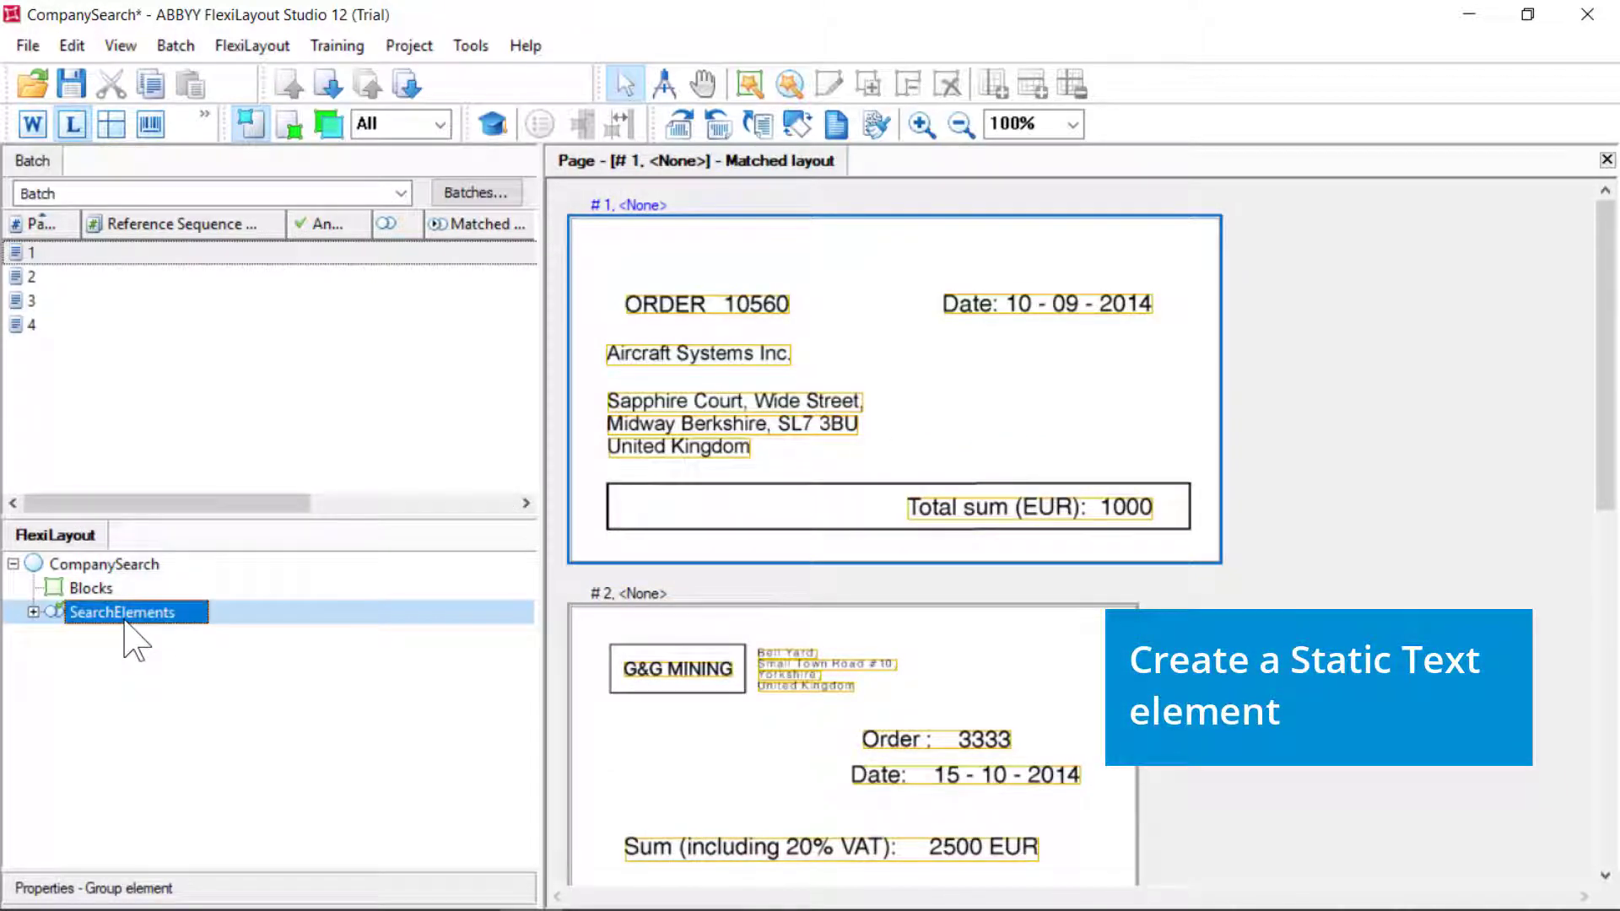
pyautogui.rightClick(125, 623)
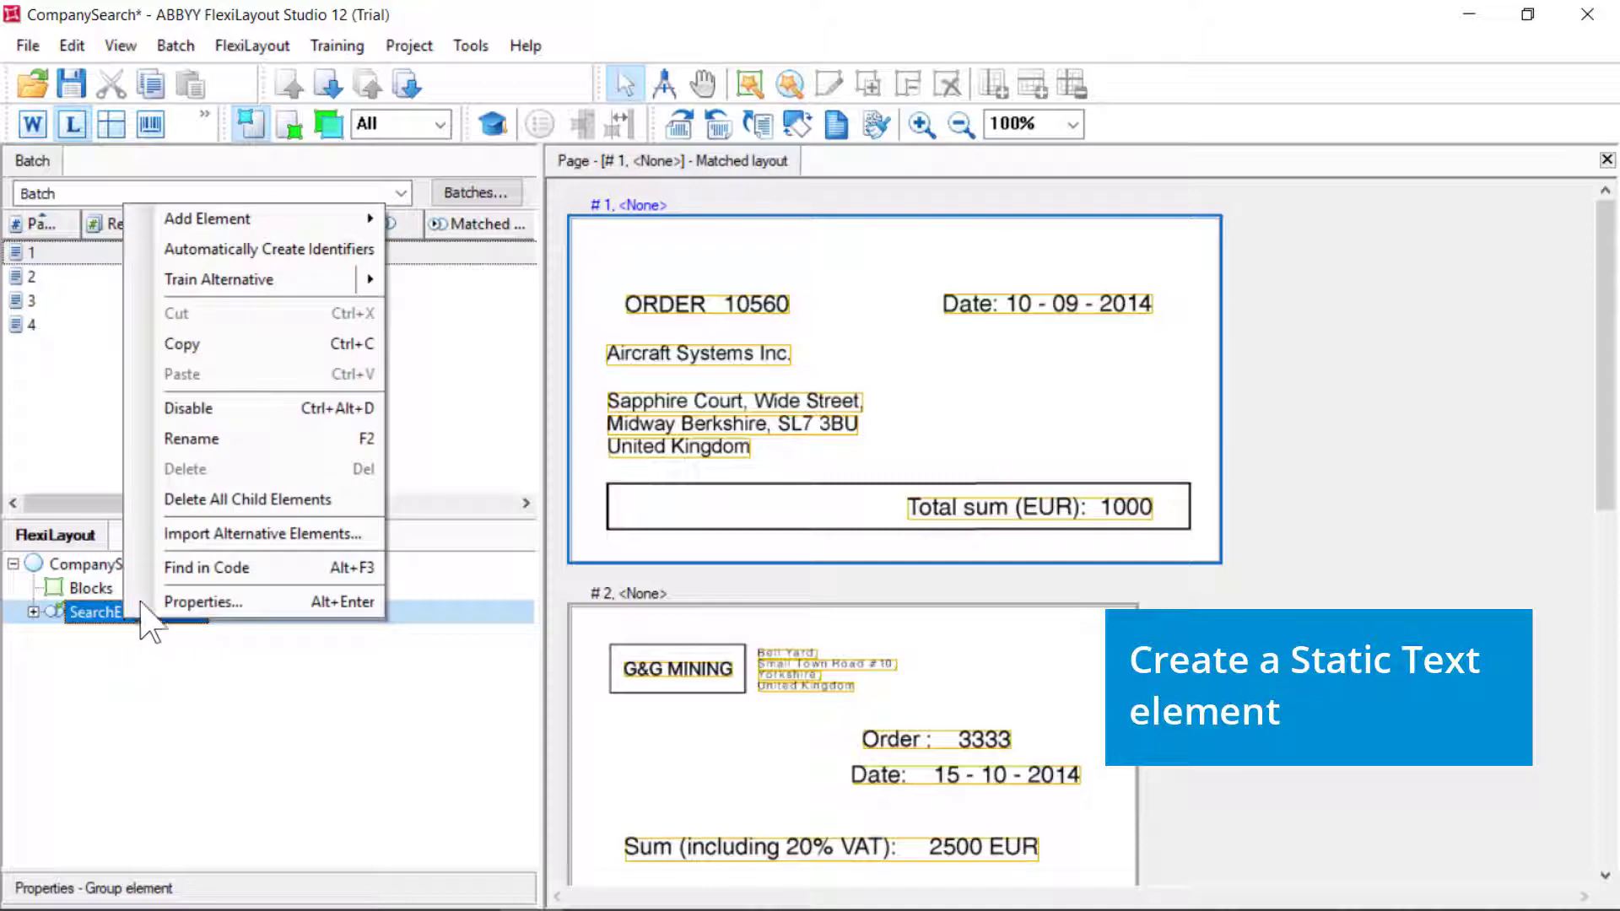
pyautogui.moveTo(287, 221)
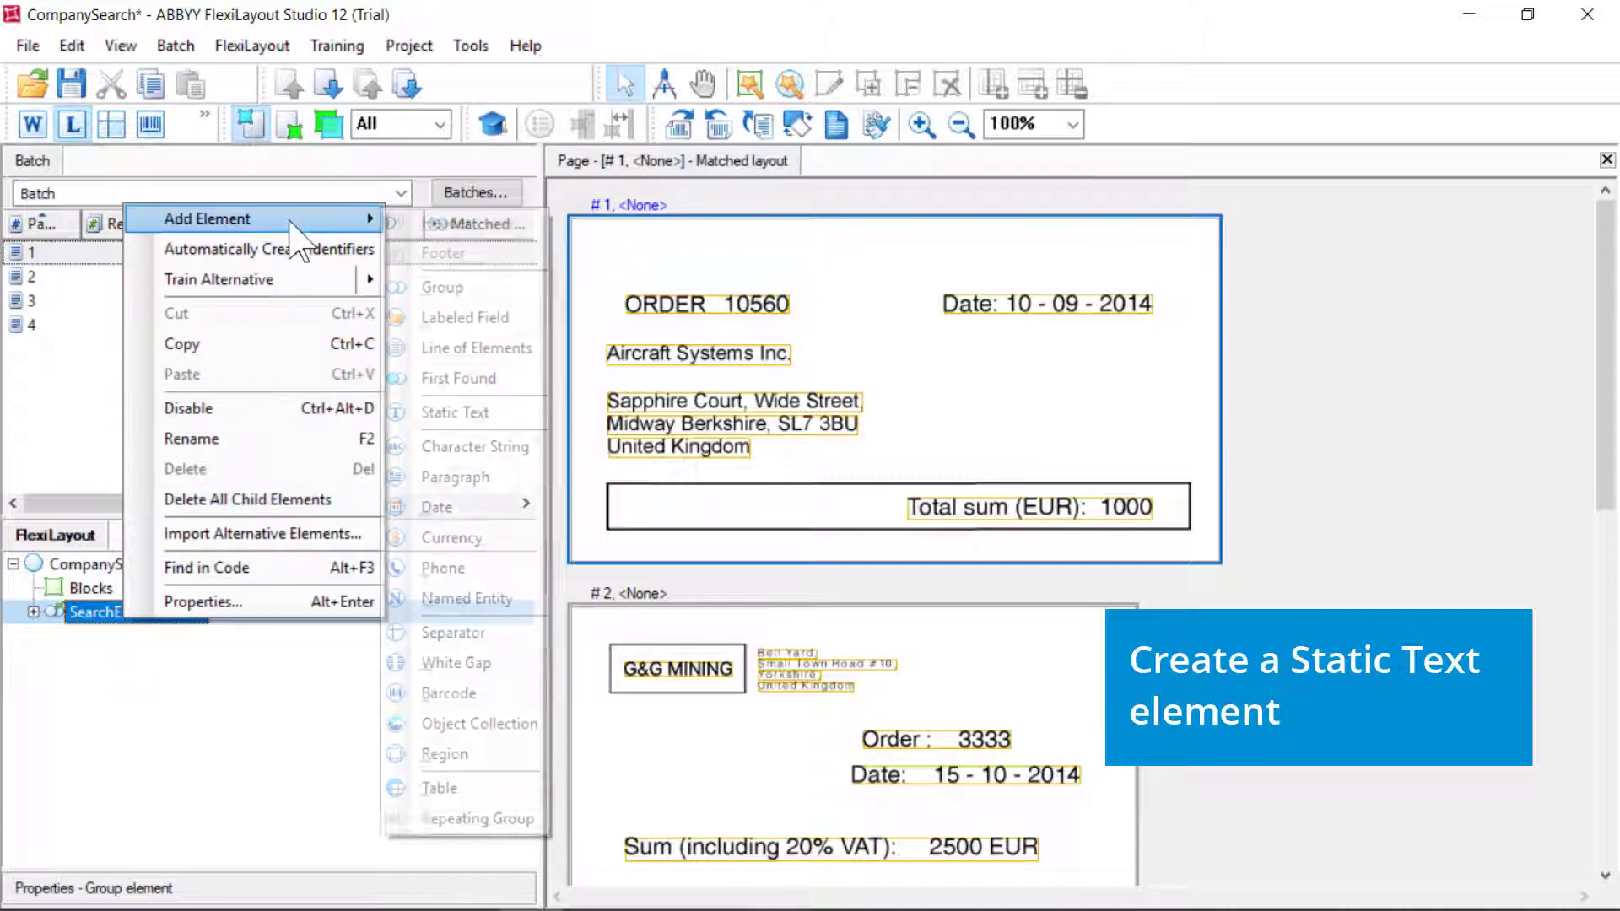
pyautogui.click(464, 412)
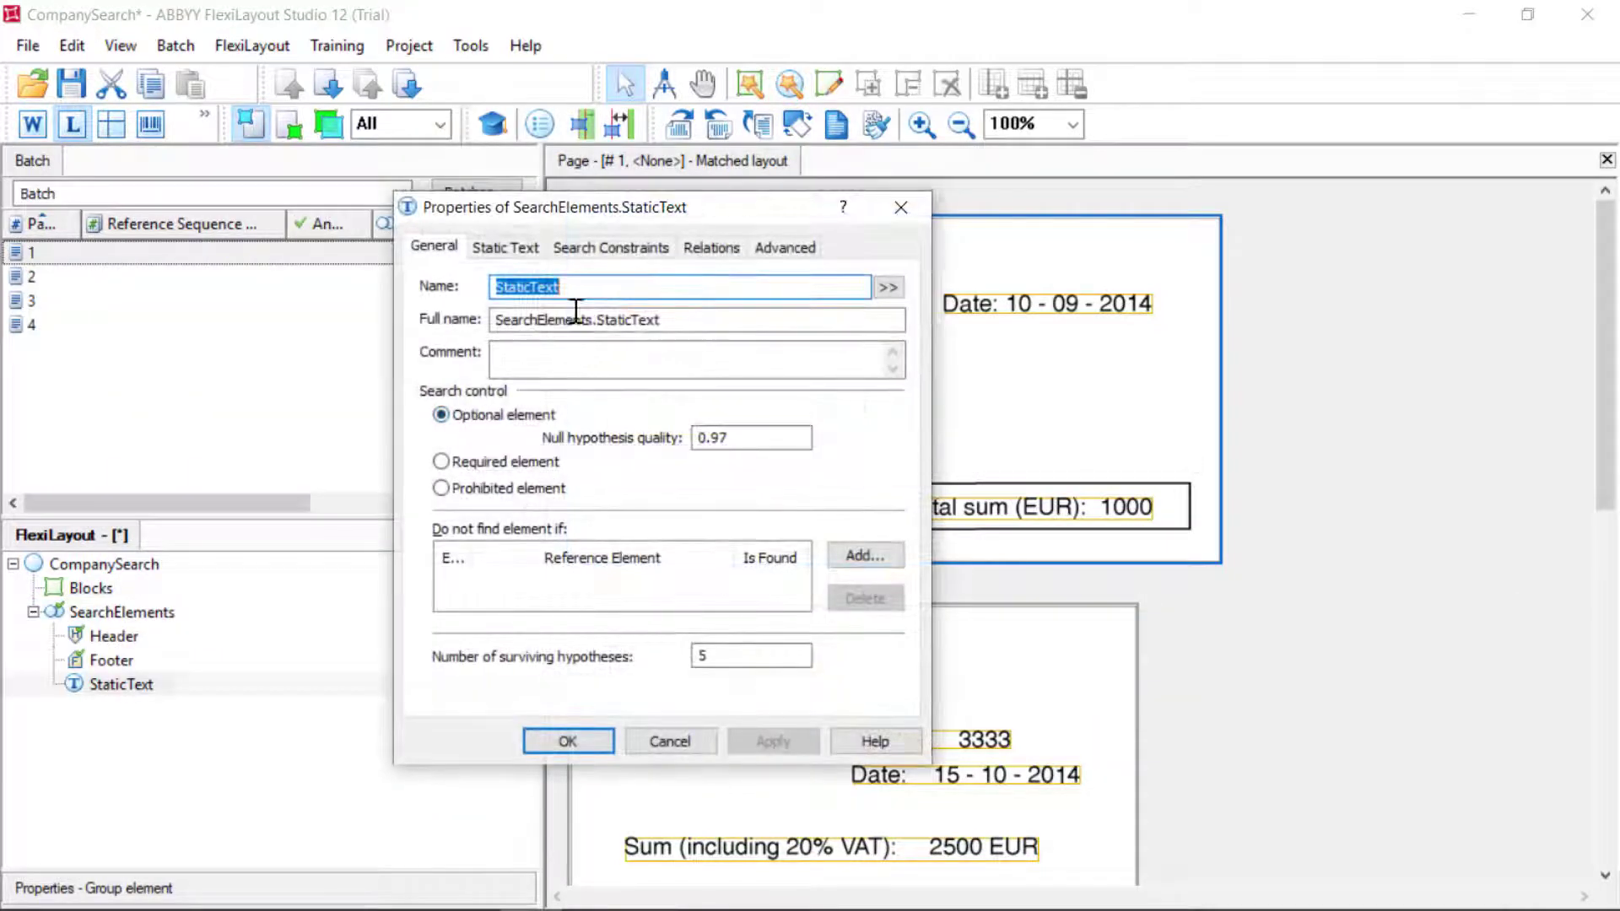
pyautogui.press('BackSpace')
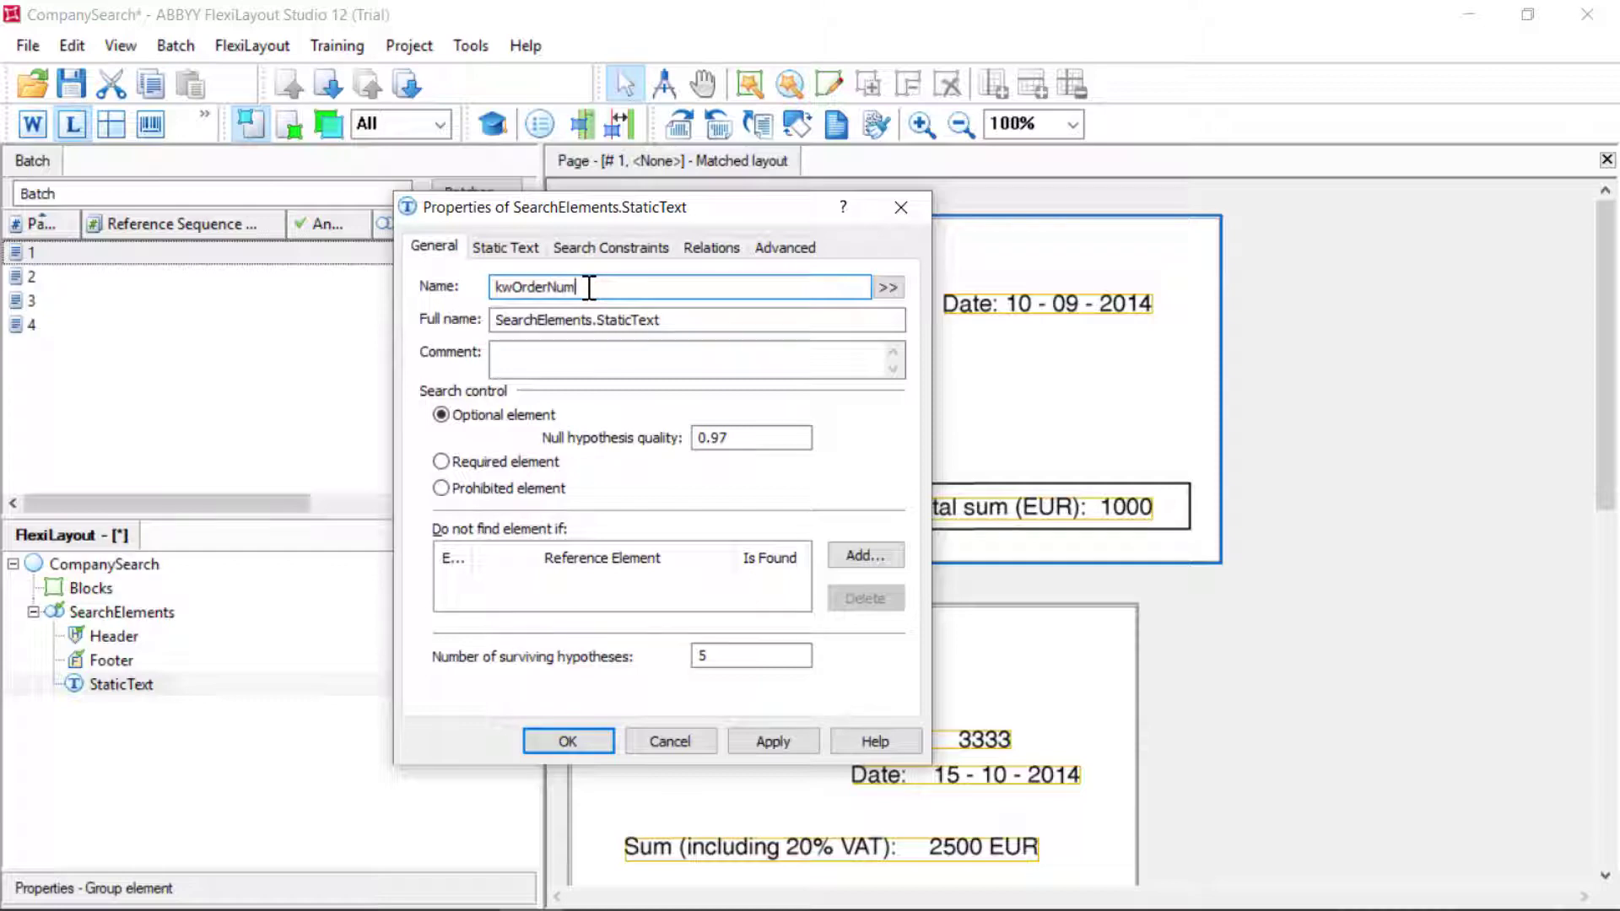
# Set kwOrderNumber's search text to 'Order' and apply the properties
pyautogui.click(524, 253)
pyautogui.click(639, 322)
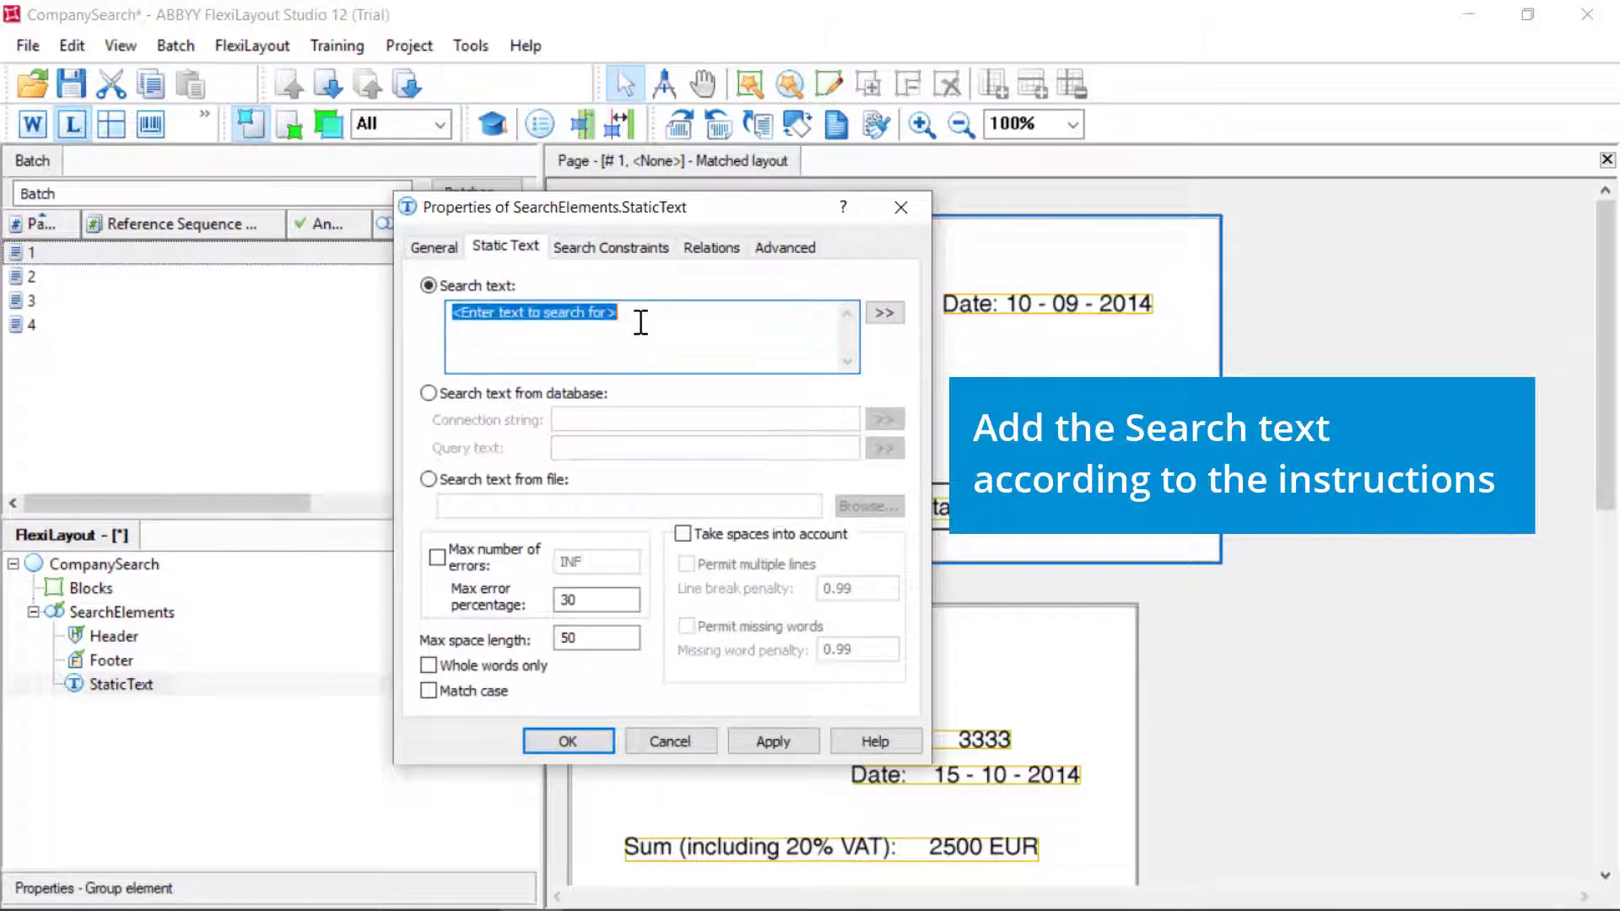
pyautogui.press('BackSpace')
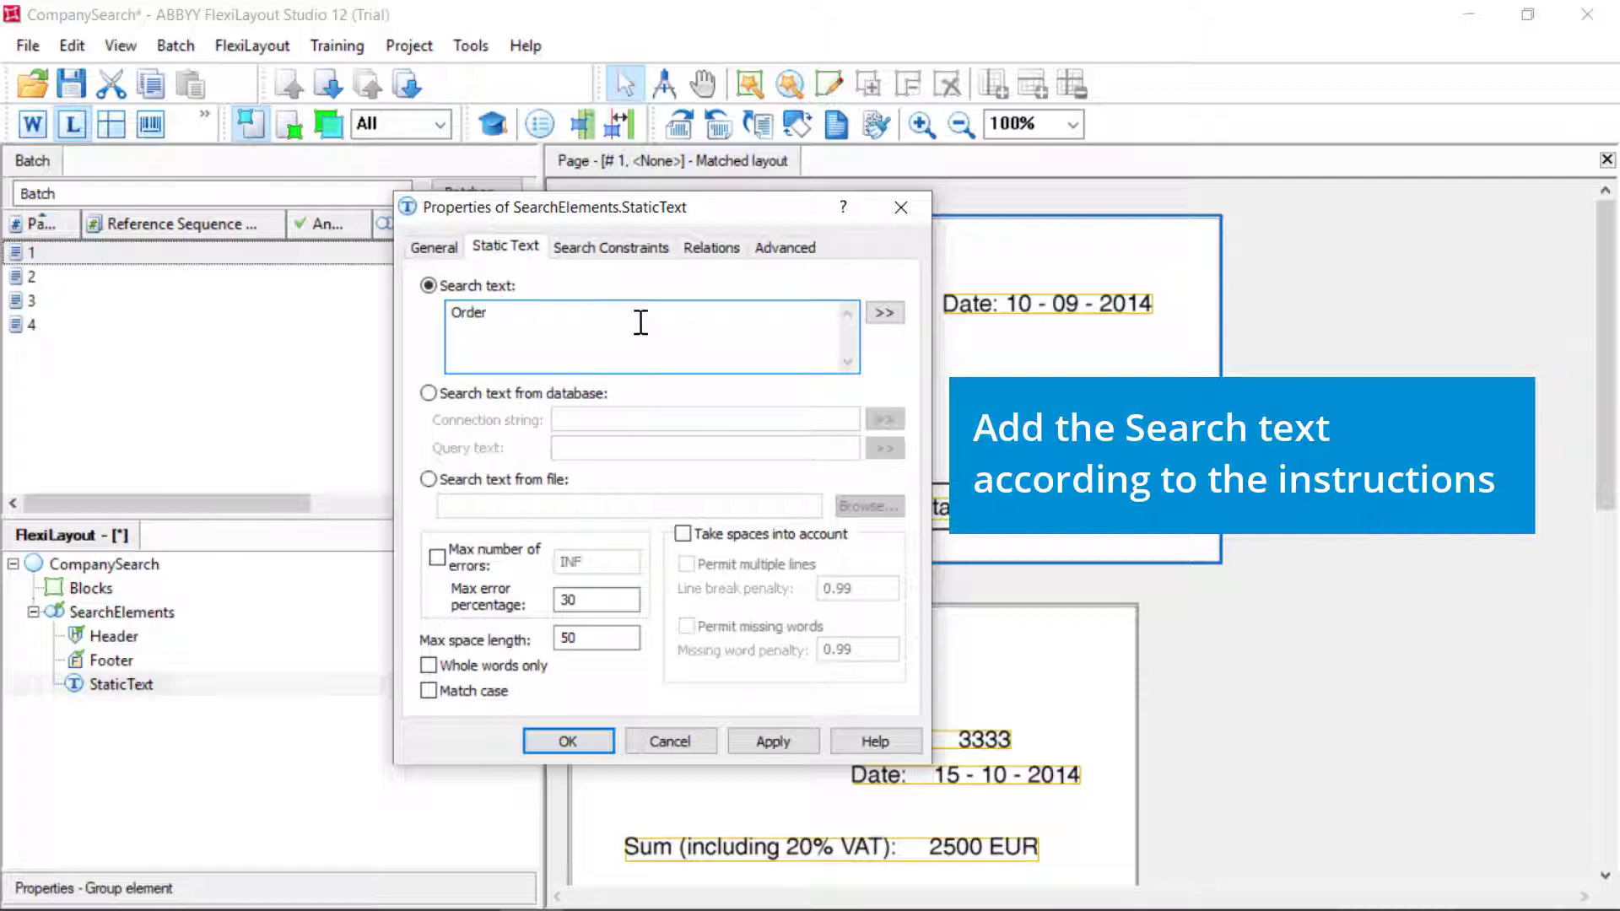
pyautogui.click(773, 741)
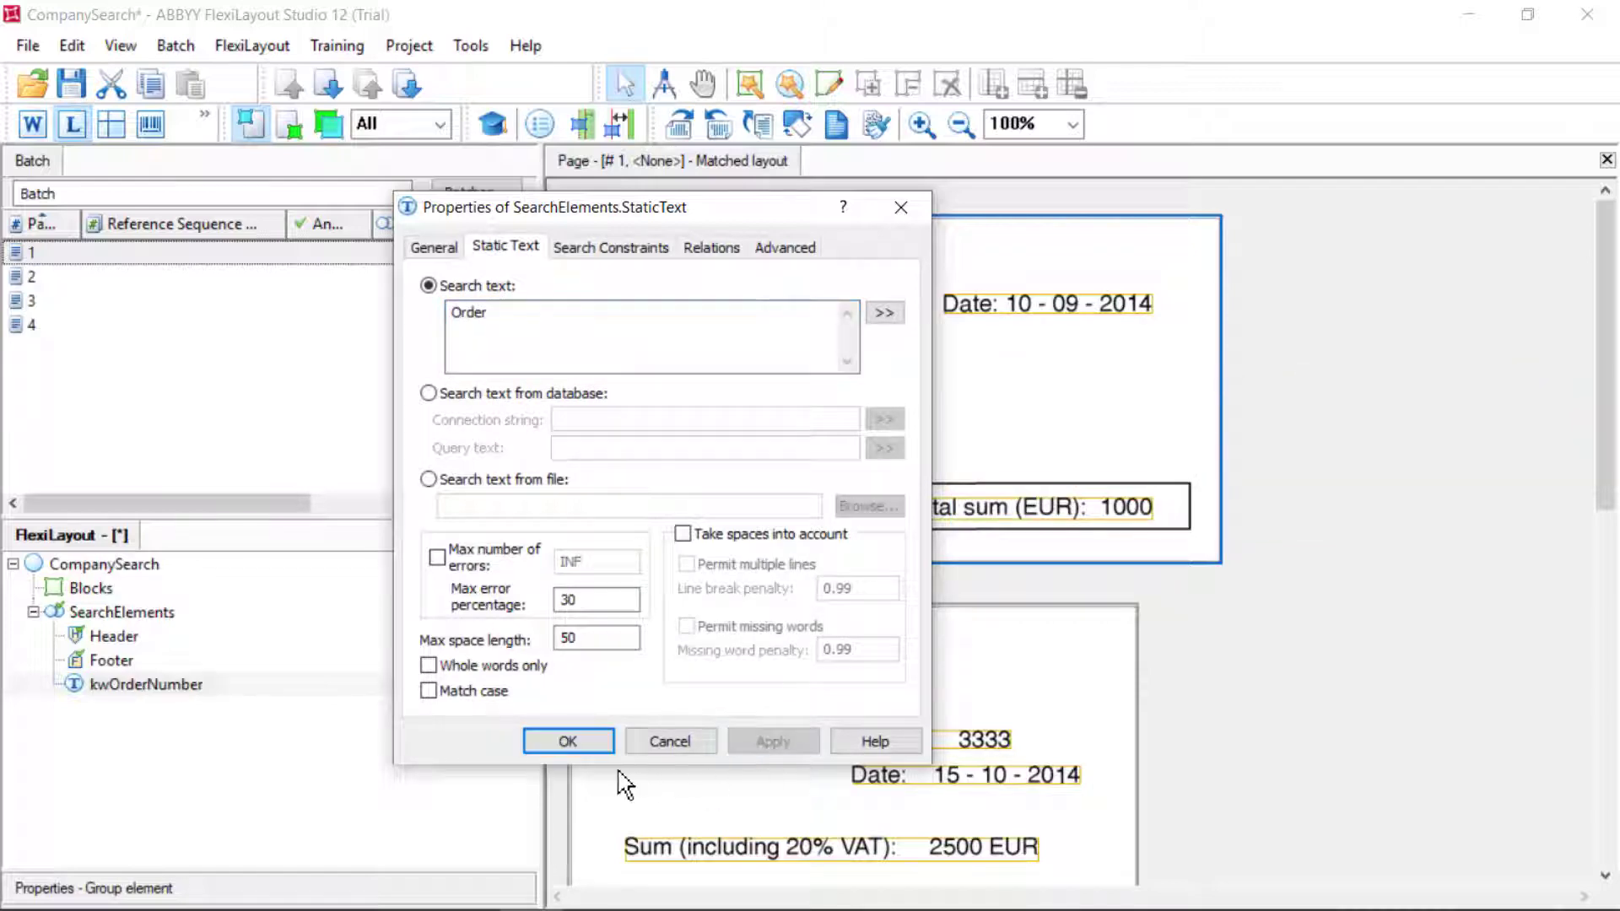
pyautogui.click(570, 741)
# Match pages 1 and 2 and check where kwOrderNumber is found on each
pyautogui.rightClick(80, 253)
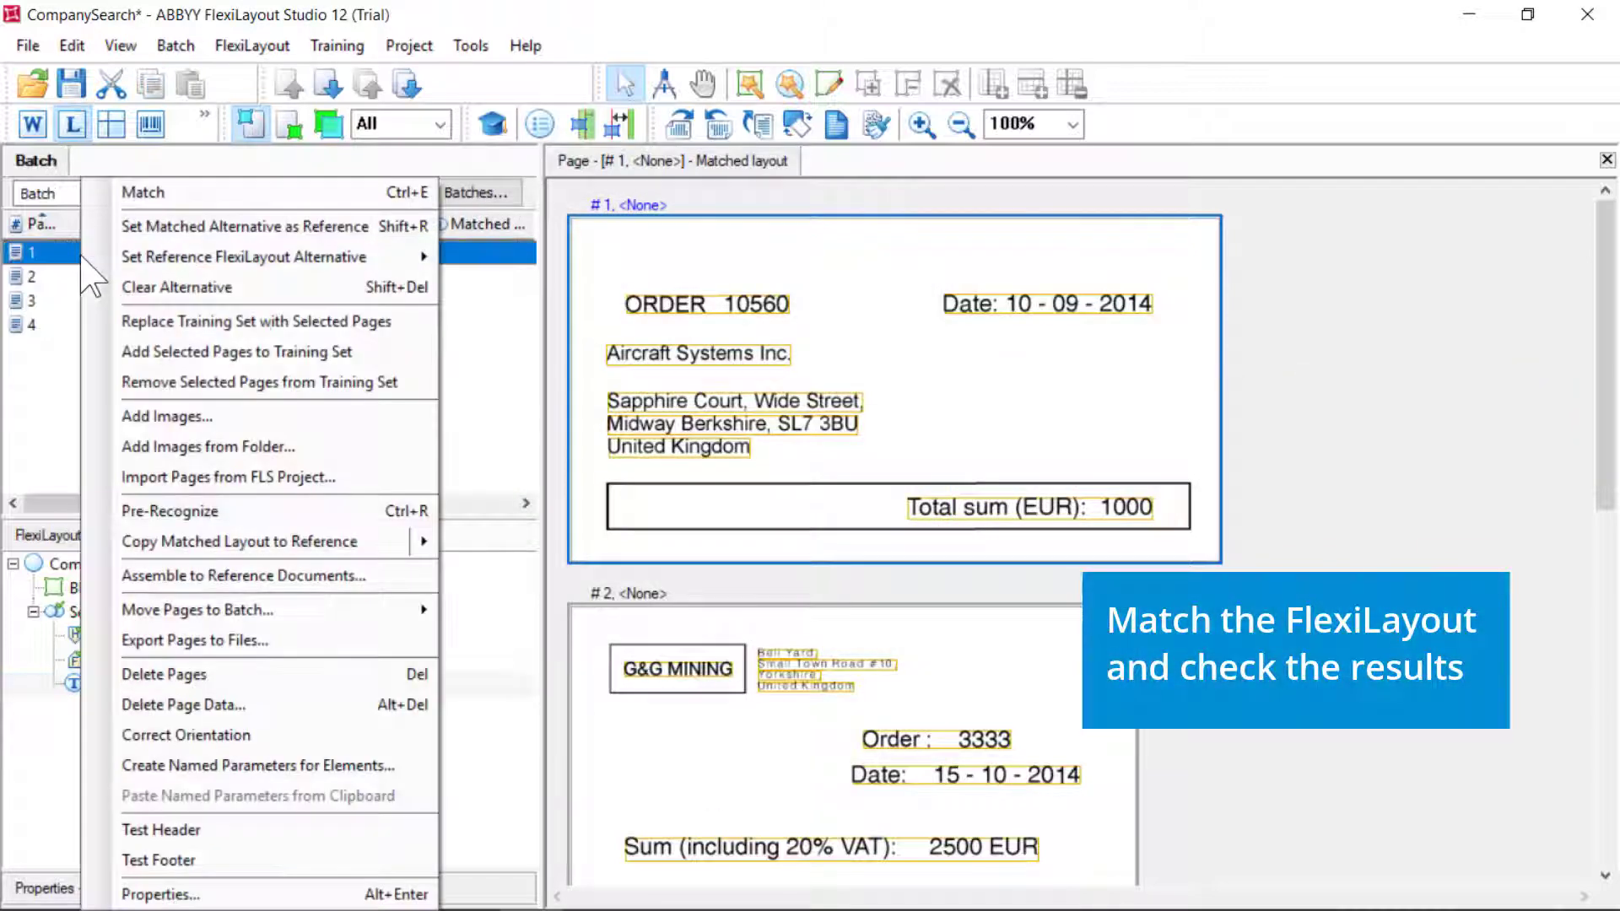
pyautogui.click(150, 192)
pyautogui.click(961, 844)
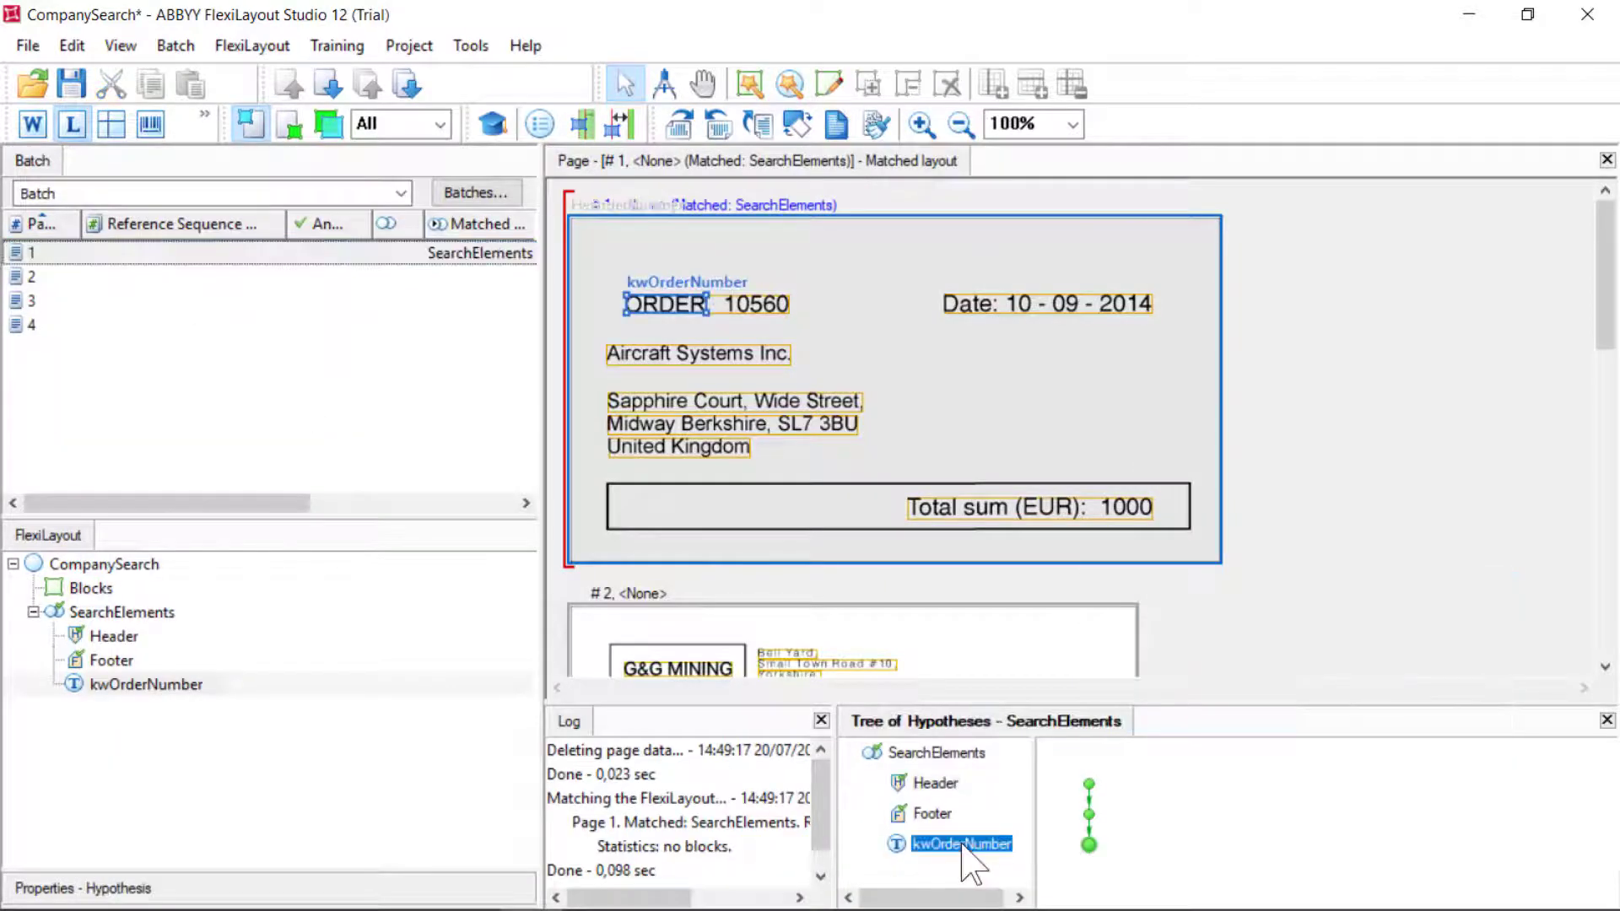
pyautogui.rightClick(50, 277)
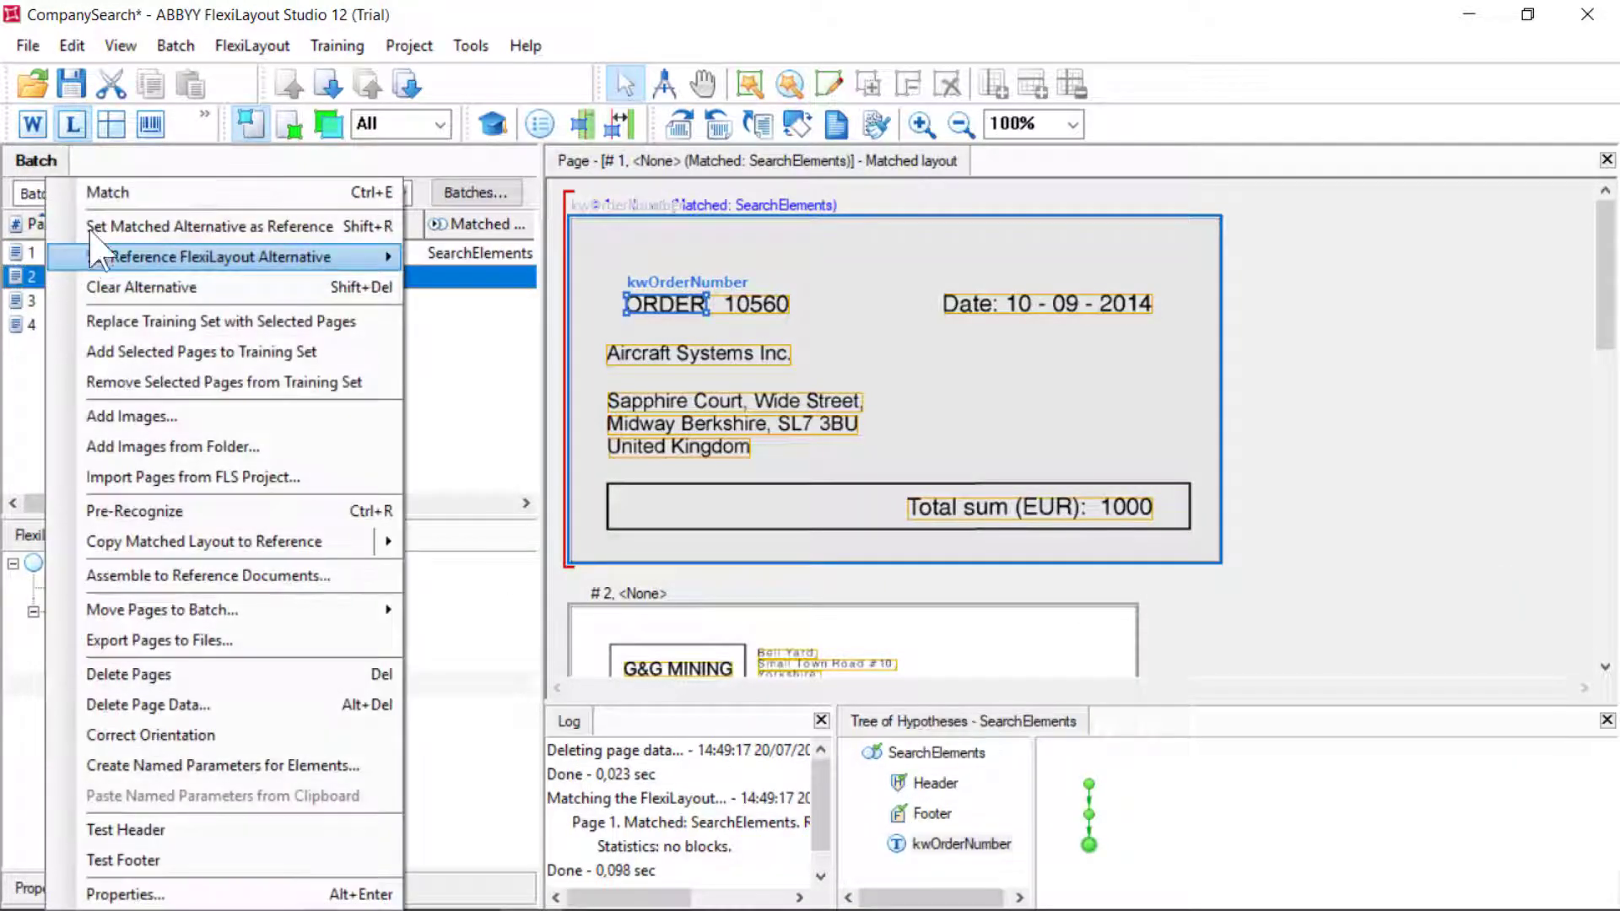
pyautogui.click(101, 192)
pyautogui.click(962, 843)
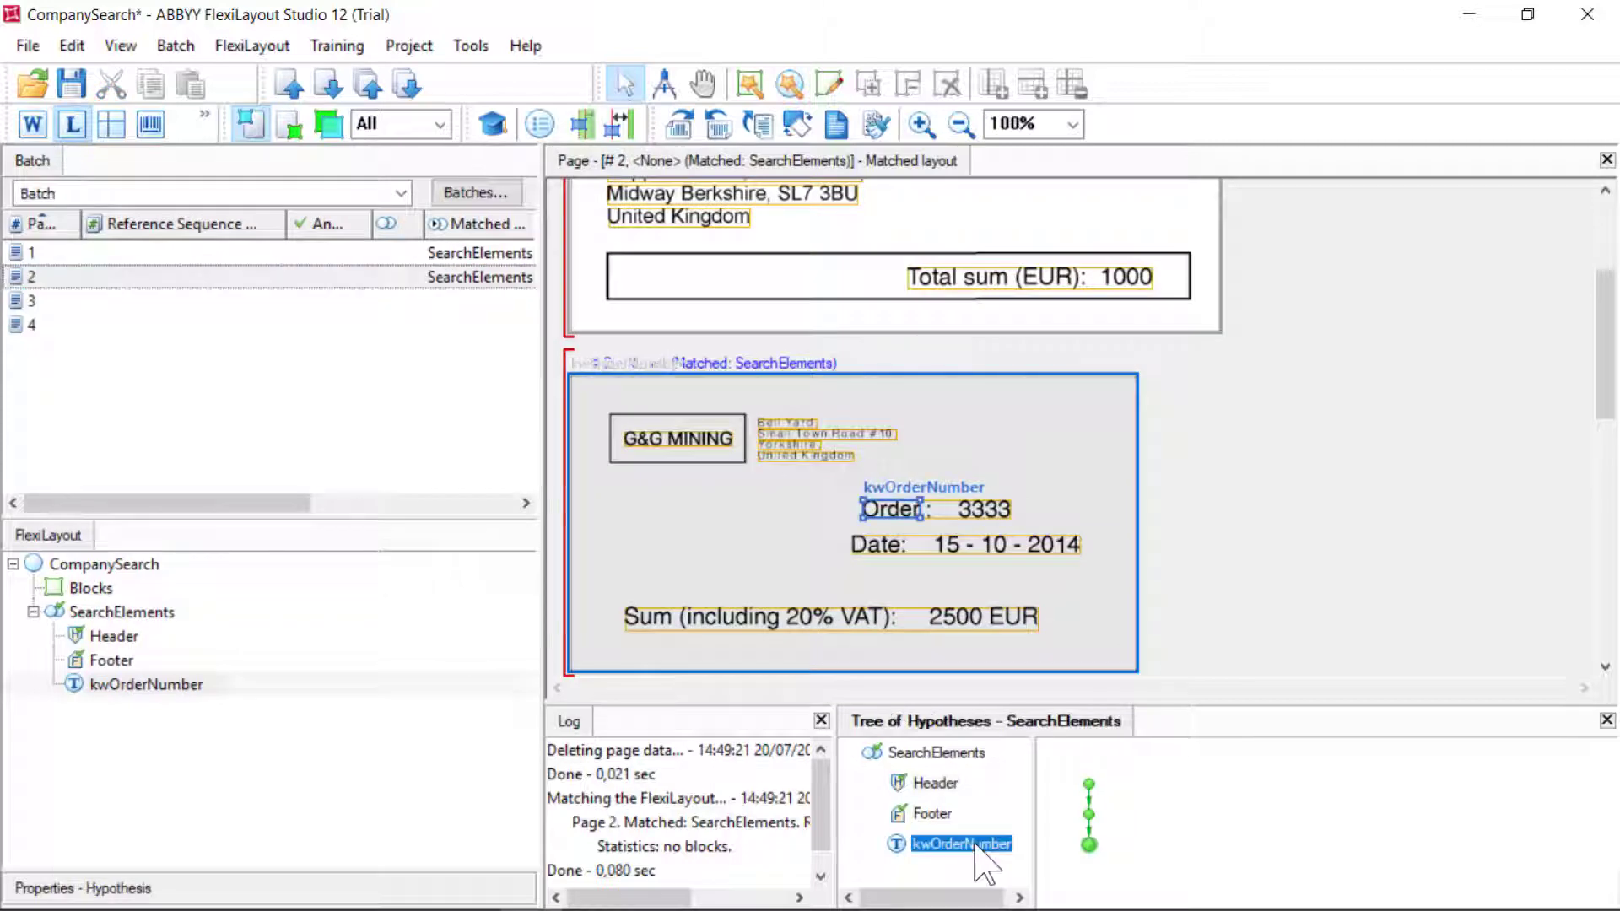
# Match pages 3 and 4 and check where kwOrderNumber is found on each
pyautogui.rightClick(74, 301)
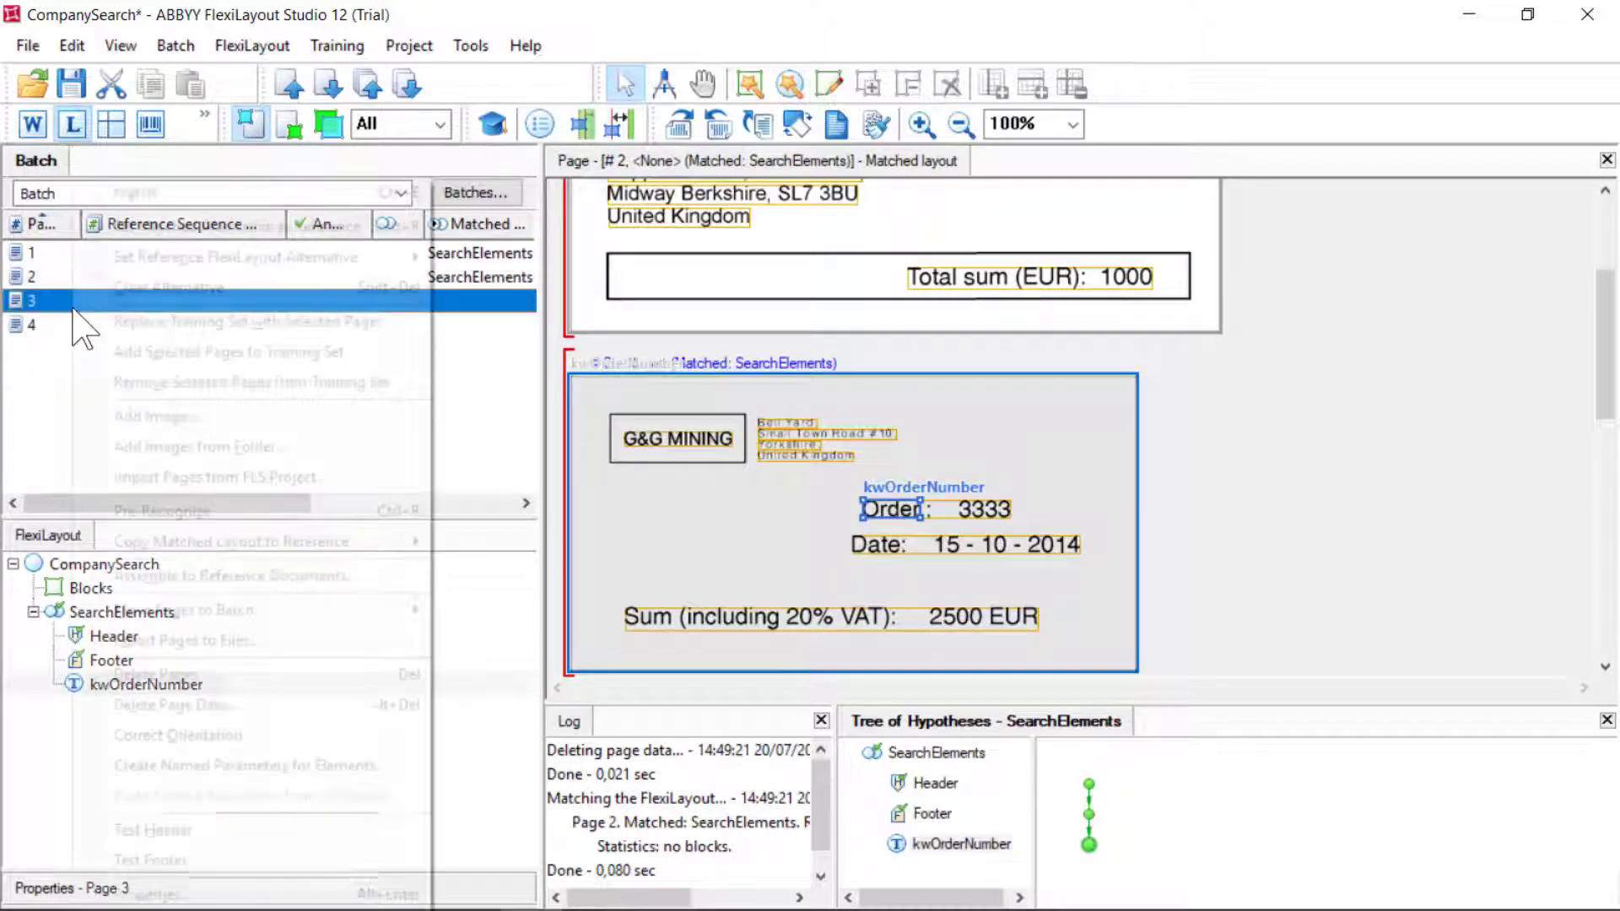
pyautogui.click(141, 194)
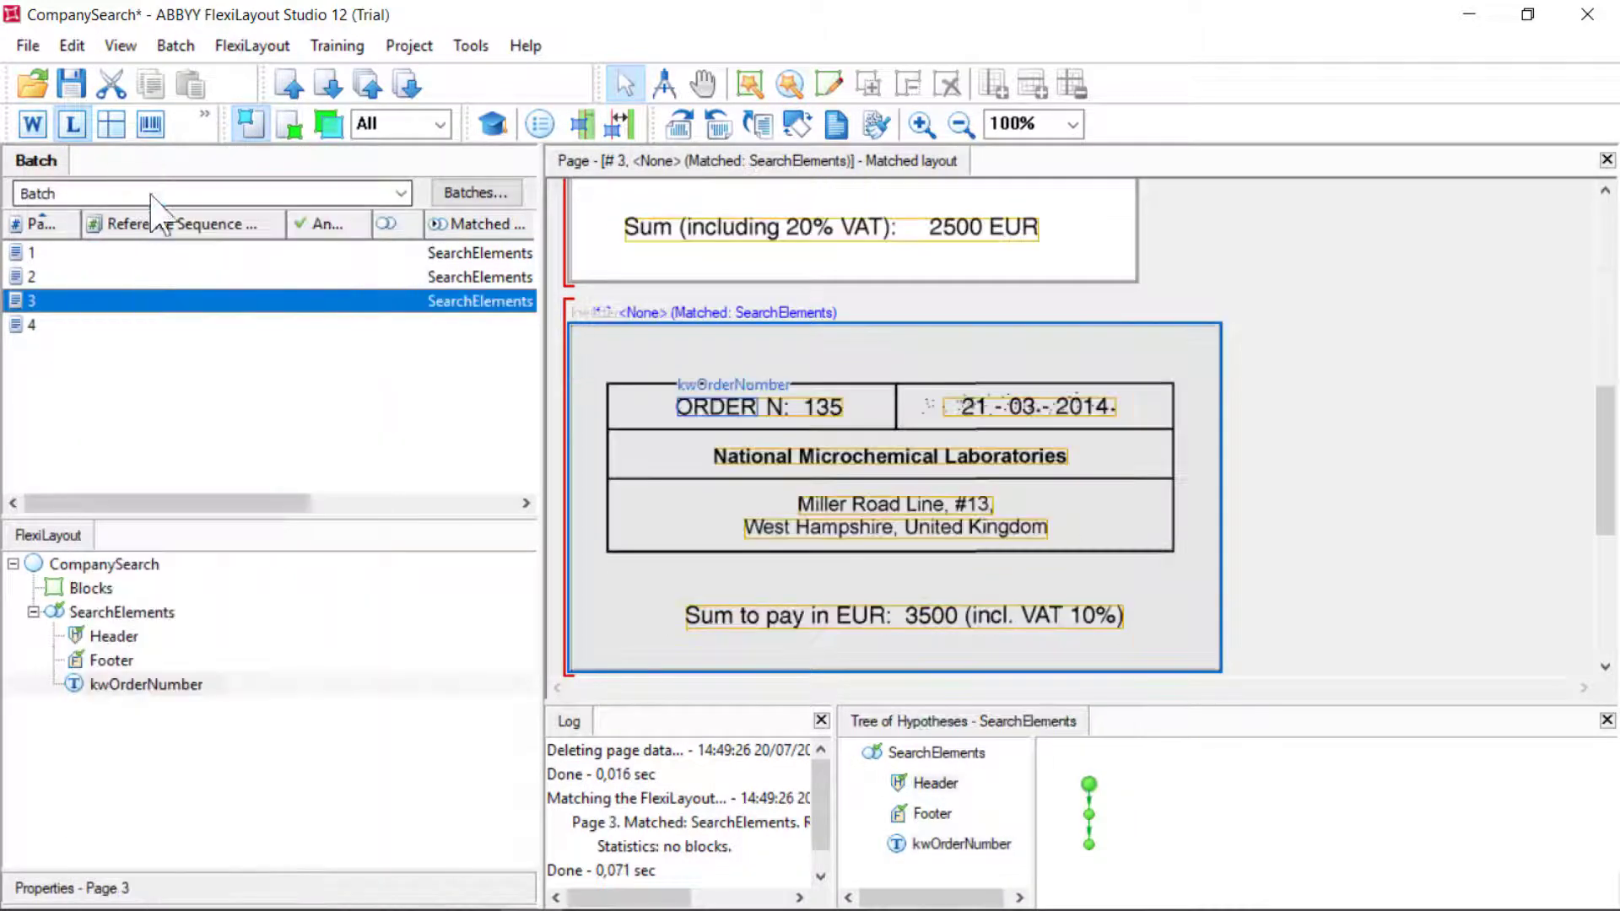
pyautogui.click(970, 845)
pyautogui.rightClick(75, 326)
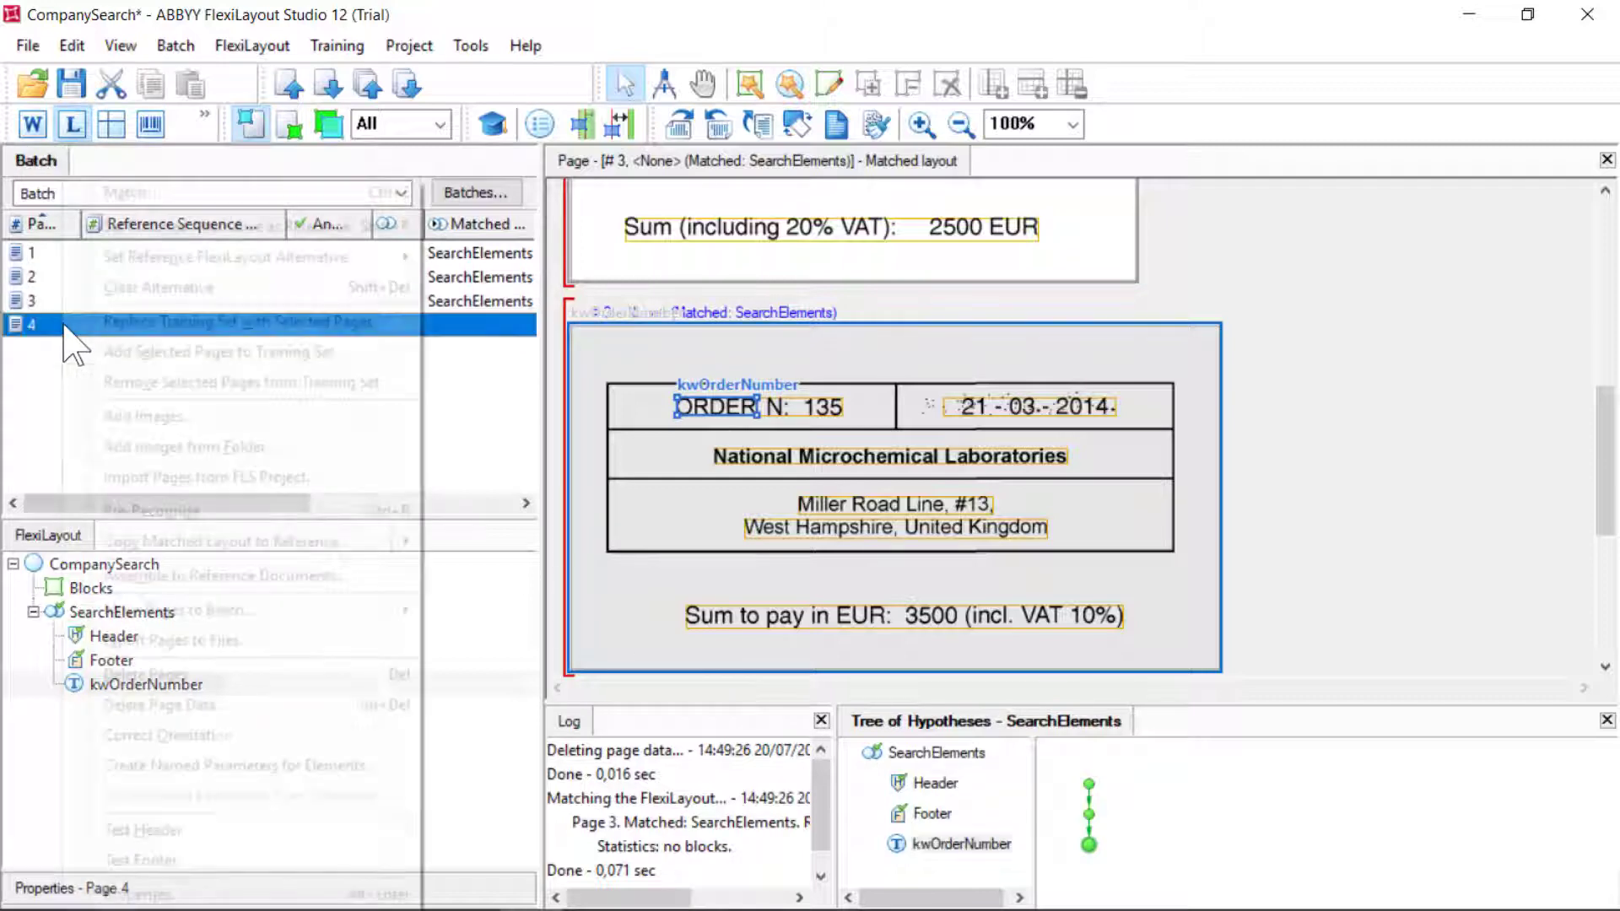
pyautogui.click(135, 194)
pyautogui.click(962, 844)
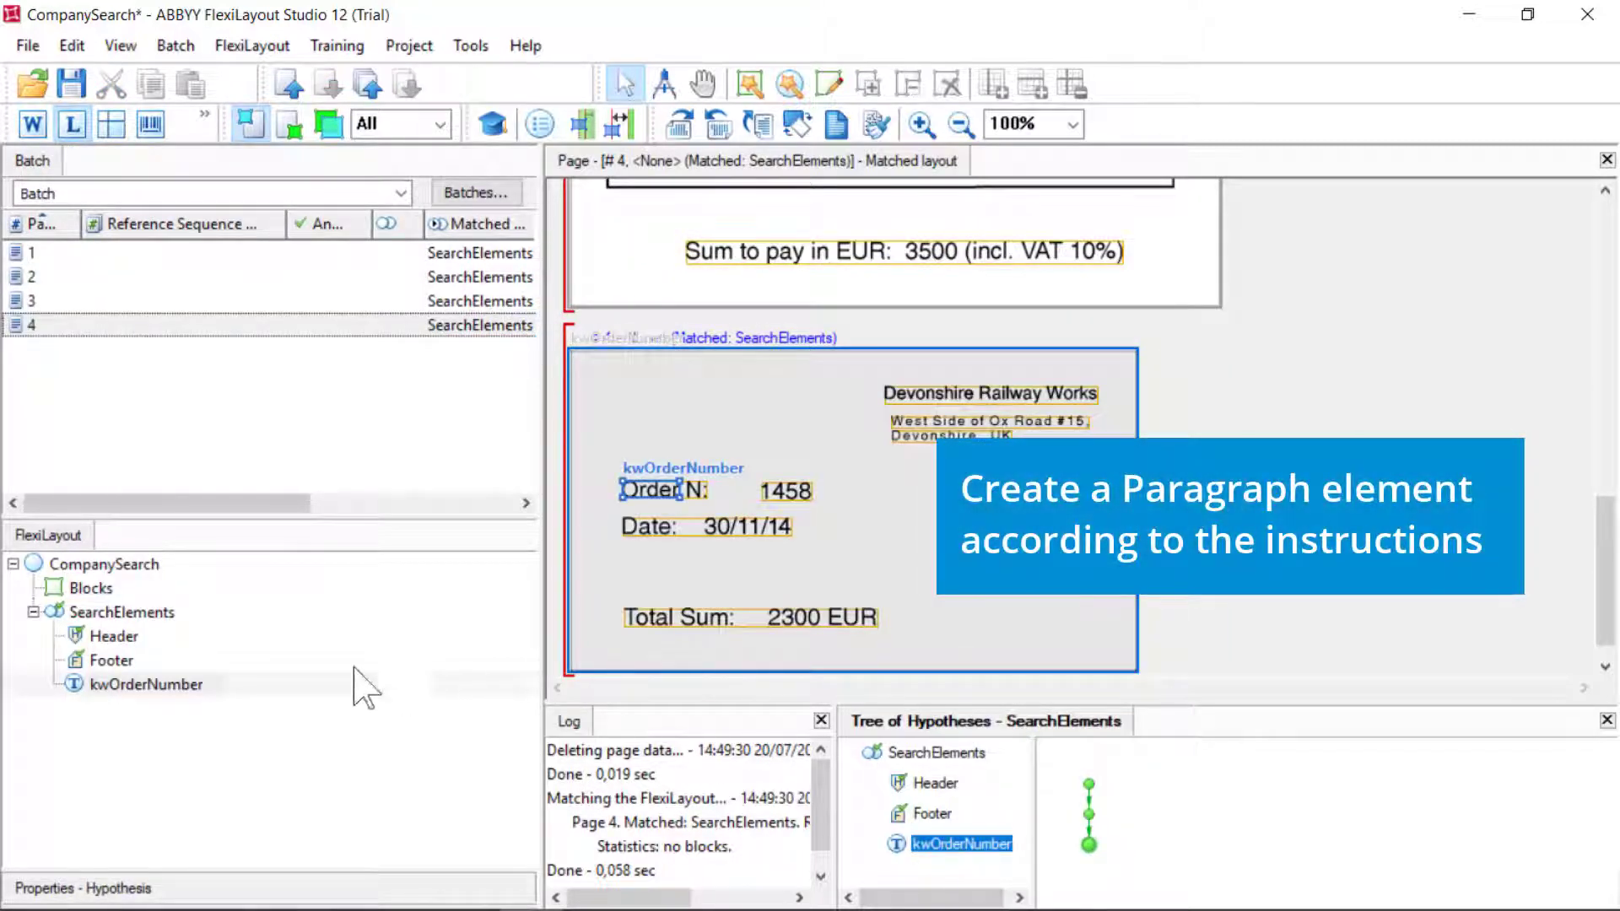
# Add a Paragraph element under SearchElements
pyautogui.rightClick(135, 614)
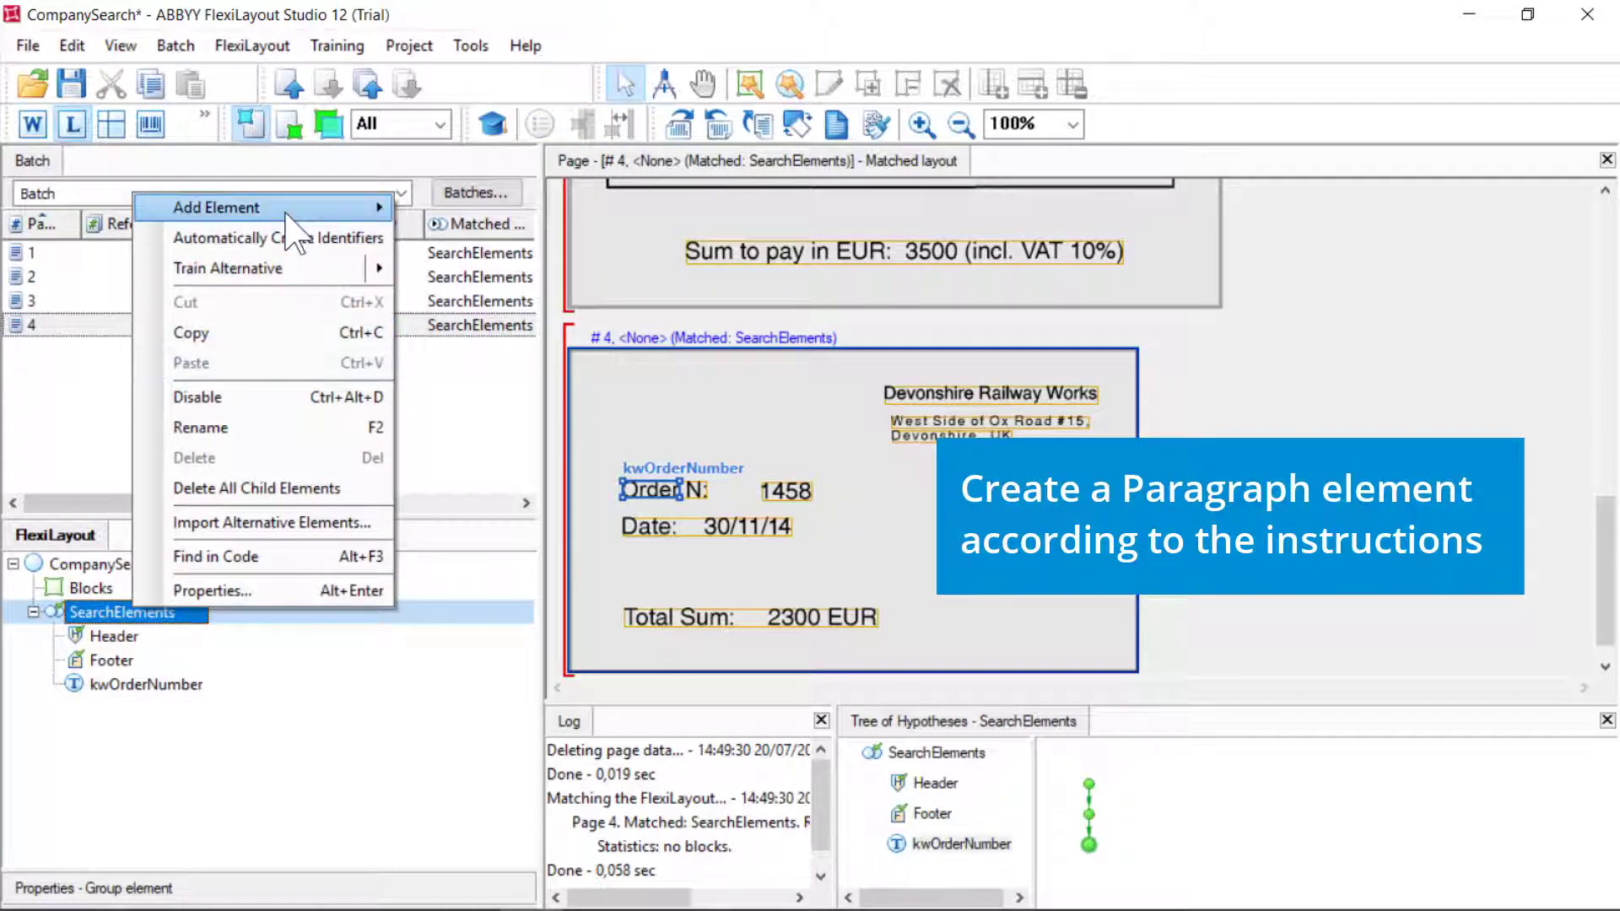
pyautogui.moveTo(287, 215)
pyautogui.click(491, 469)
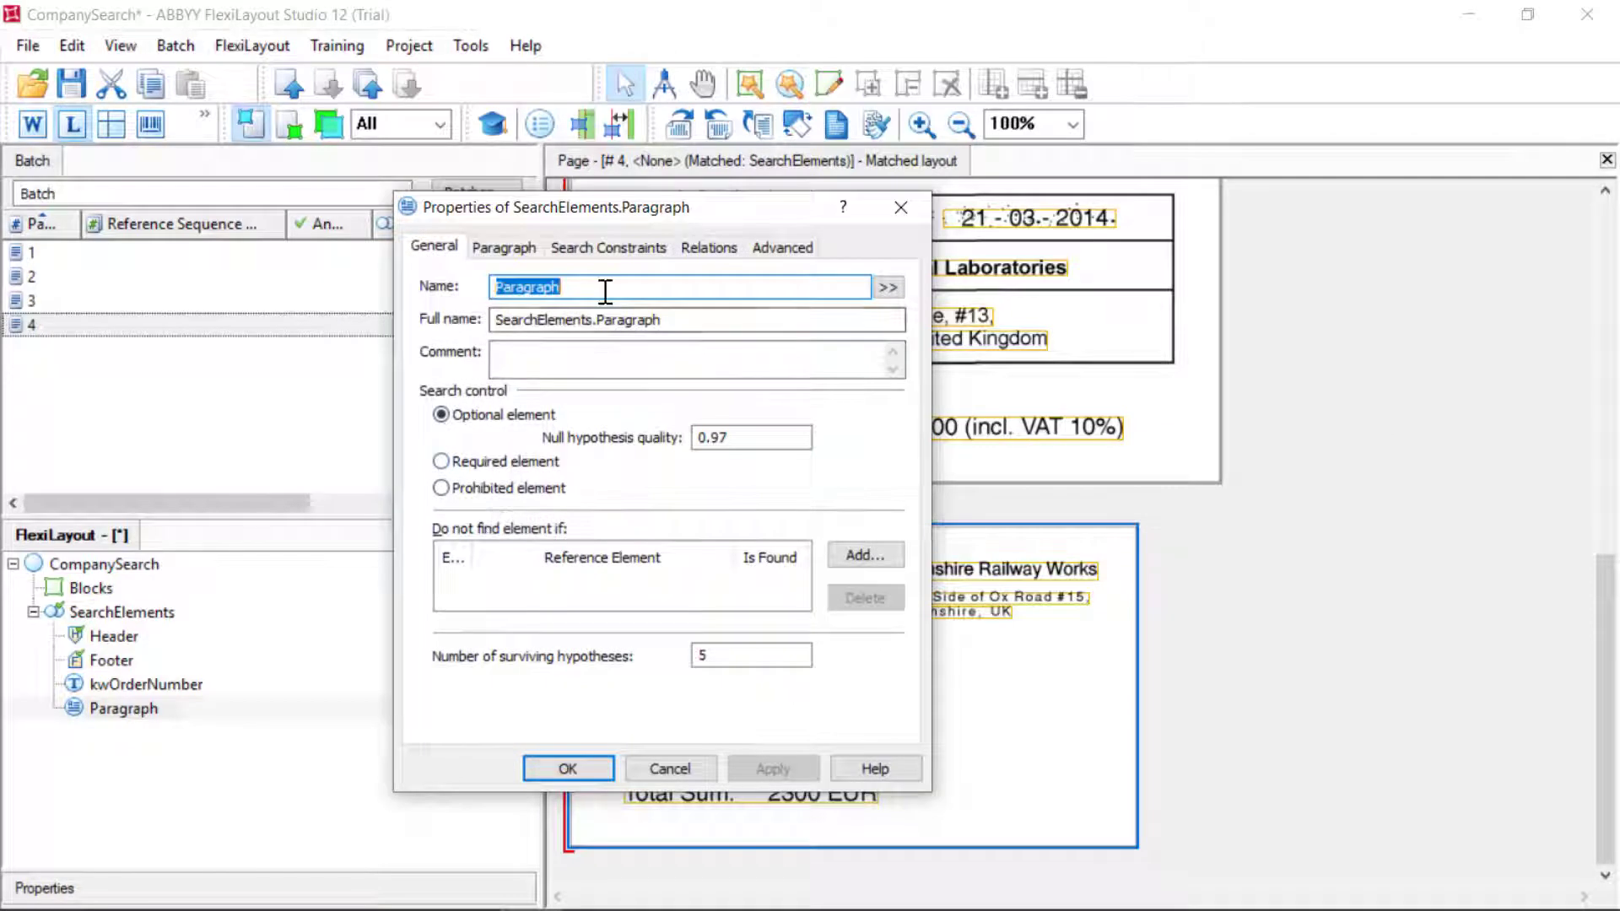
pyautogui.click(605, 290)
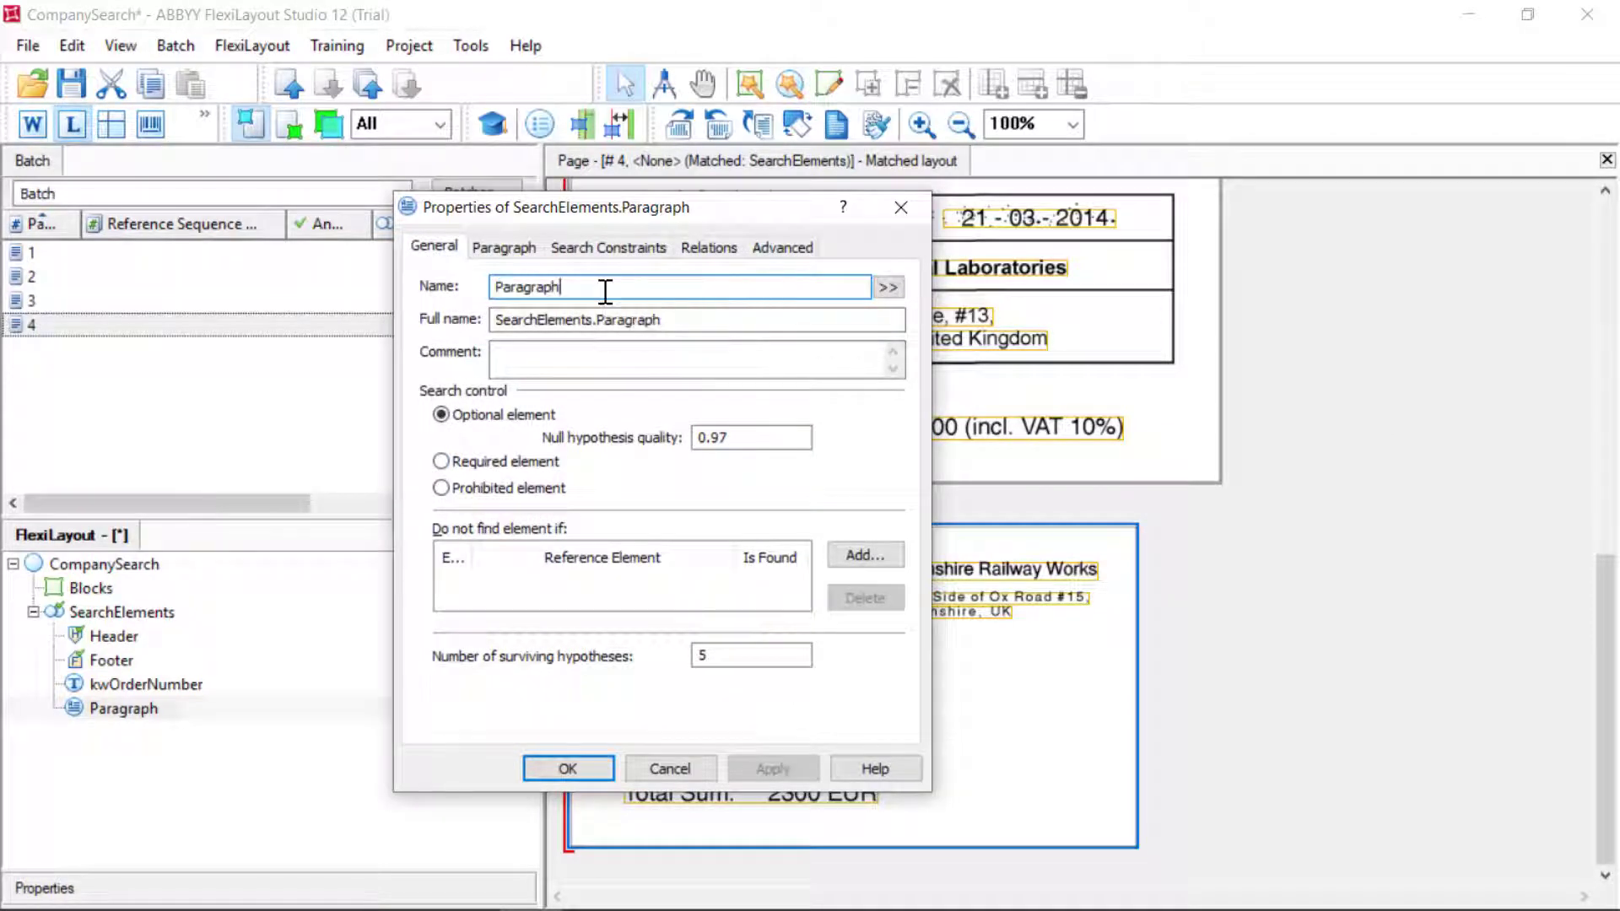
# Give Paragraph an Above relation to kwOrderNumber with offset 20 and apply it
pyautogui.click(707, 247)
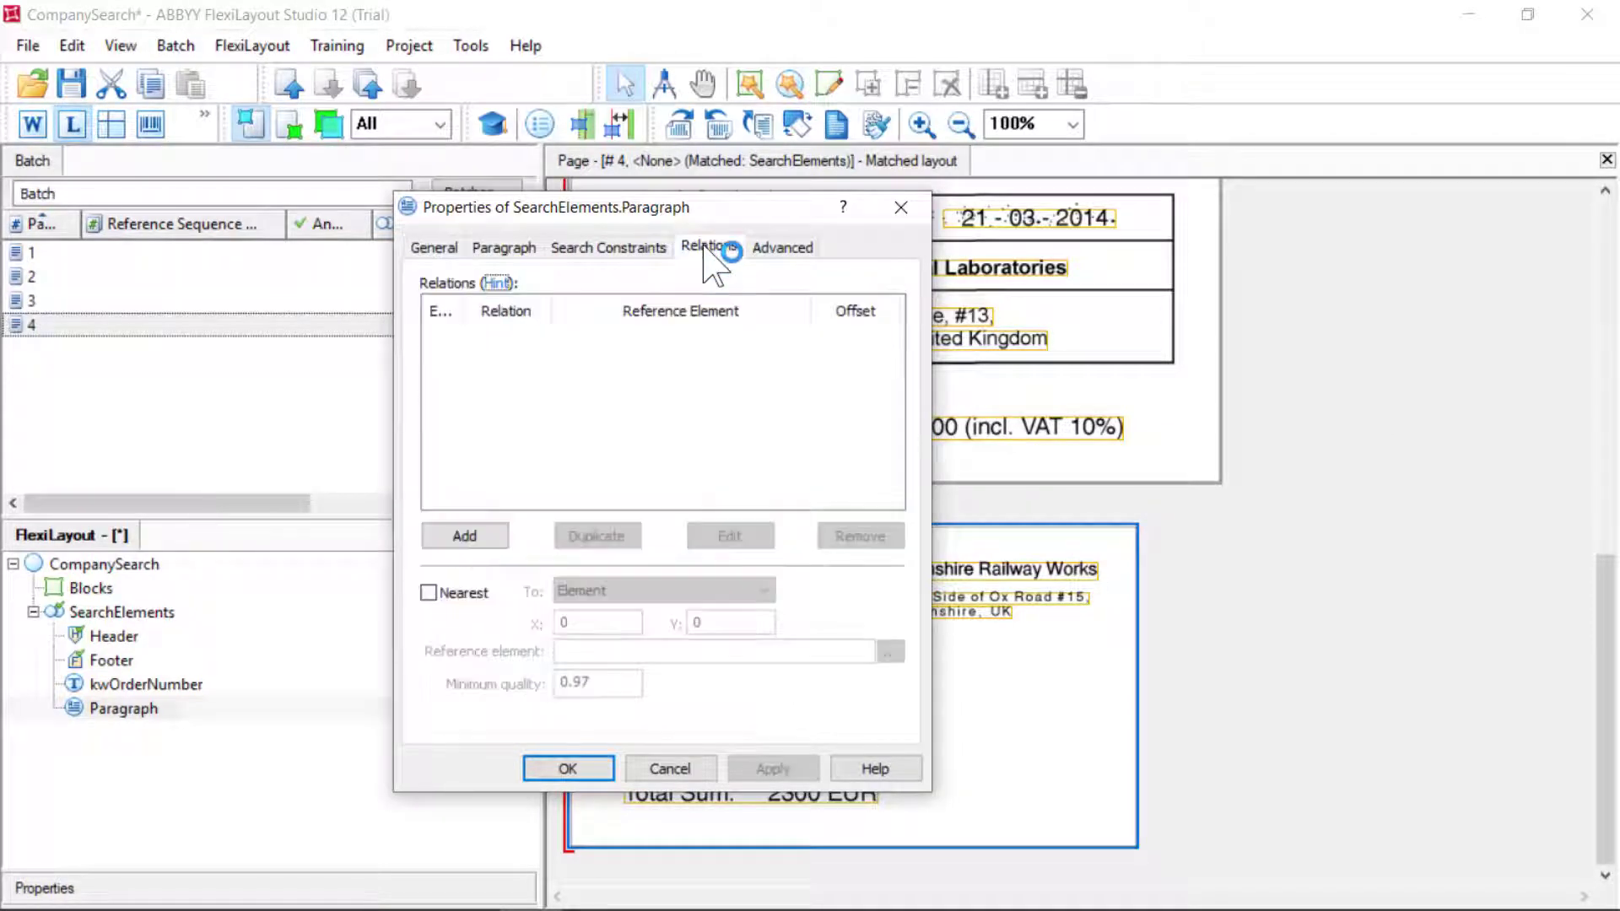
pyautogui.click(490, 532)
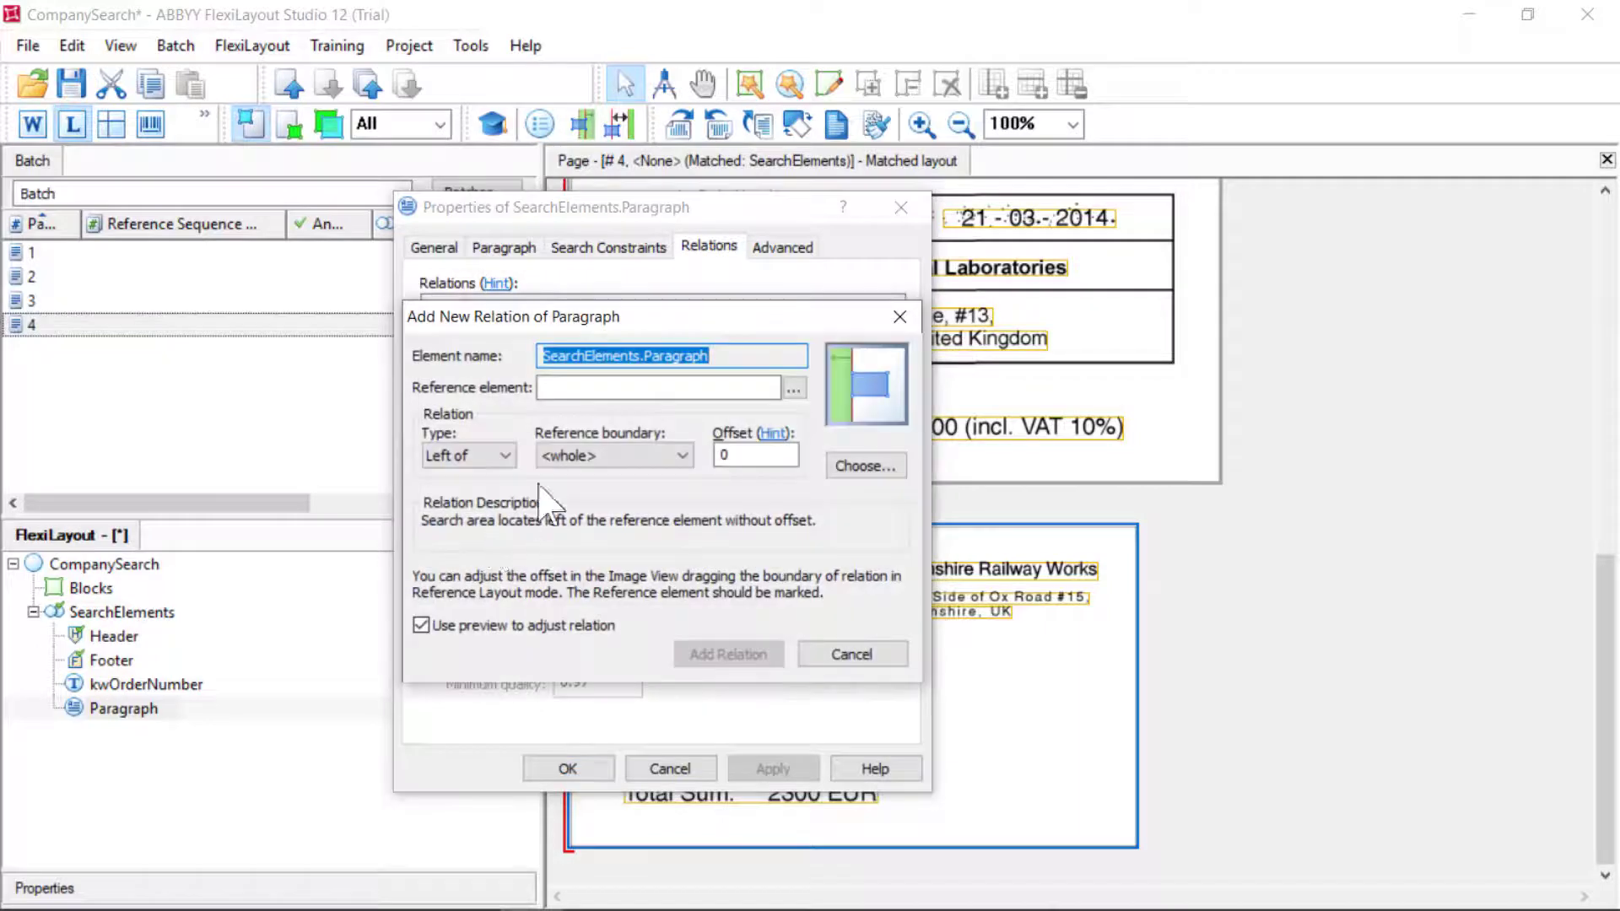
pyautogui.click(792, 389)
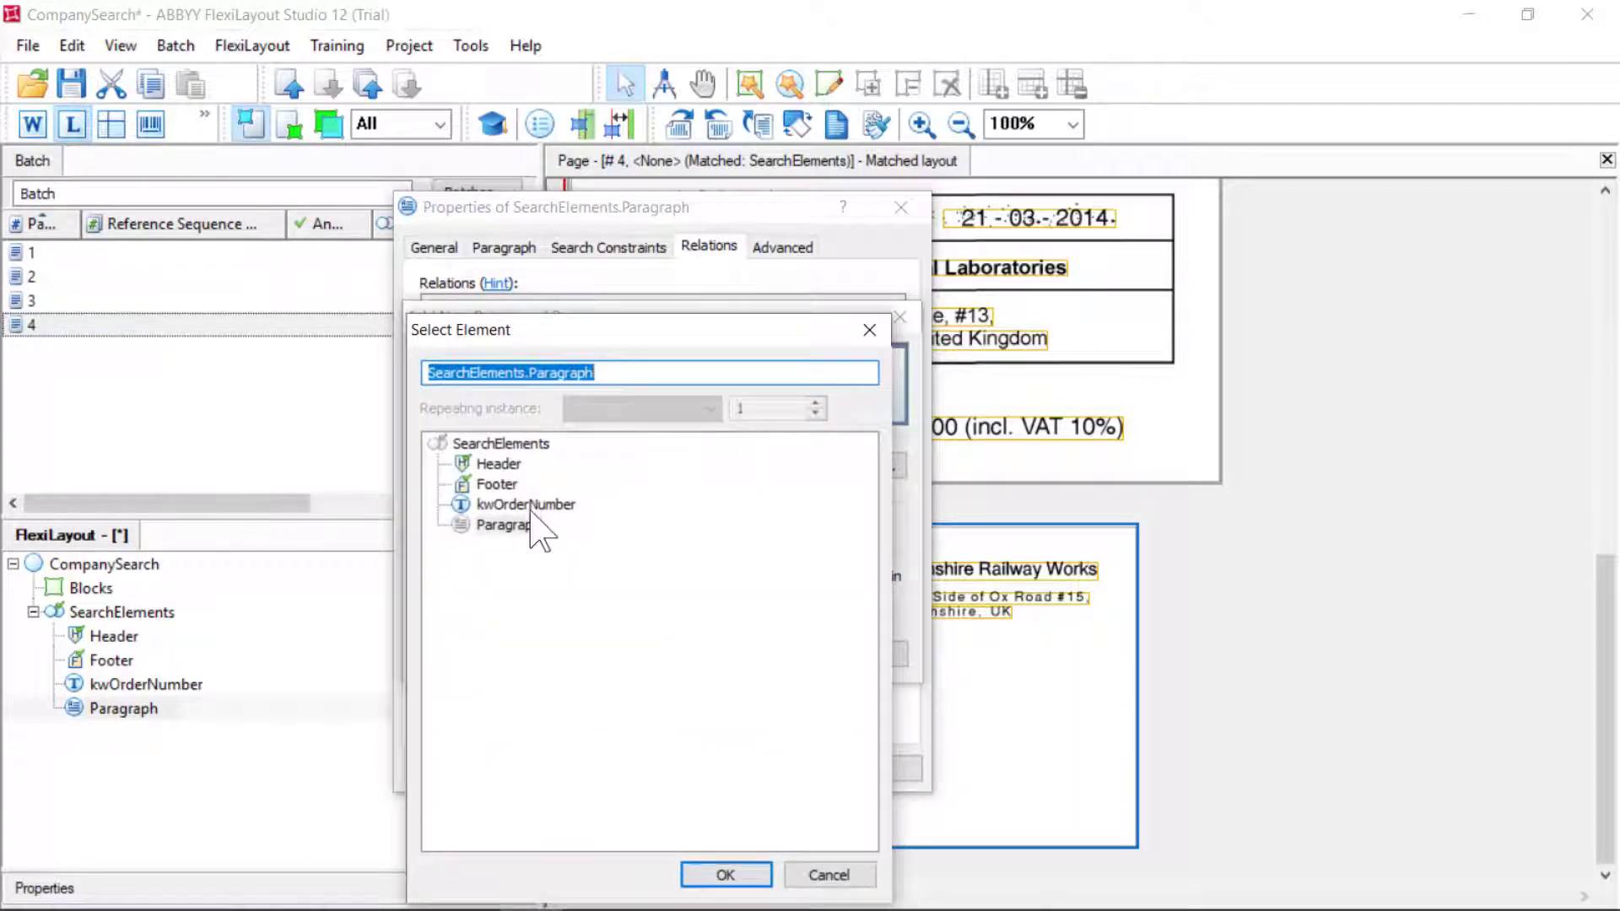
pyautogui.click(528, 506)
pyautogui.click(724, 875)
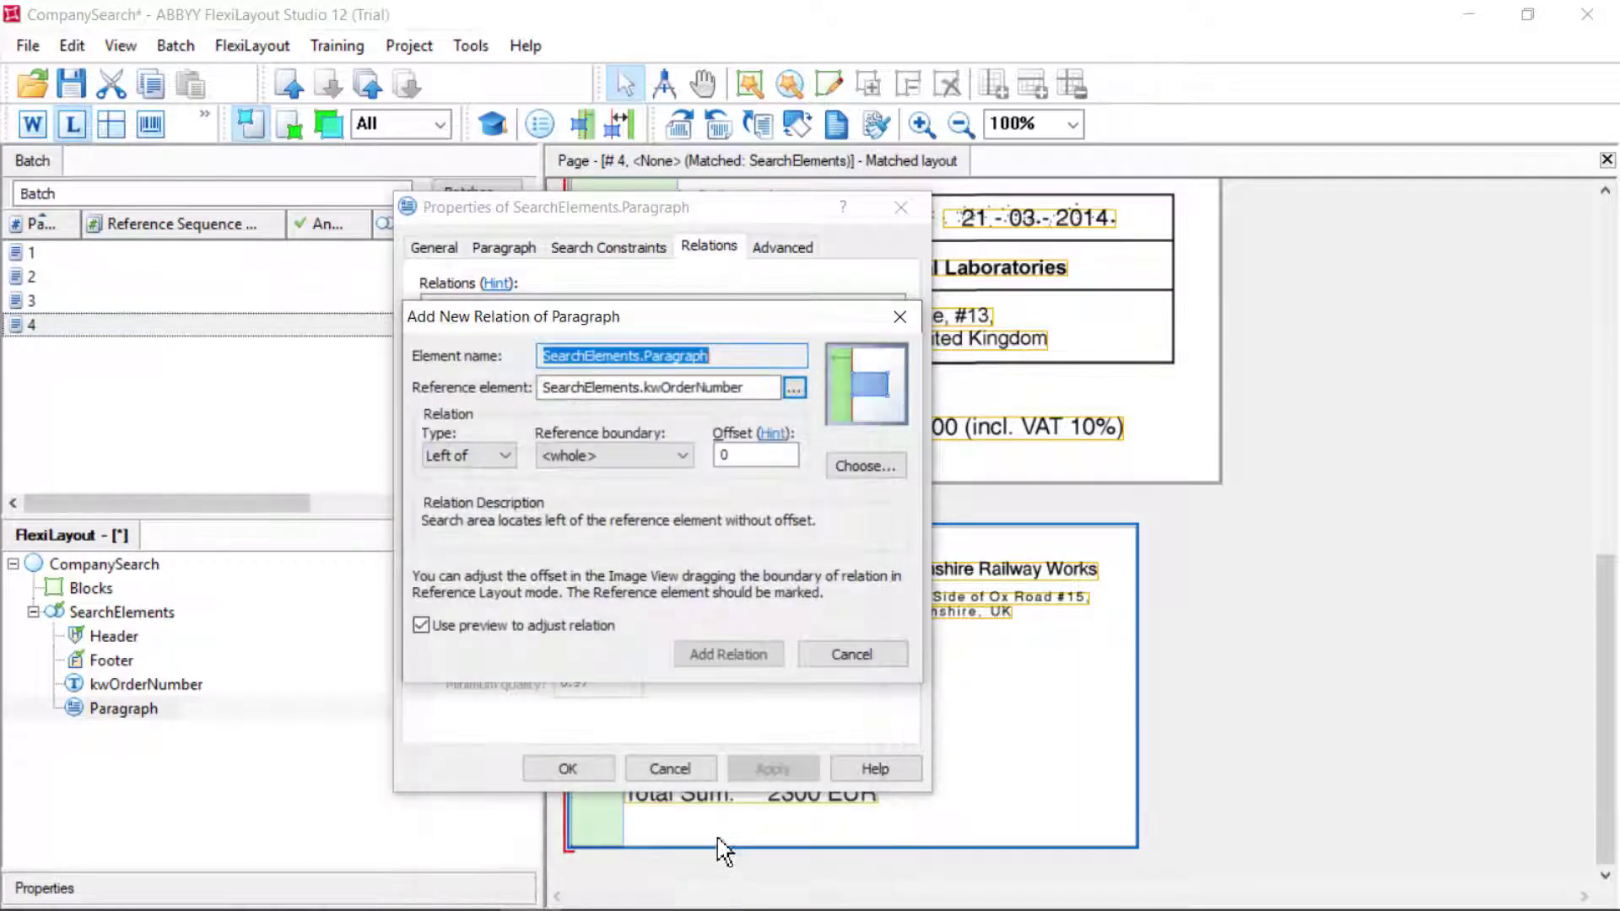
pyautogui.click(505, 455)
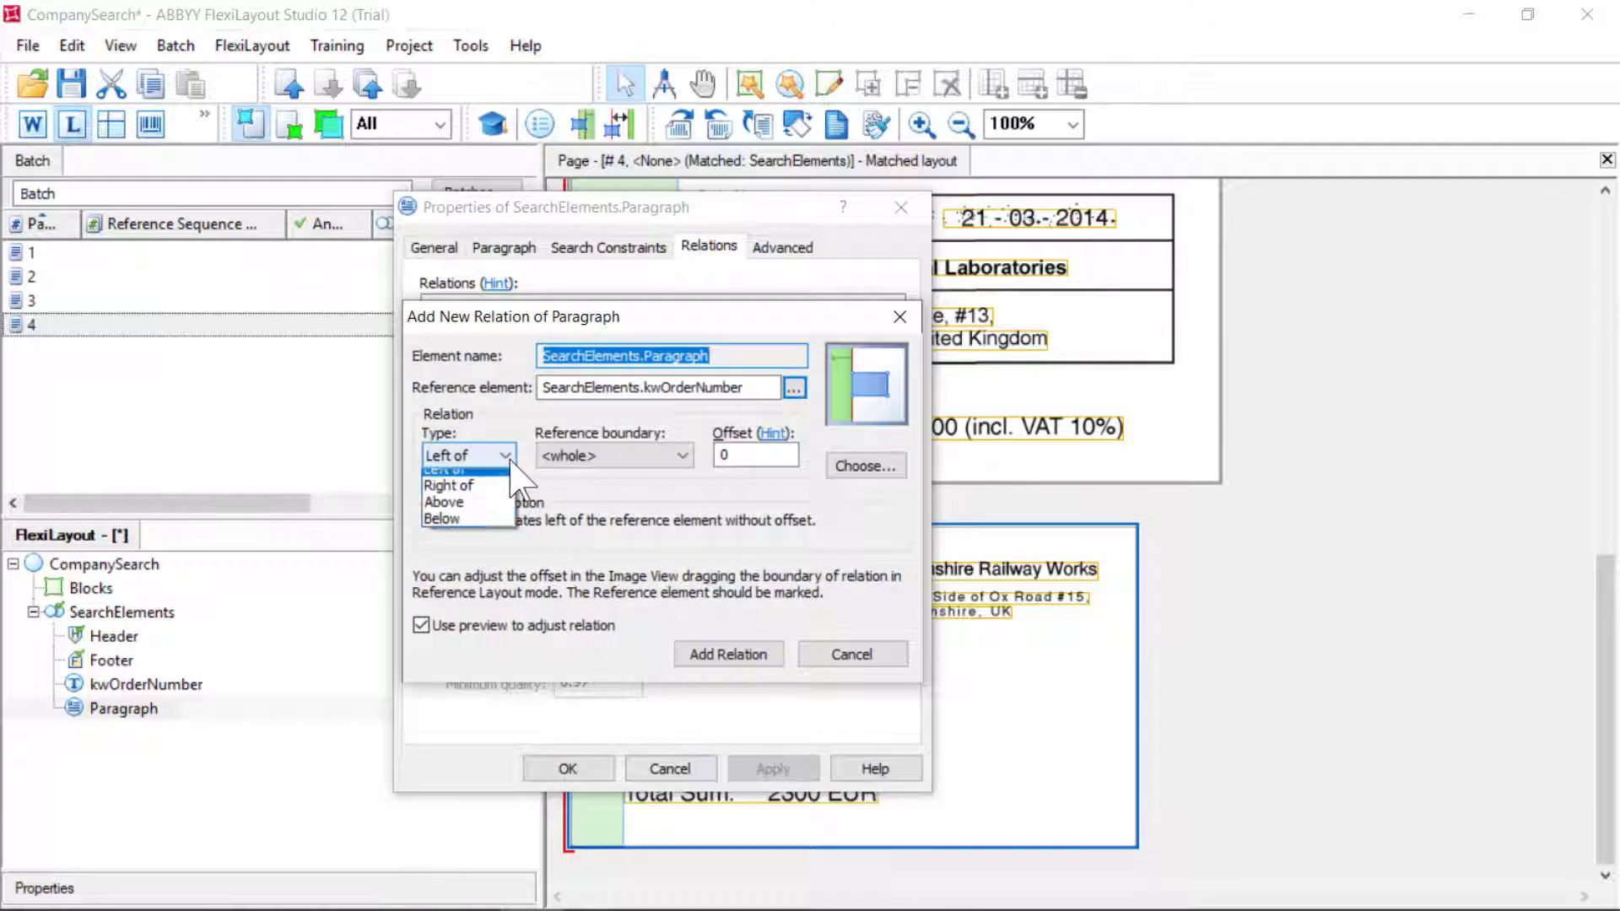
pyautogui.click(452, 502)
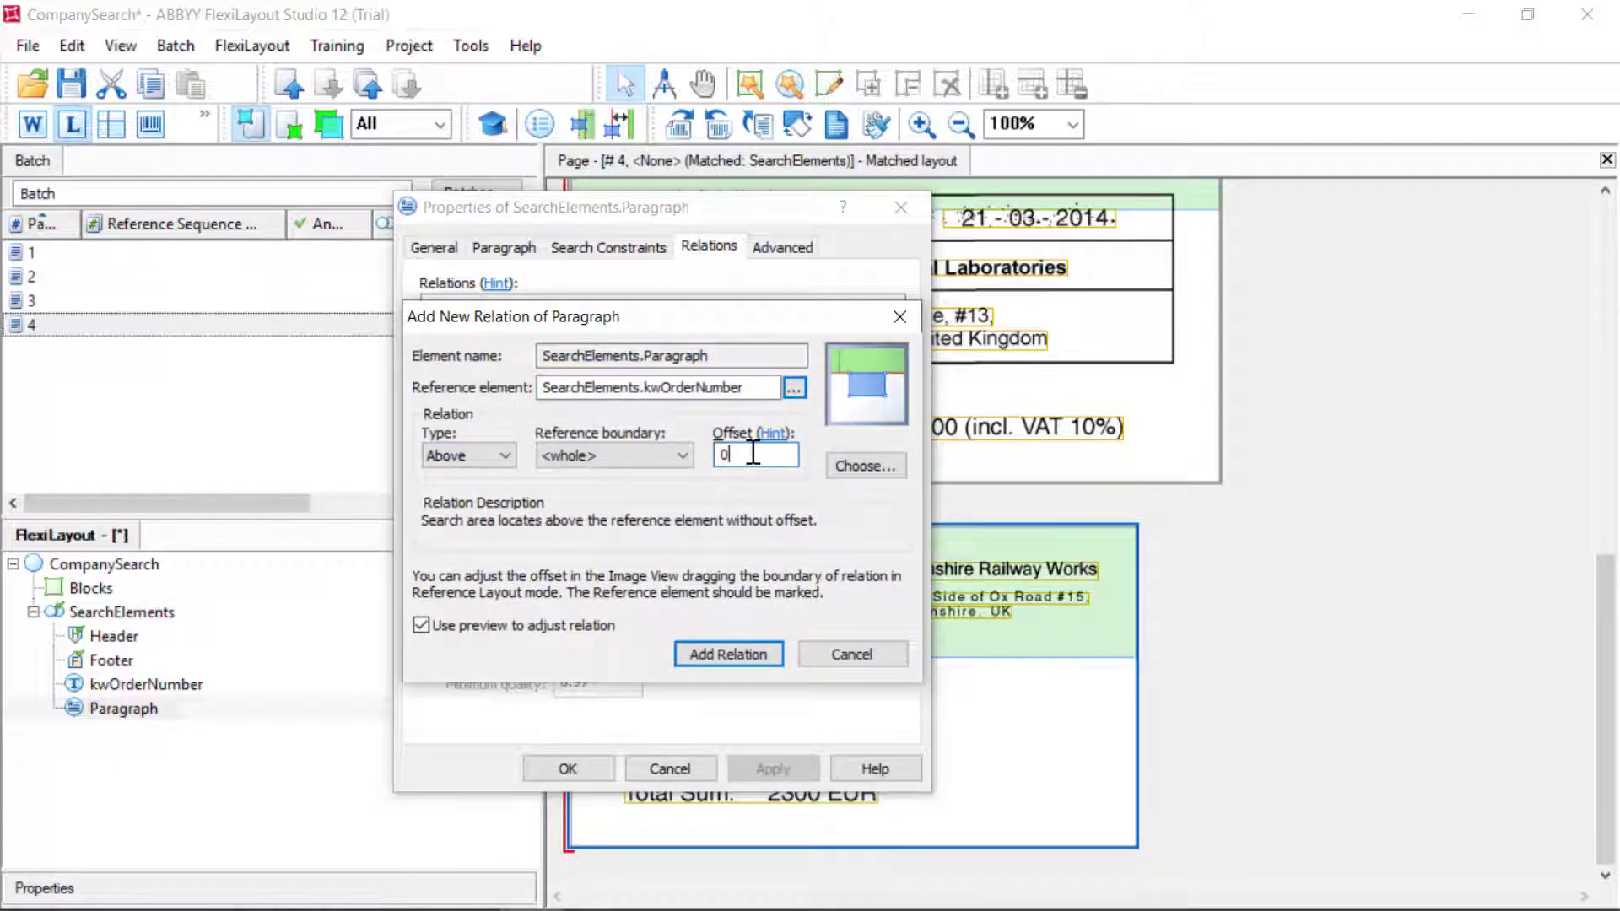
pyautogui.press('BackSpace')
pyautogui.write('20')
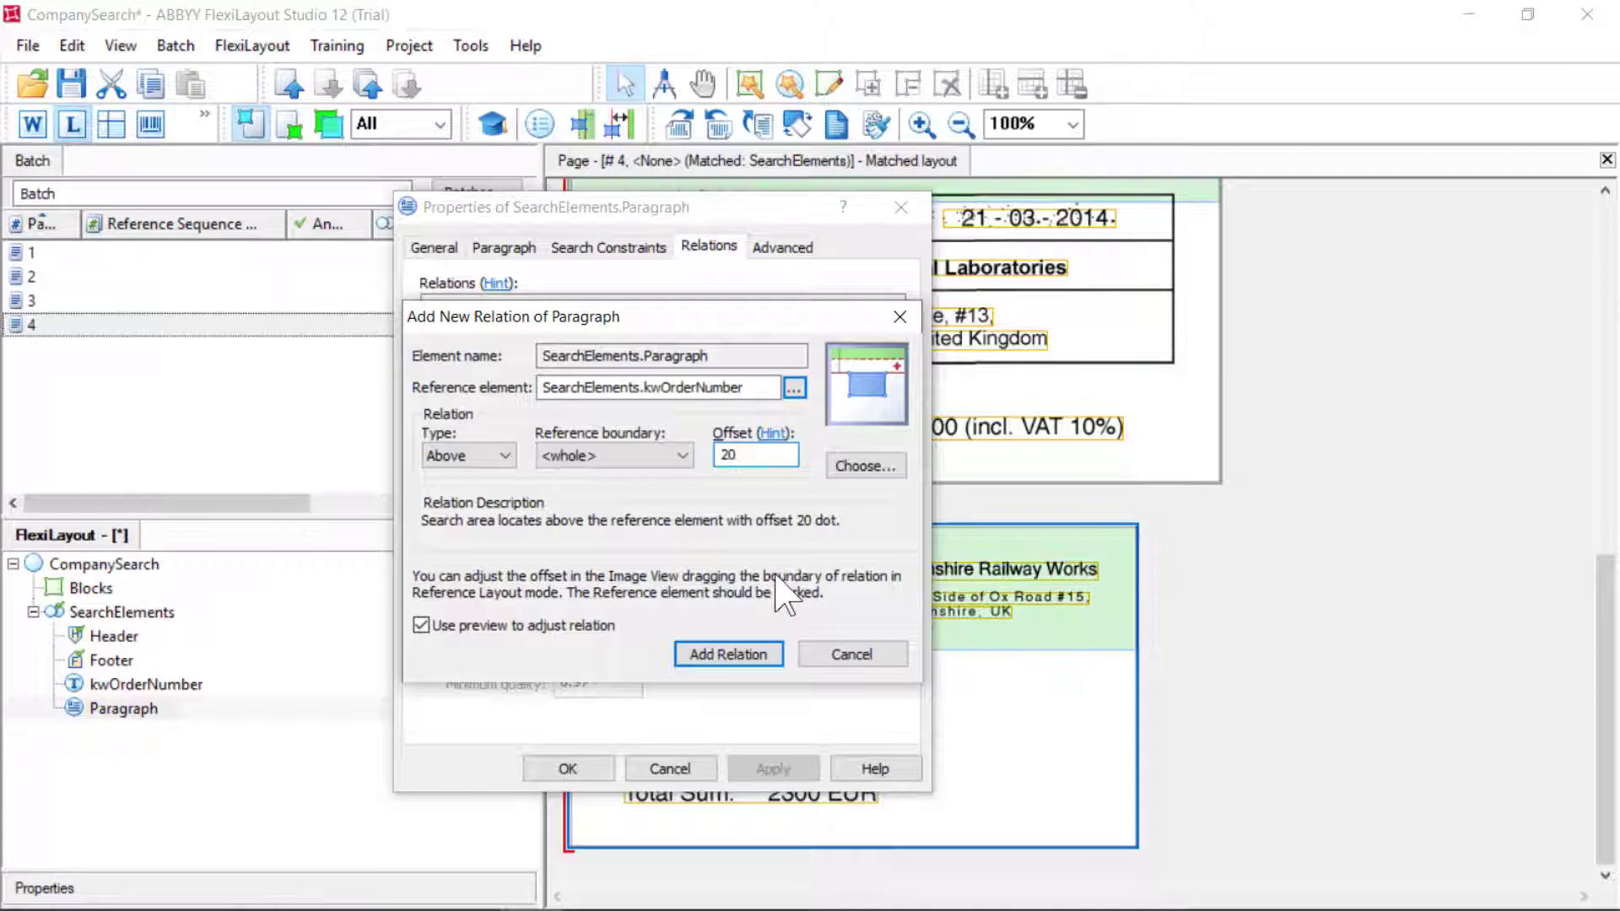
pyautogui.click(772, 657)
pyautogui.click(772, 768)
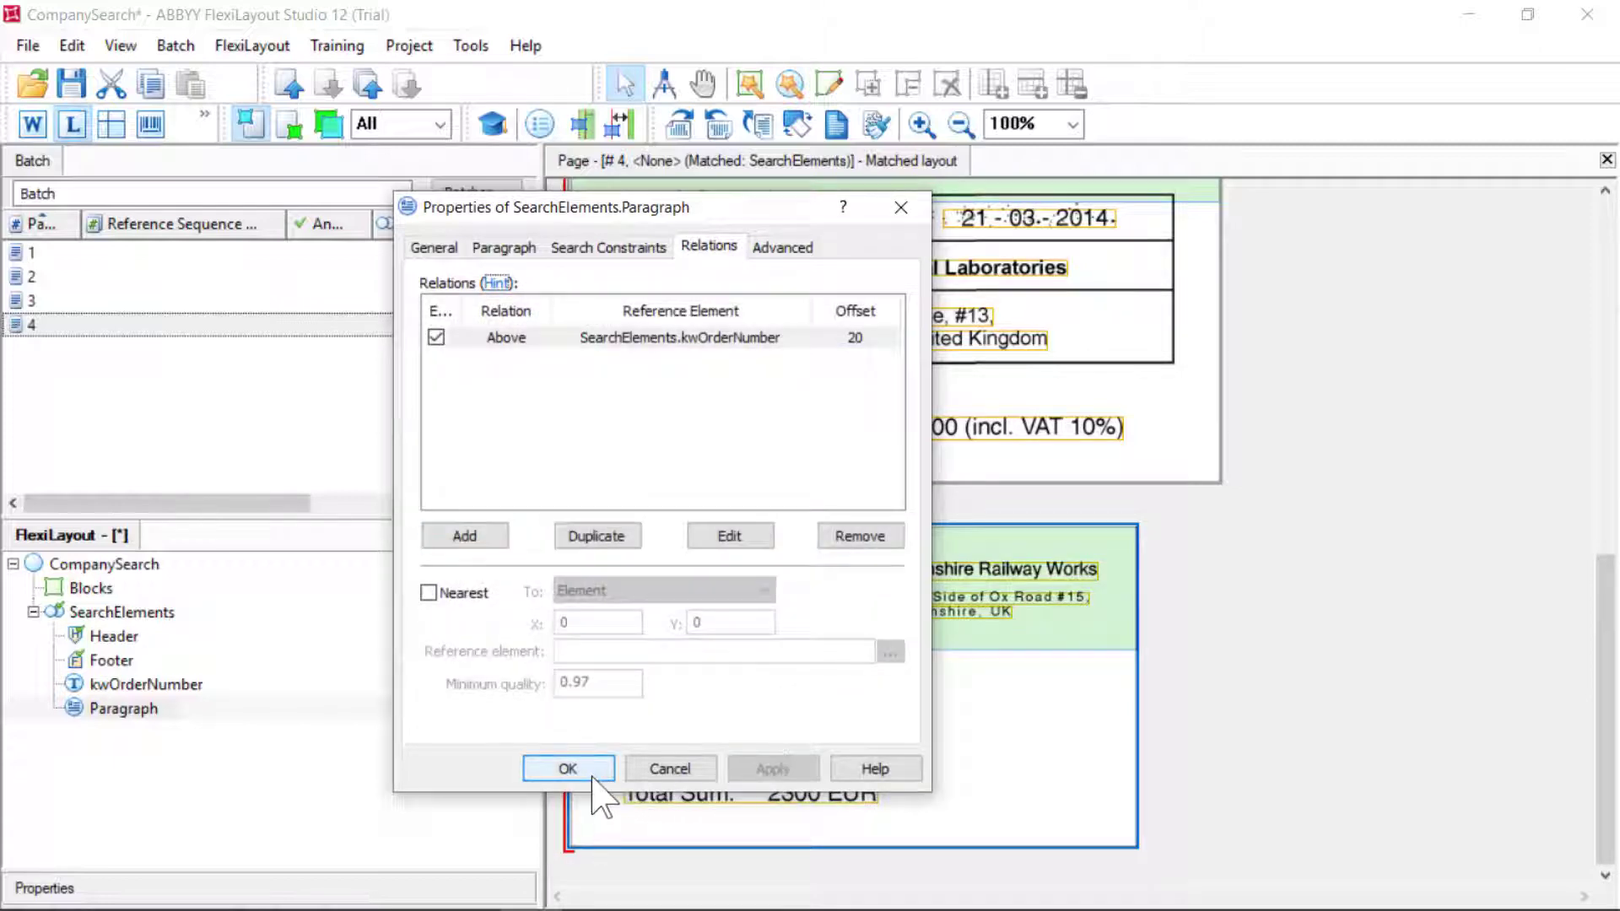
pyautogui.click(592, 772)
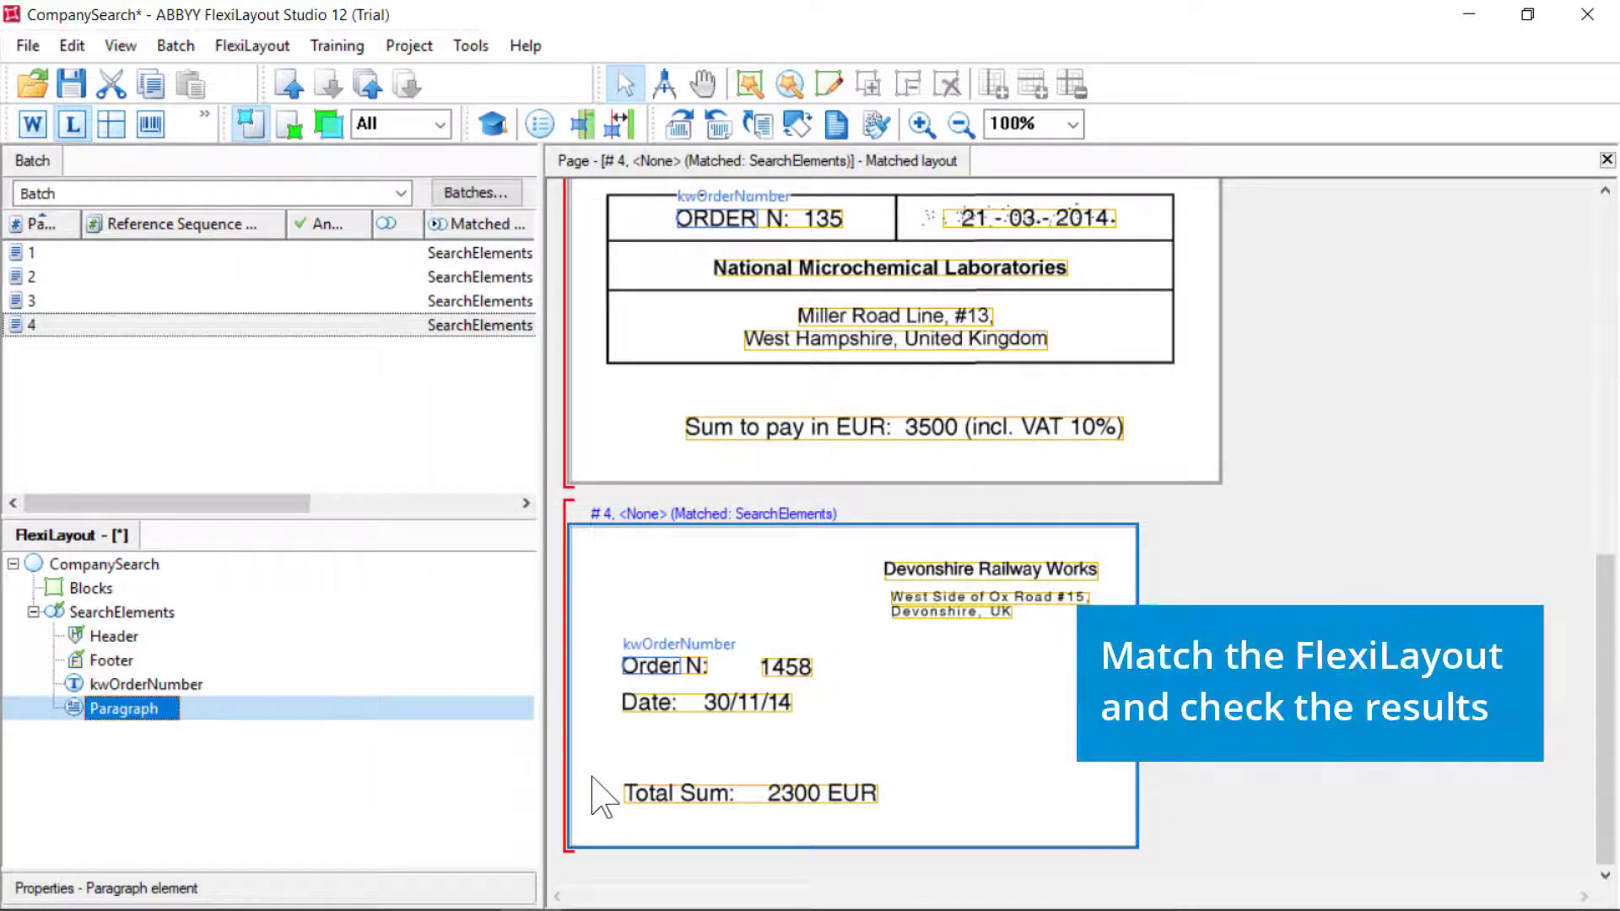
# Match the layout on all four pages and show Paragraph's result on page 1
pyautogui.click(67, 254)
pyautogui.hotkey('ctrl', 'a')
pyautogui.rightClick(66, 254)
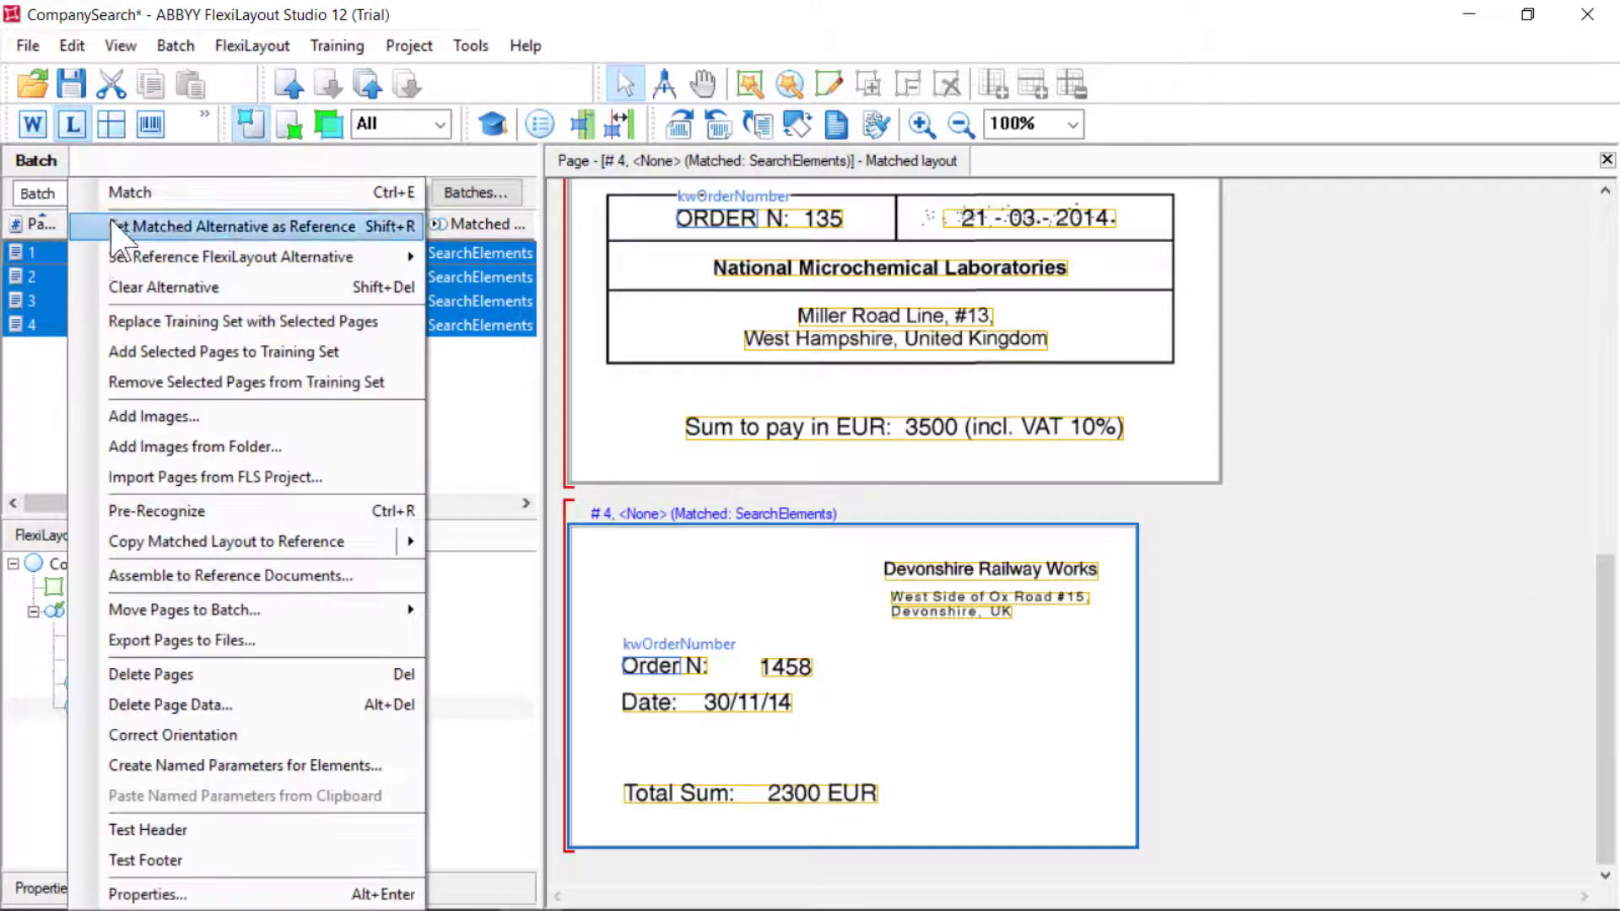
pyautogui.click(118, 192)
pyautogui.click(943, 874)
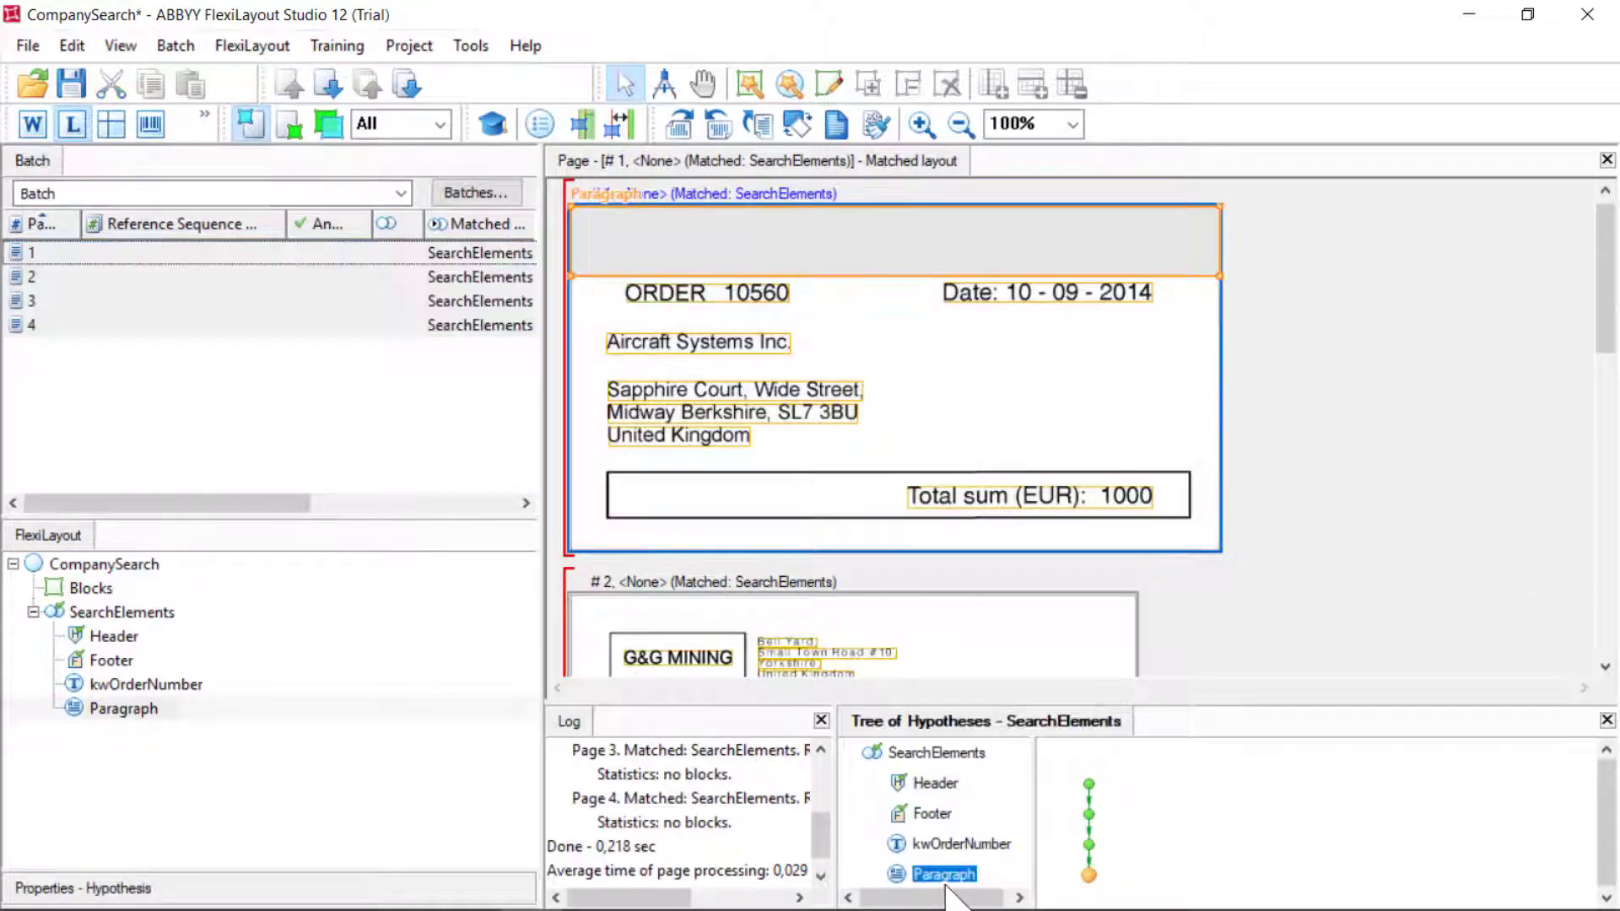
# Re-match pages 2, 3 and 4, showing where Paragraph is found on each
pyautogui.click(67, 277)
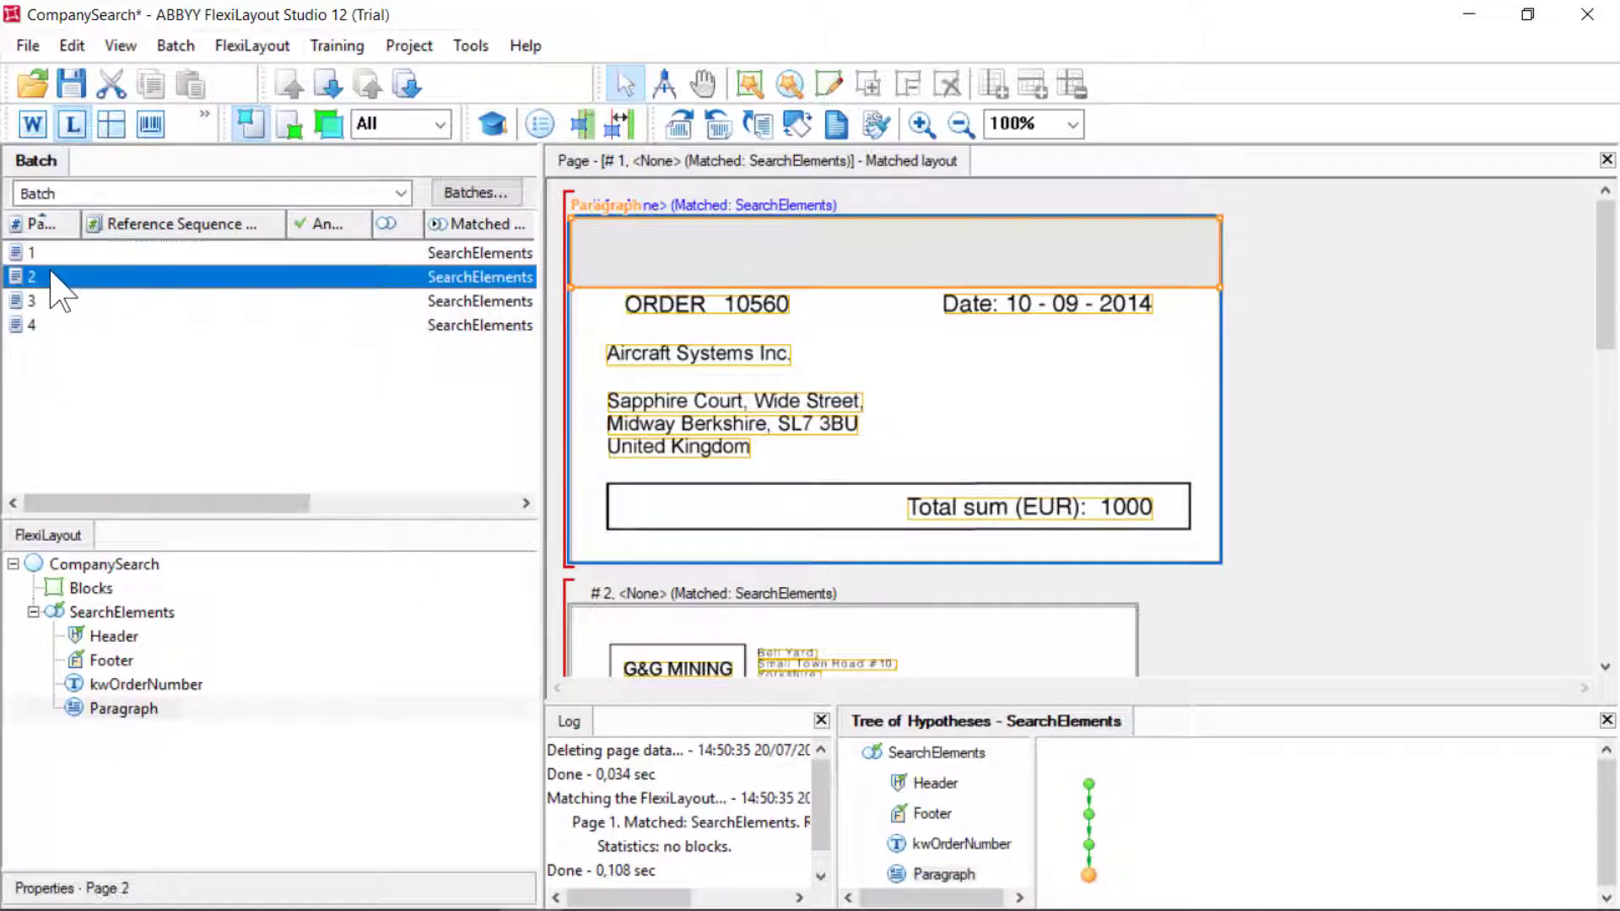
pyautogui.rightClick(74, 277)
pyautogui.click(118, 192)
pyautogui.click(943, 874)
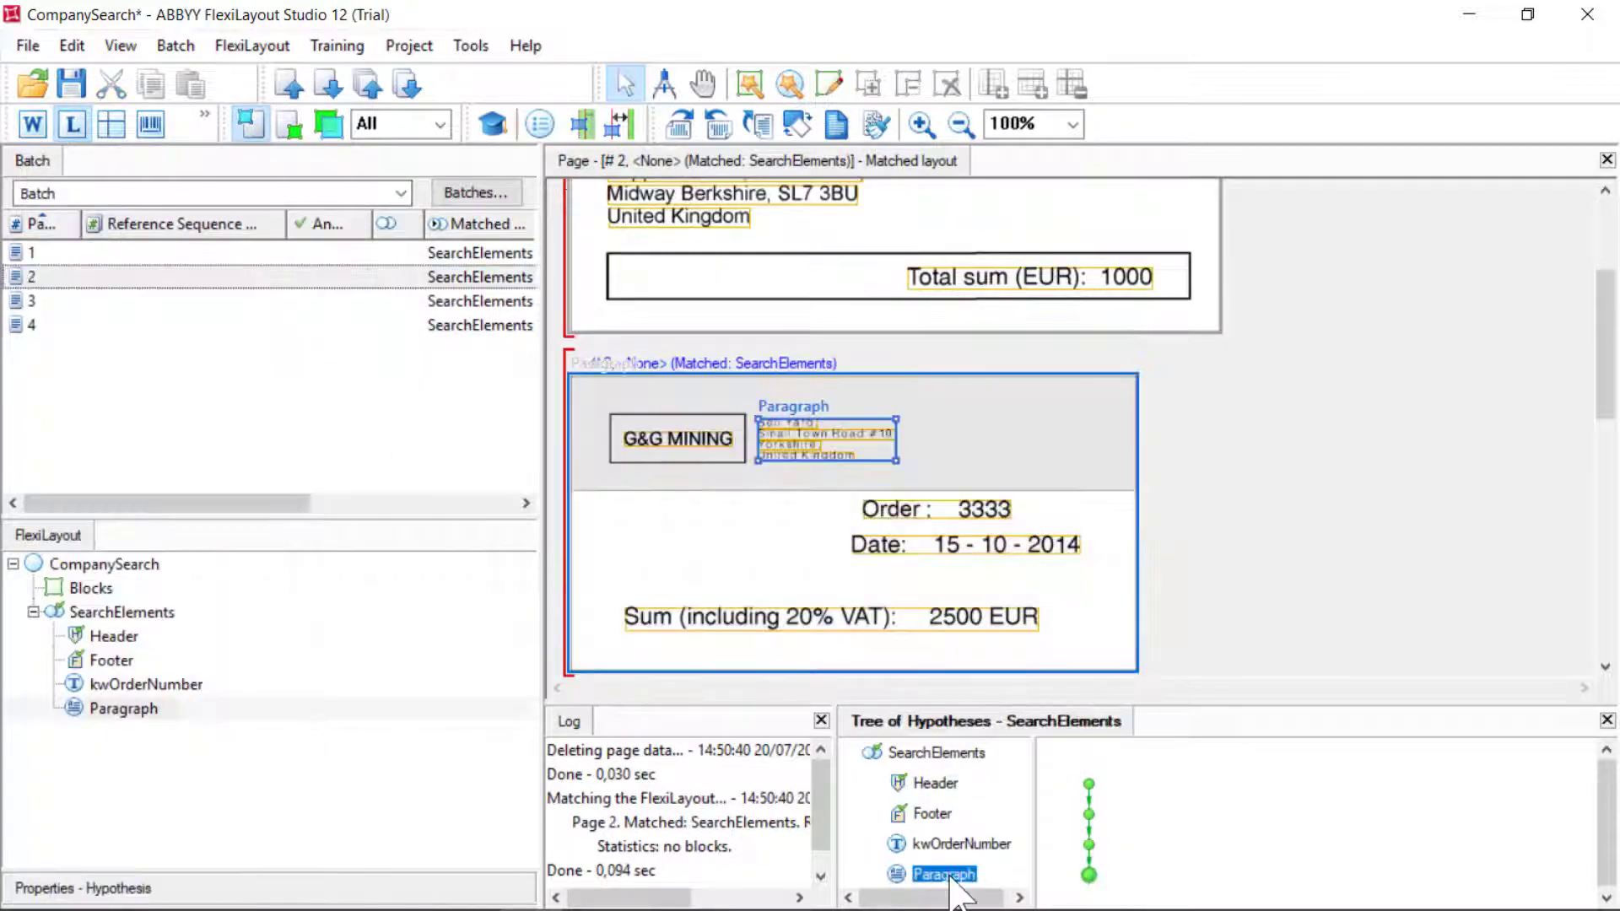
pyautogui.click(79, 301)
pyautogui.rightClick(79, 301)
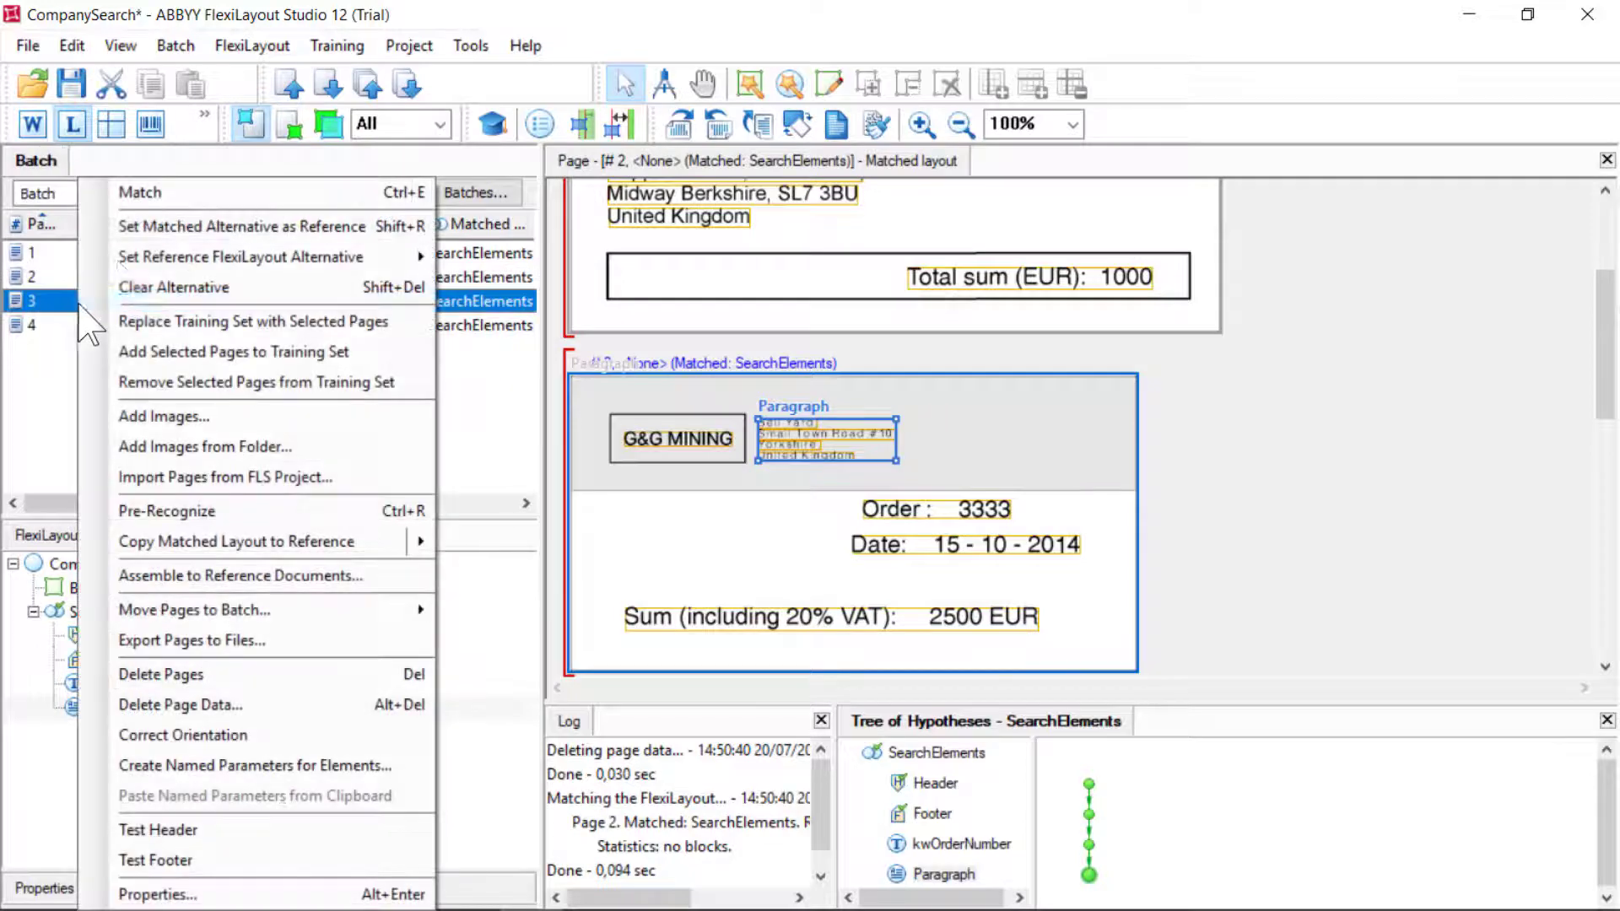
pyautogui.click(162, 194)
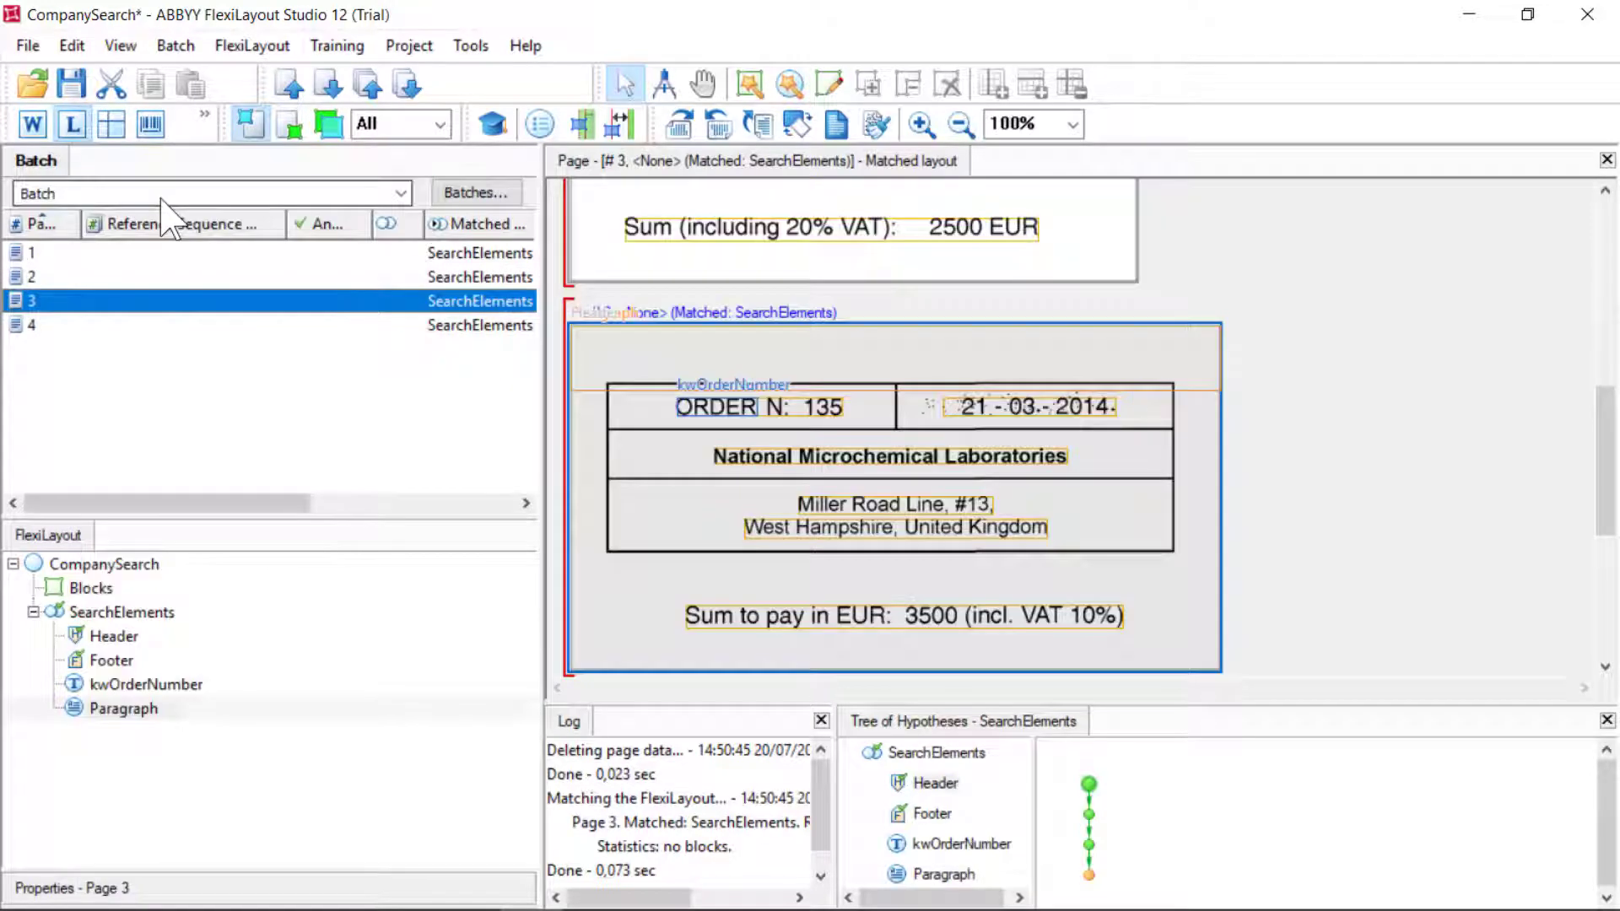
pyautogui.click(945, 874)
pyautogui.click(56, 327)
pyautogui.rightClick(84, 325)
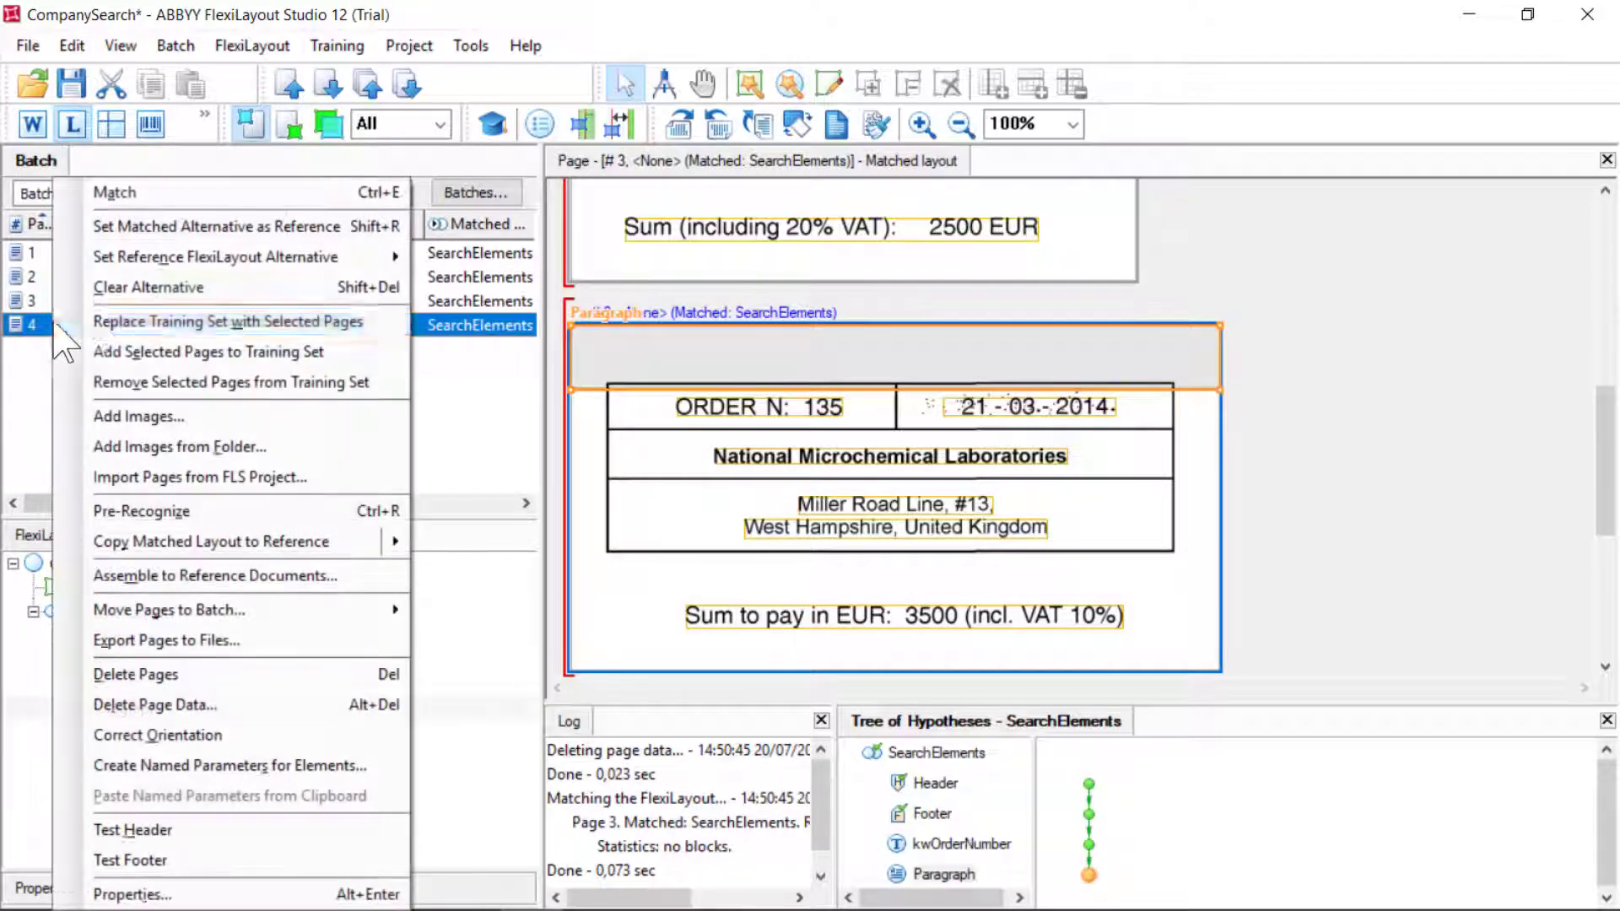
pyautogui.click(194, 190)
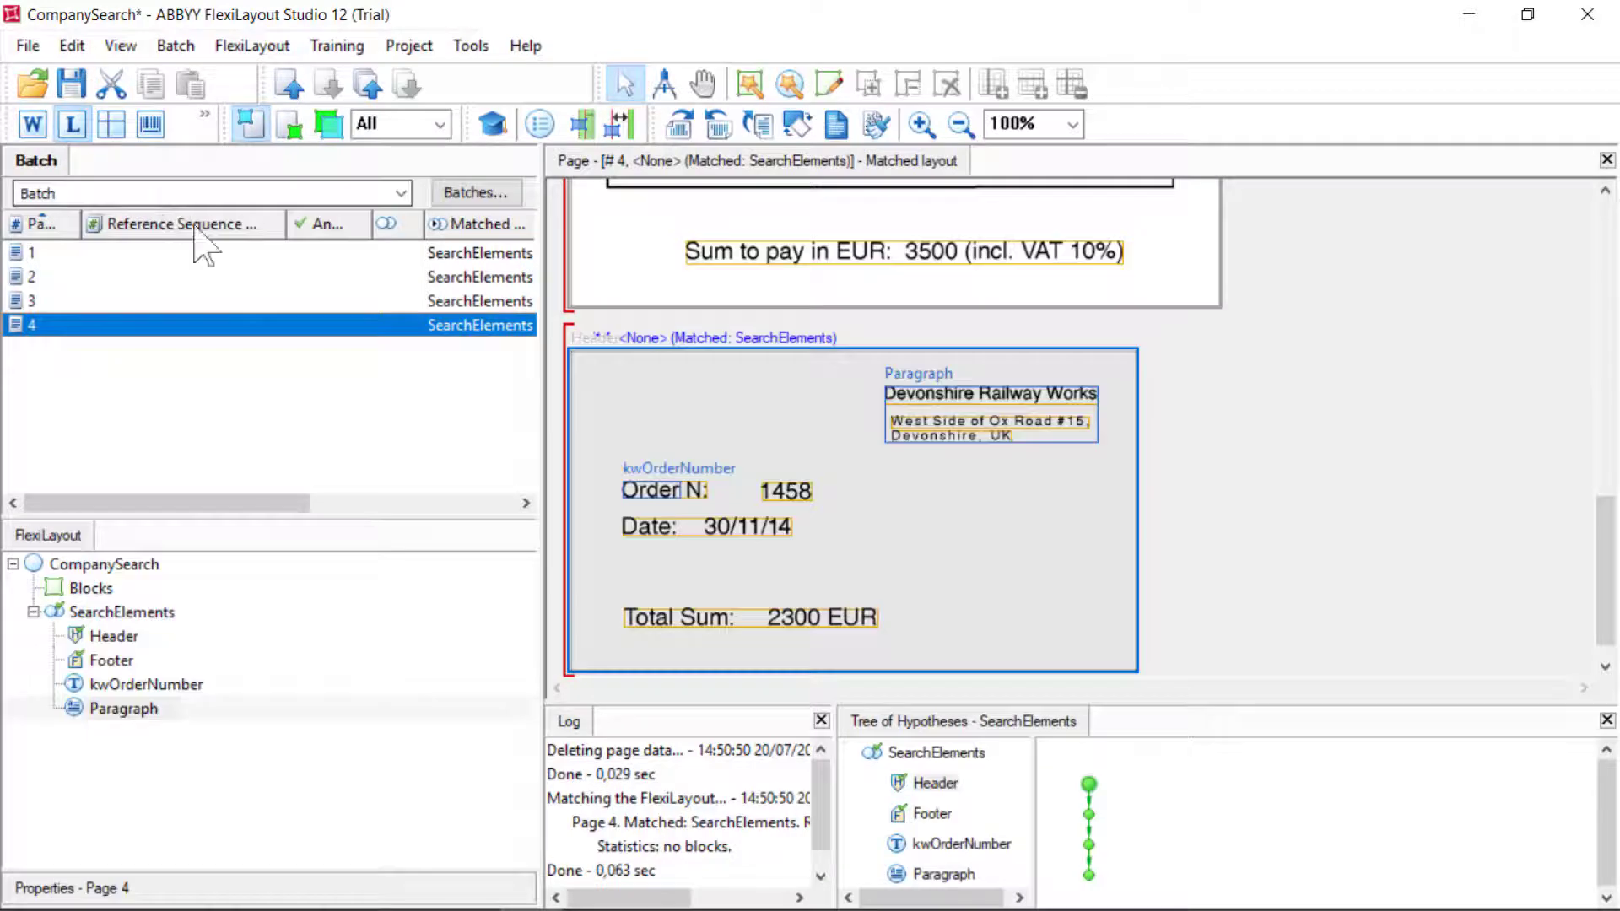
pyautogui.click(942, 874)
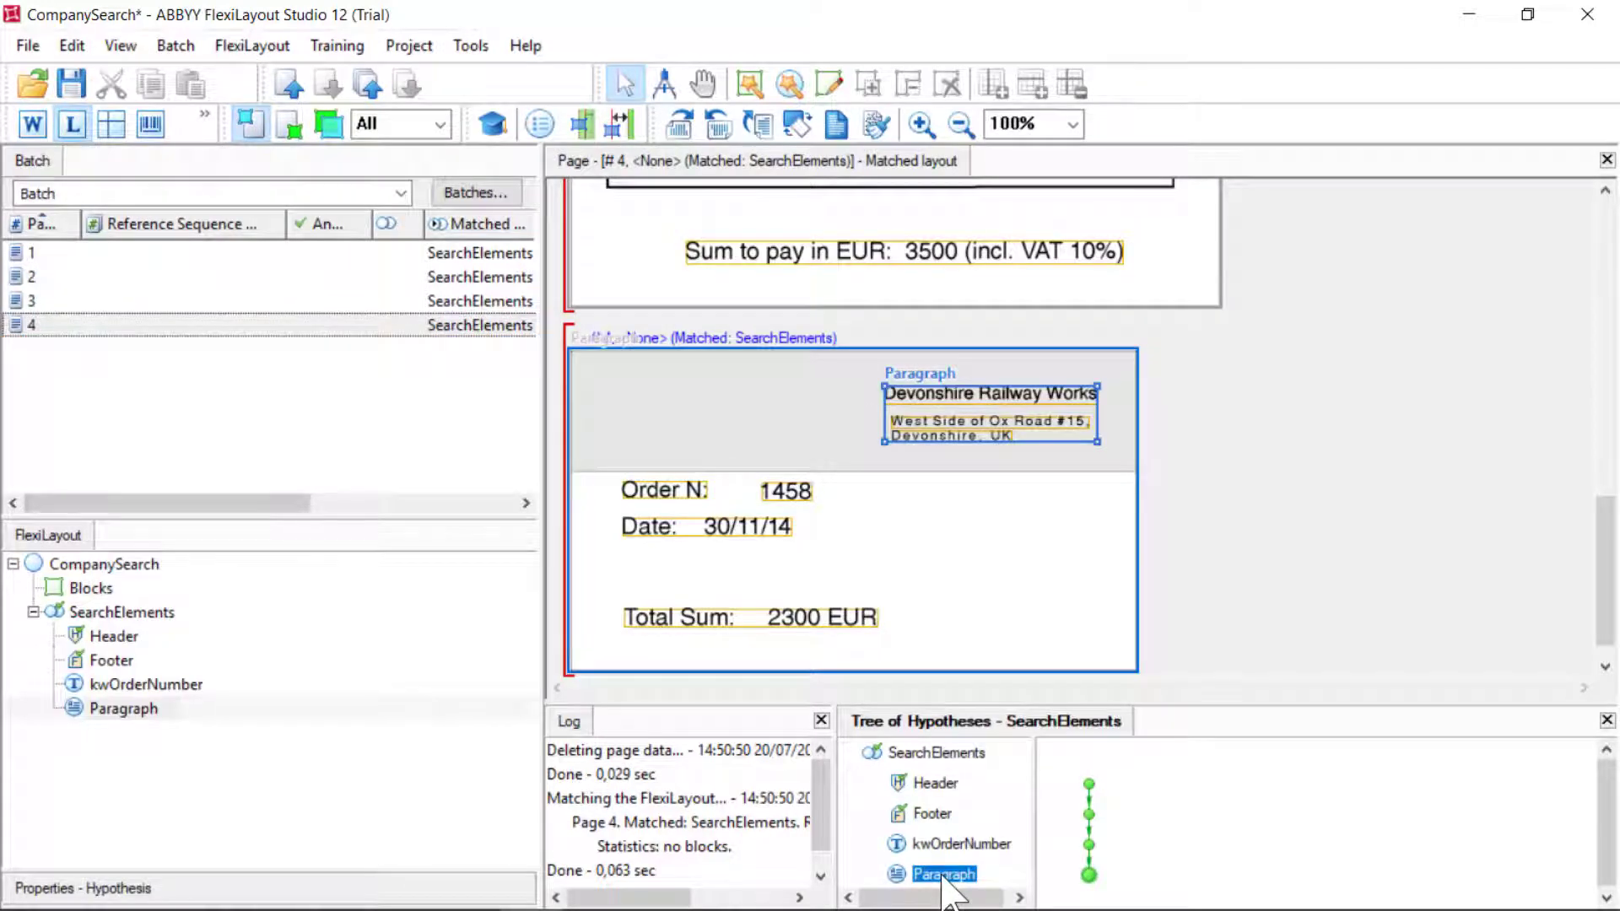
# Add a Group element named CompanyDetails under SearchElements
pyautogui.click(137, 612)
pyautogui.rightClick(138, 612)
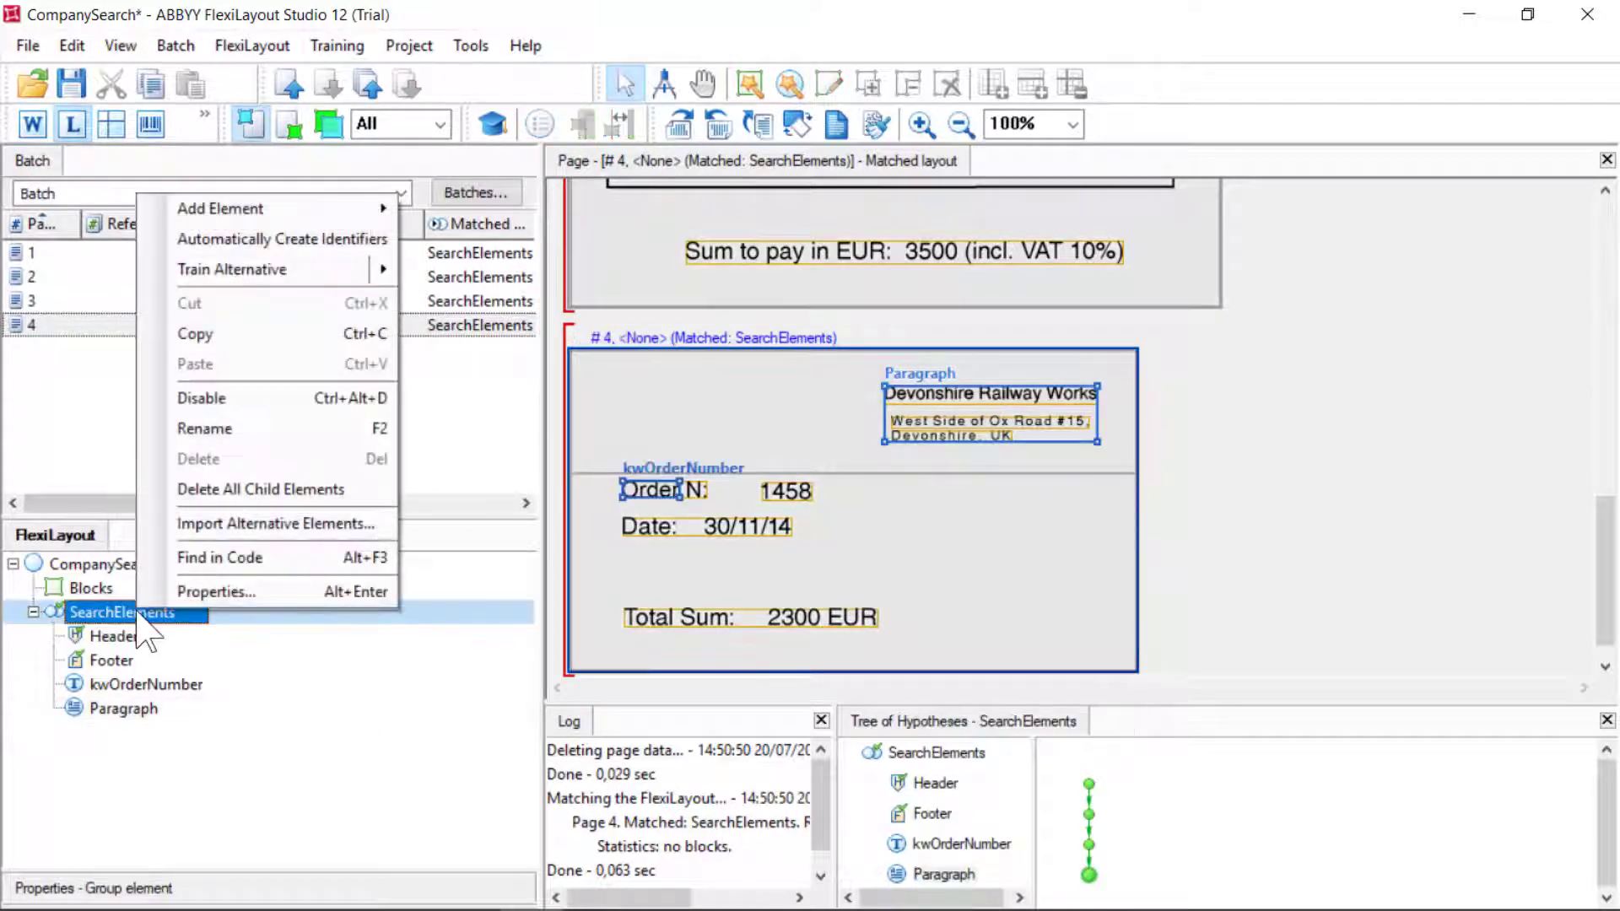
pyautogui.moveTo(253, 209)
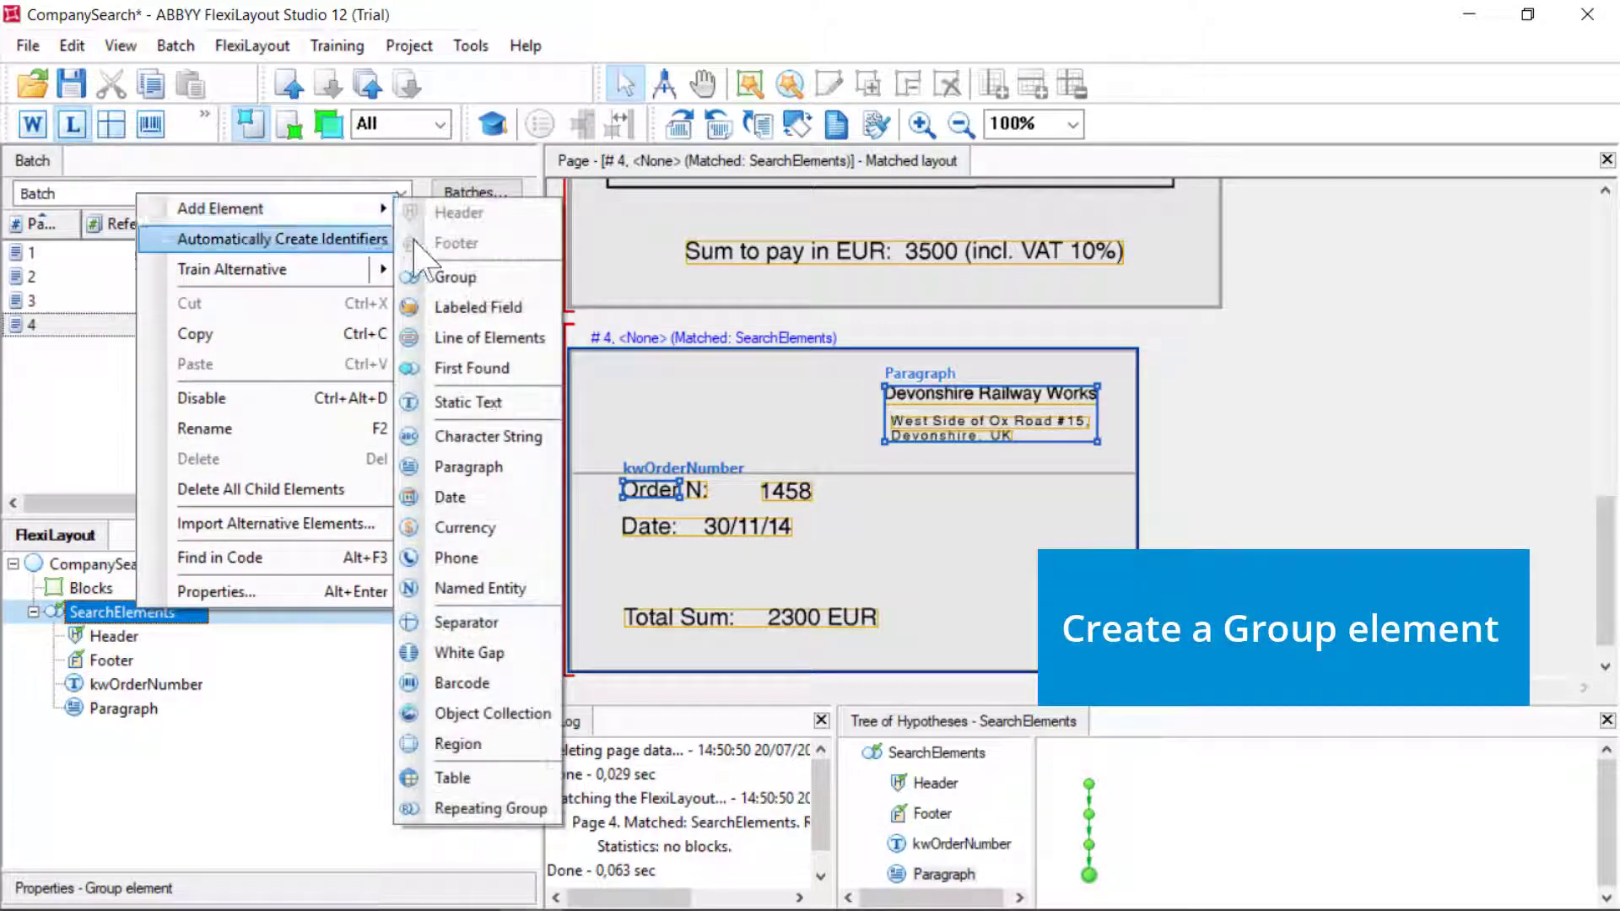
pyautogui.click(447, 276)
pyautogui.press('BackSpace')
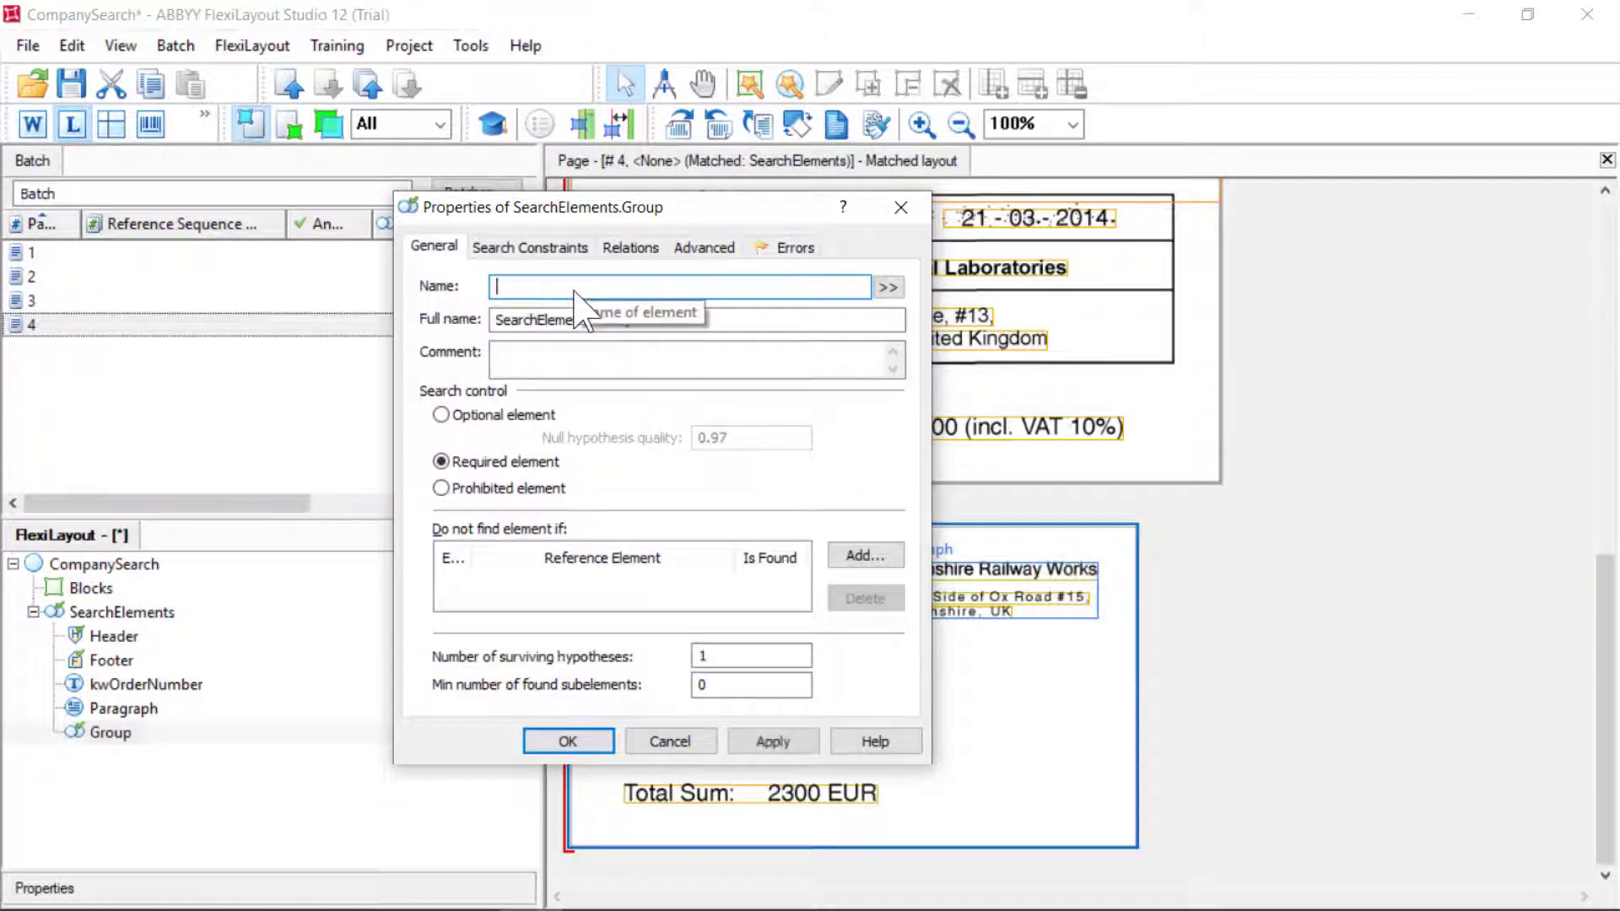
pyautogui.write('CompanyDe')
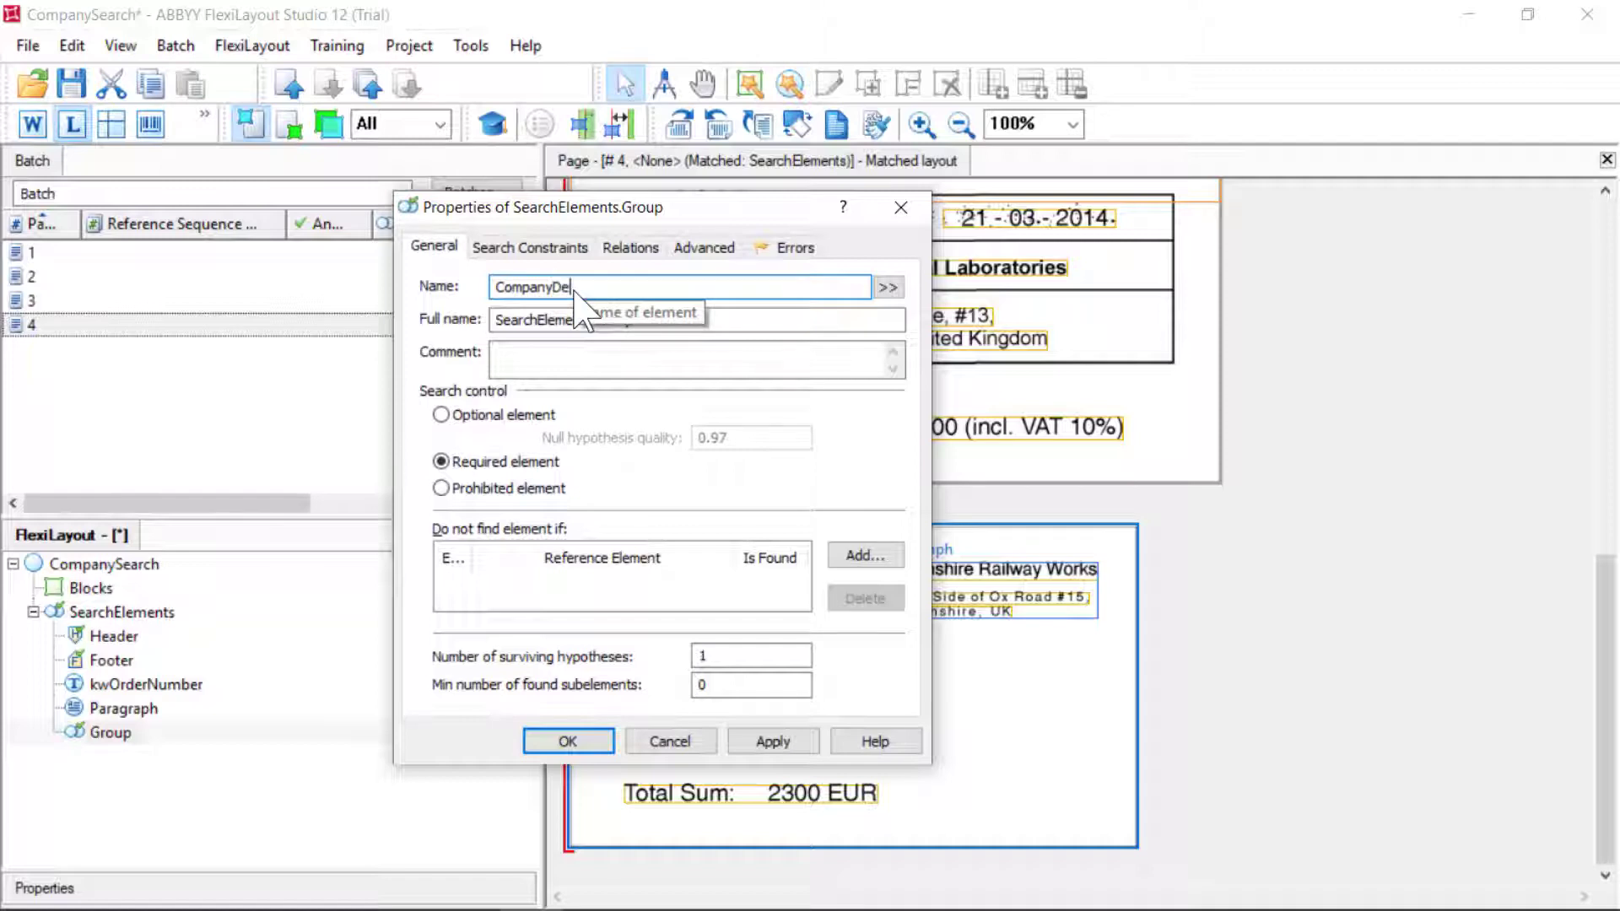
pyautogui.write('tails')
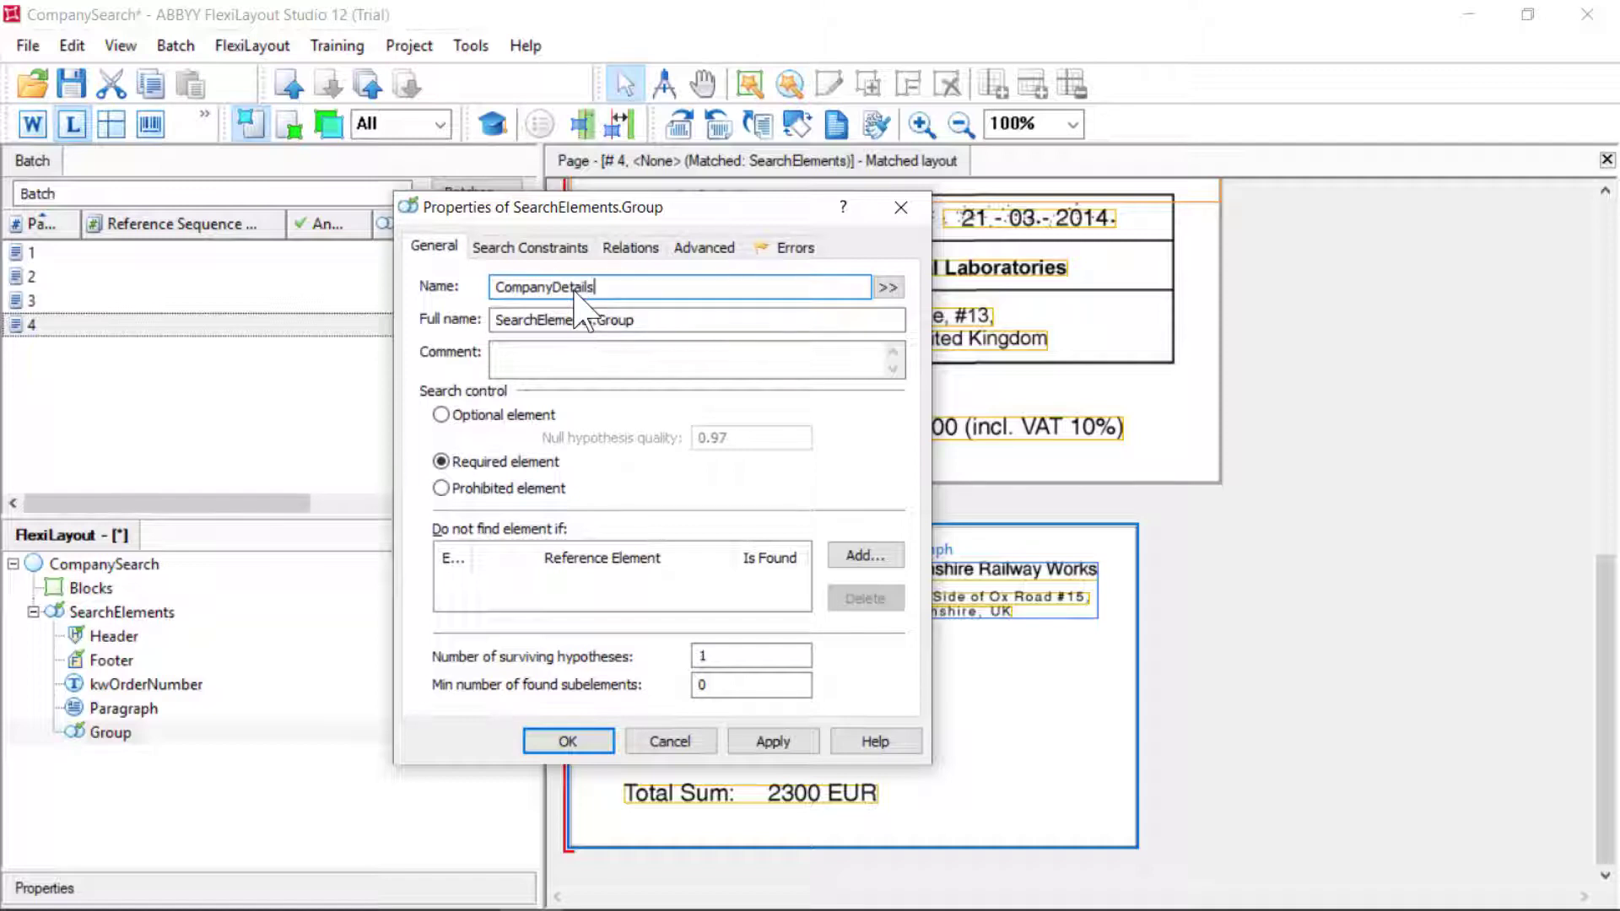
# Paste the if/else above/below pre-search relations into CompanyDetails, check and apply them
pyautogui.click(703, 246)
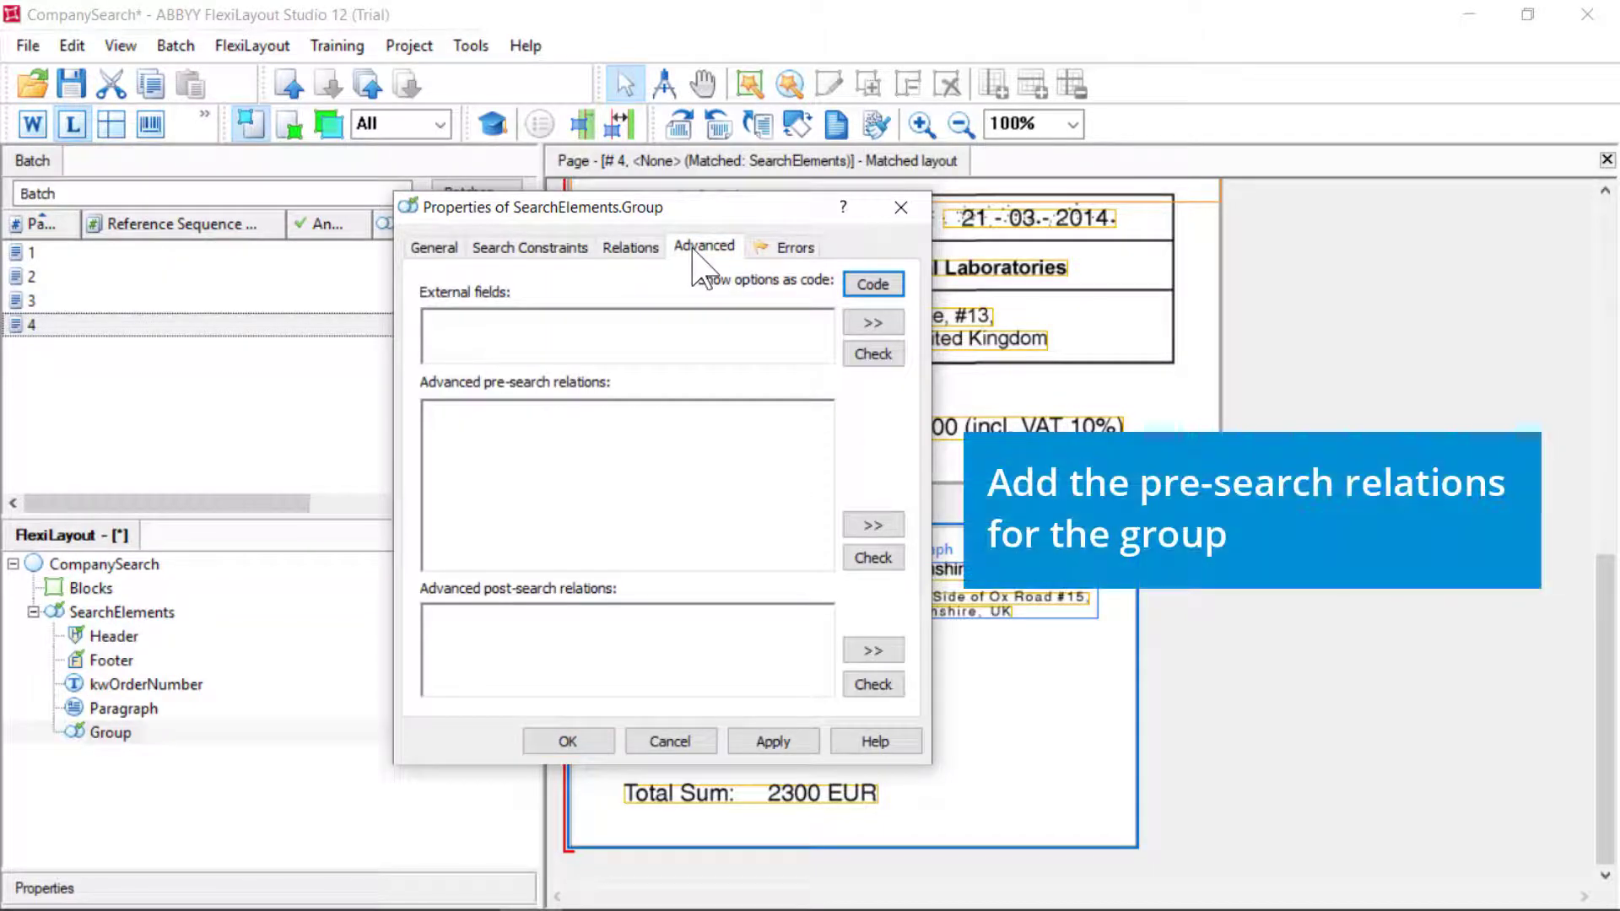
pyautogui.click(623, 424)
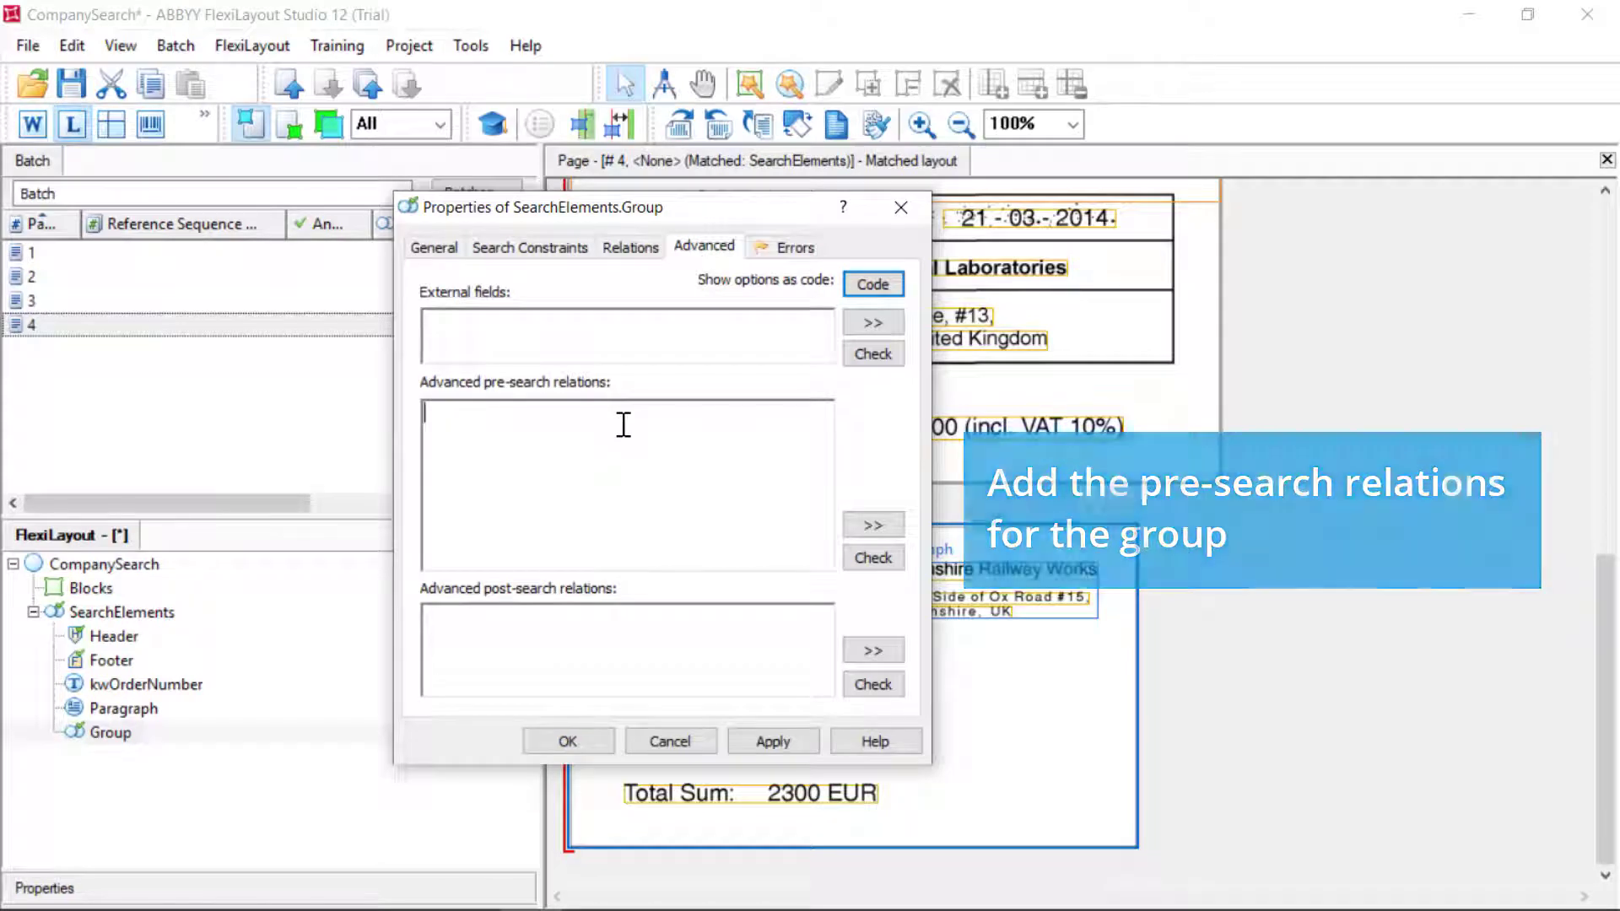
pyautogui.hotkey('ctrl', 'v')
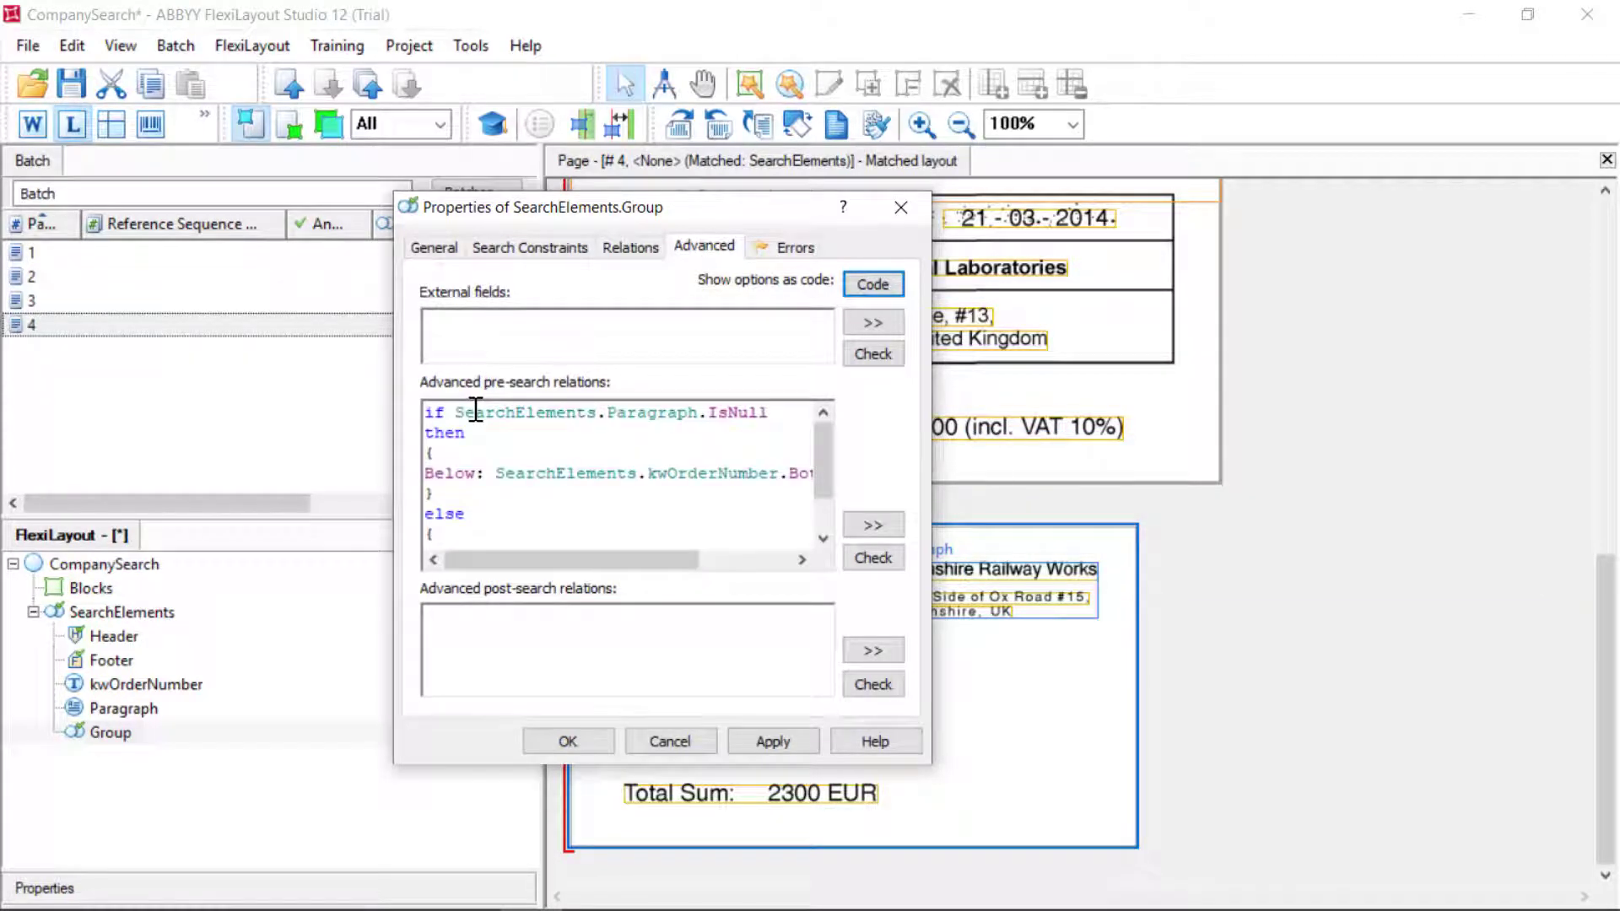
pyautogui.click(873, 558)
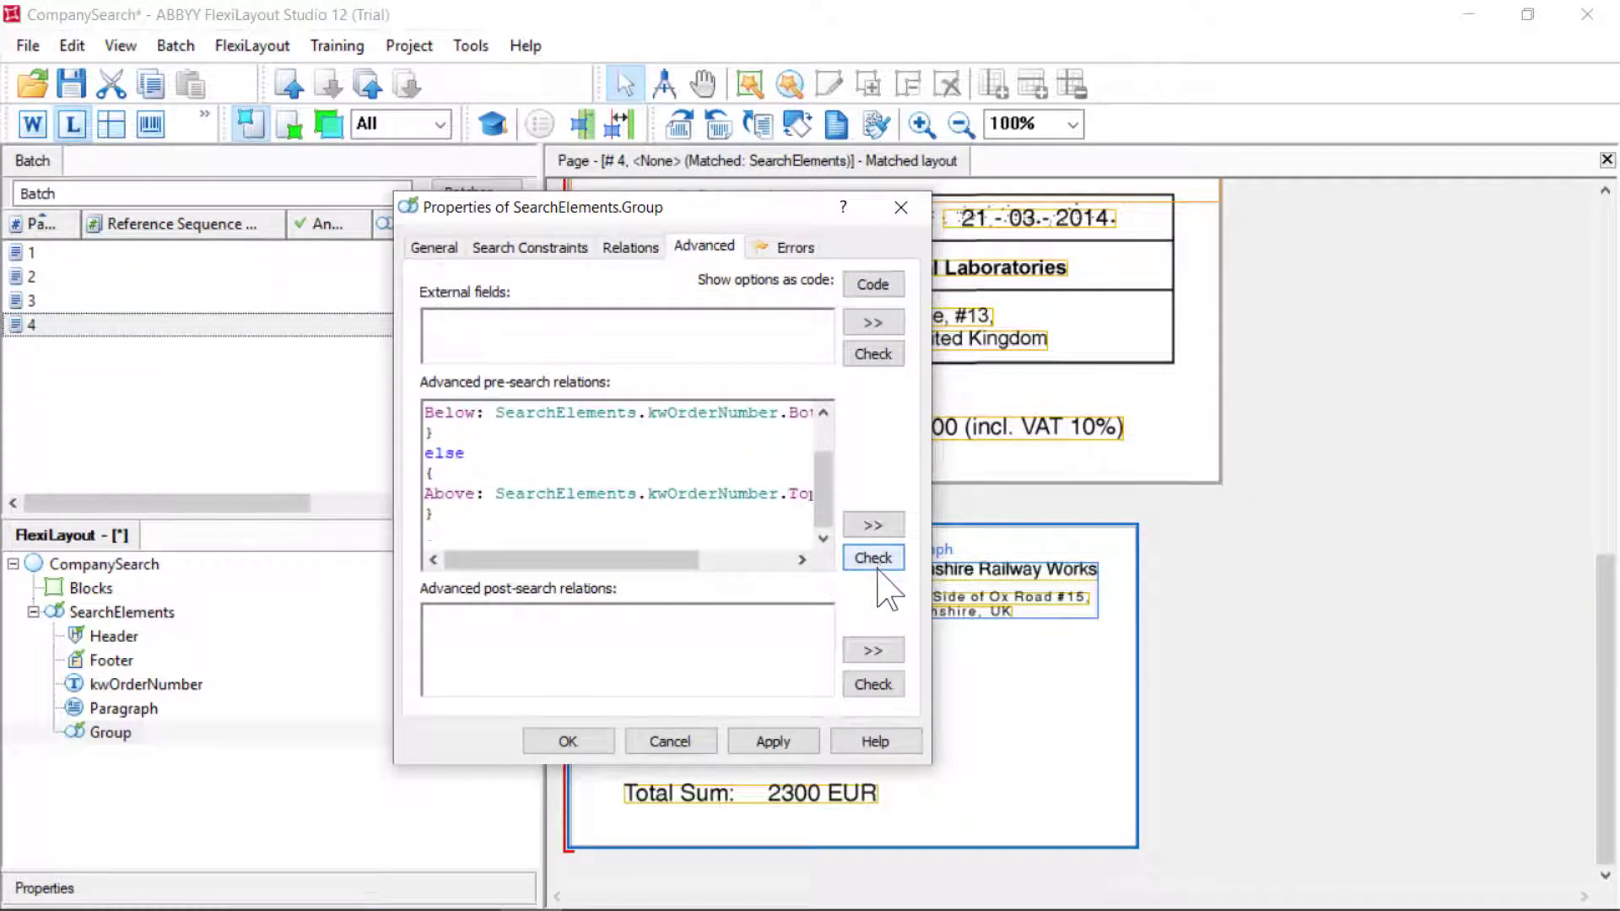
pyautogui.click(772, 741)
pyautogui.click(567, 742)
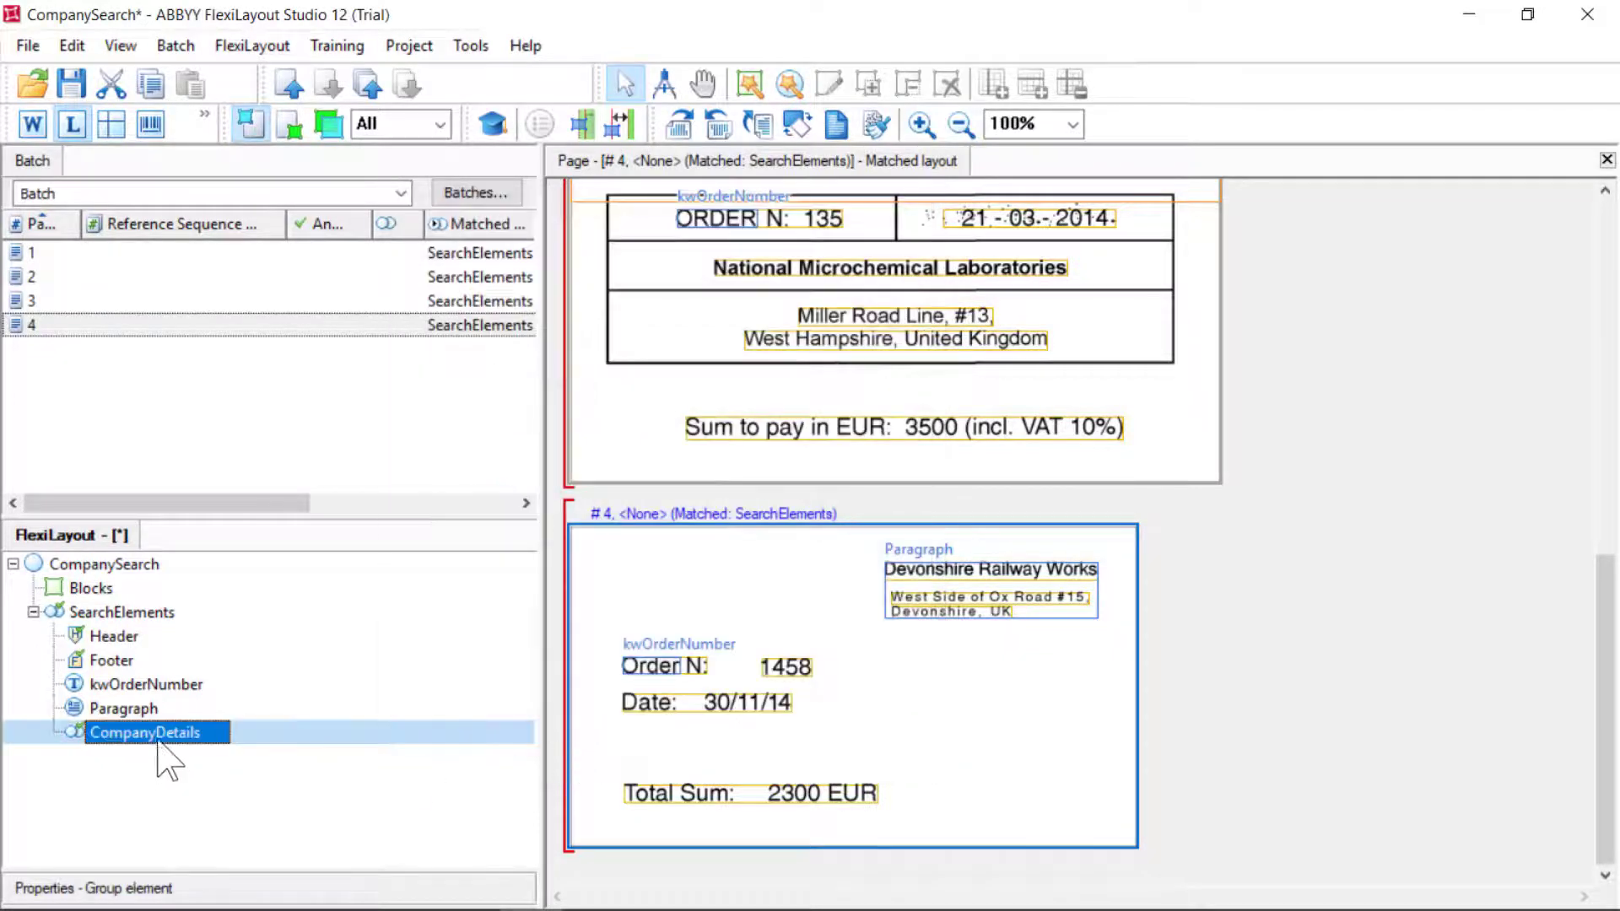
# Add a Character String element named CompanyName inside CompanyDetails
pyautogui.rightClick(159, 741)
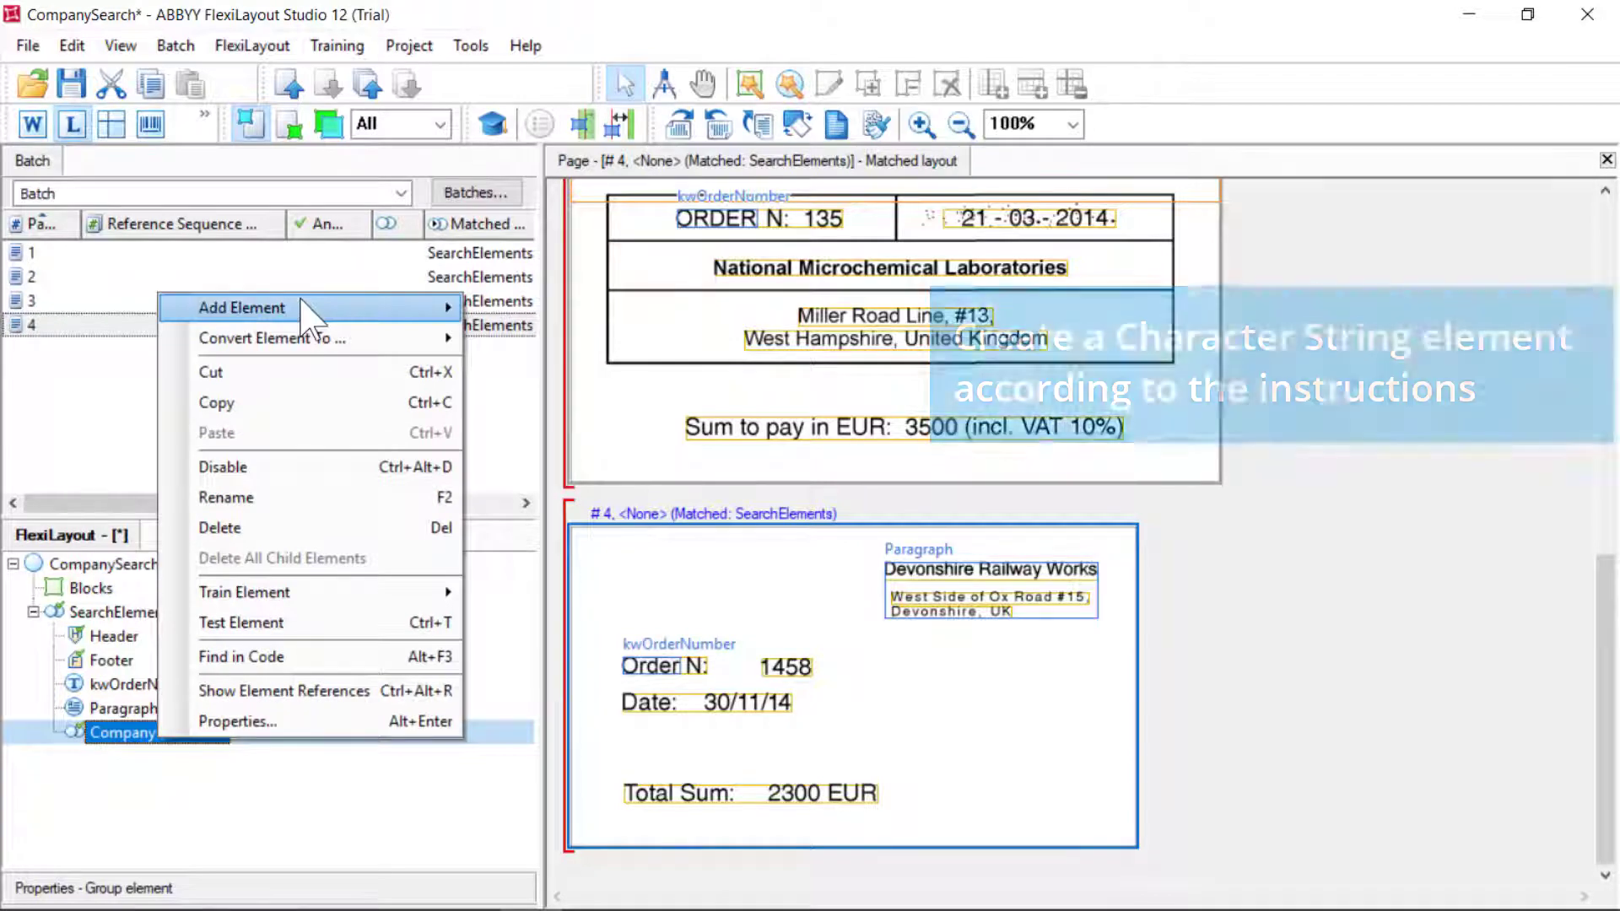
pyautogui.moveTo(306, 309)
pyautogui.click(564, 469)
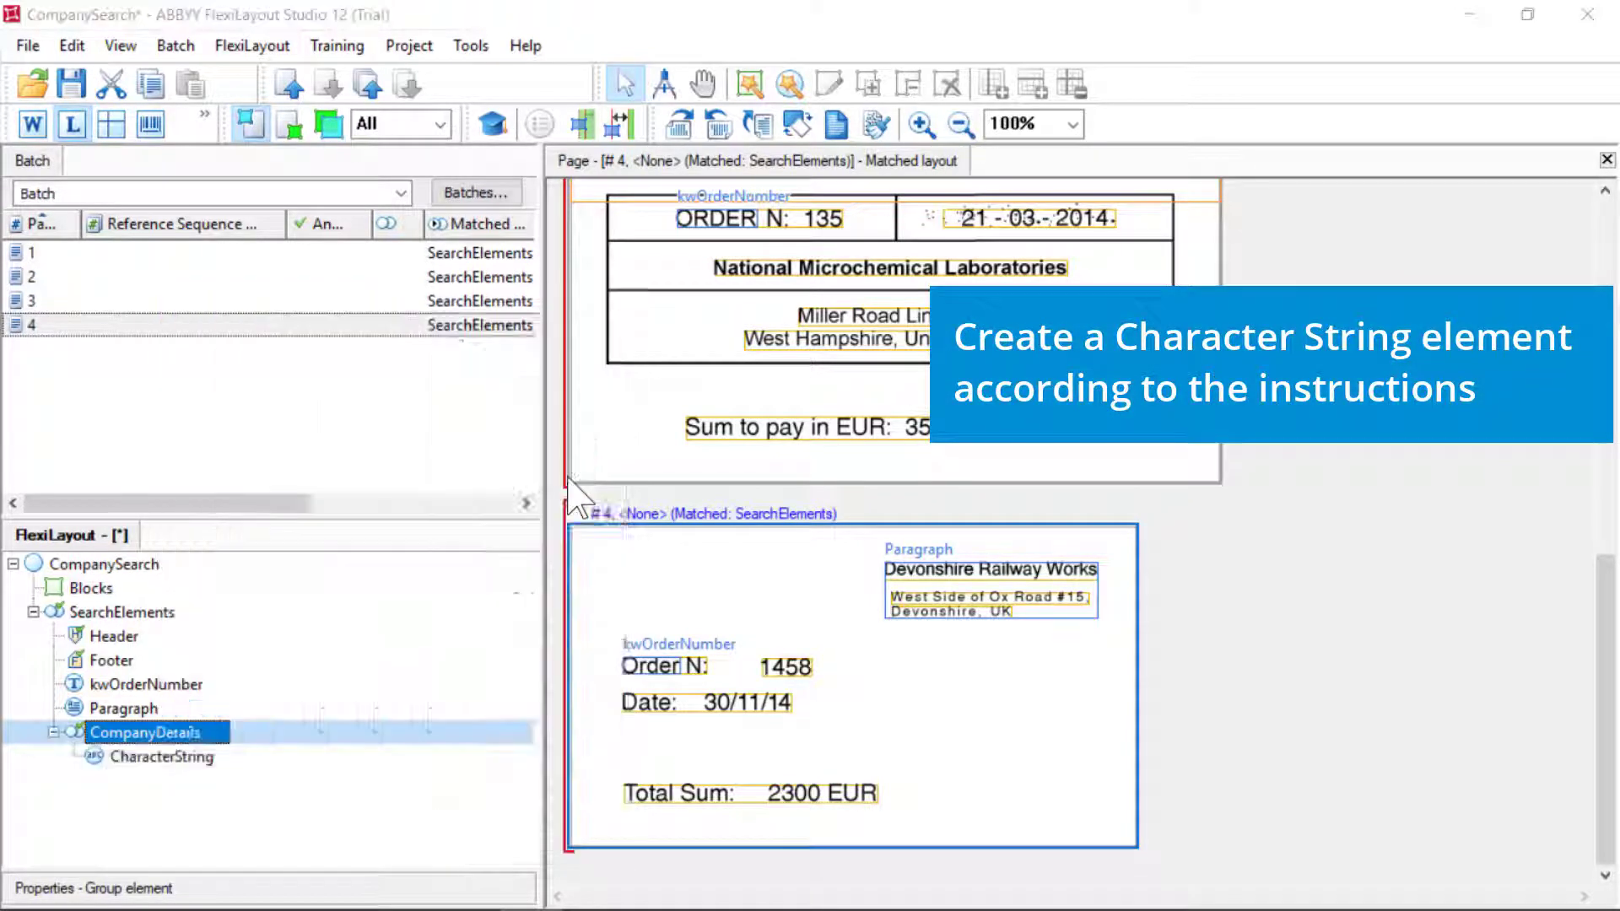
pyautogui.write('CompanyName')
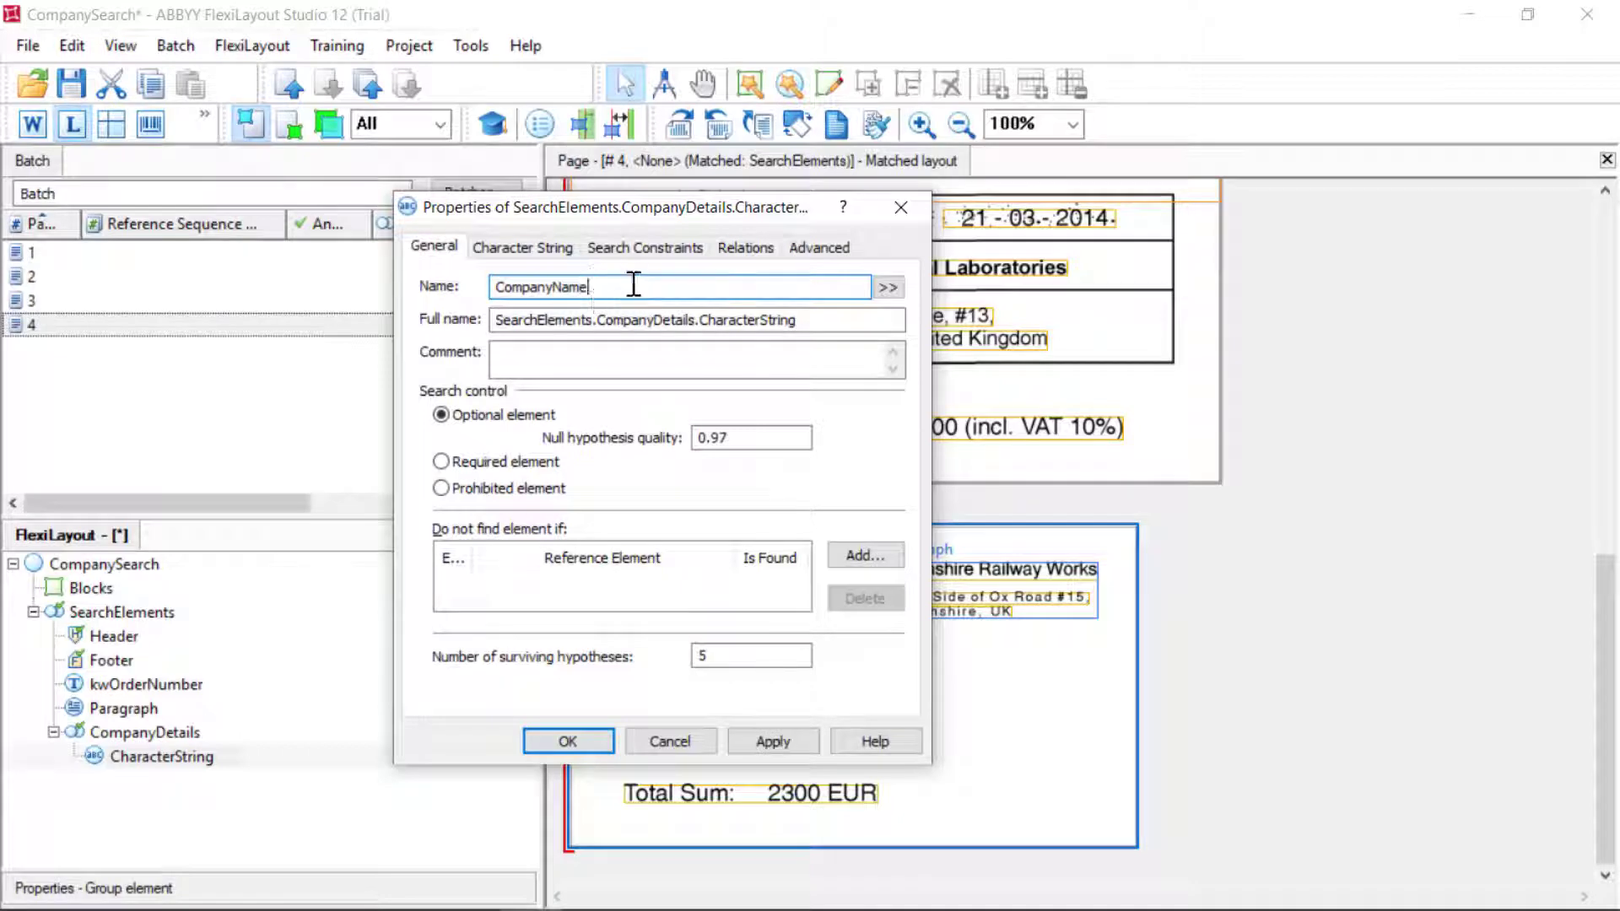
# Set CompanyName's character count to {0, 3, 33, INF}, accepting the non-alphabet warnings
pyautogui.click(540, 248)
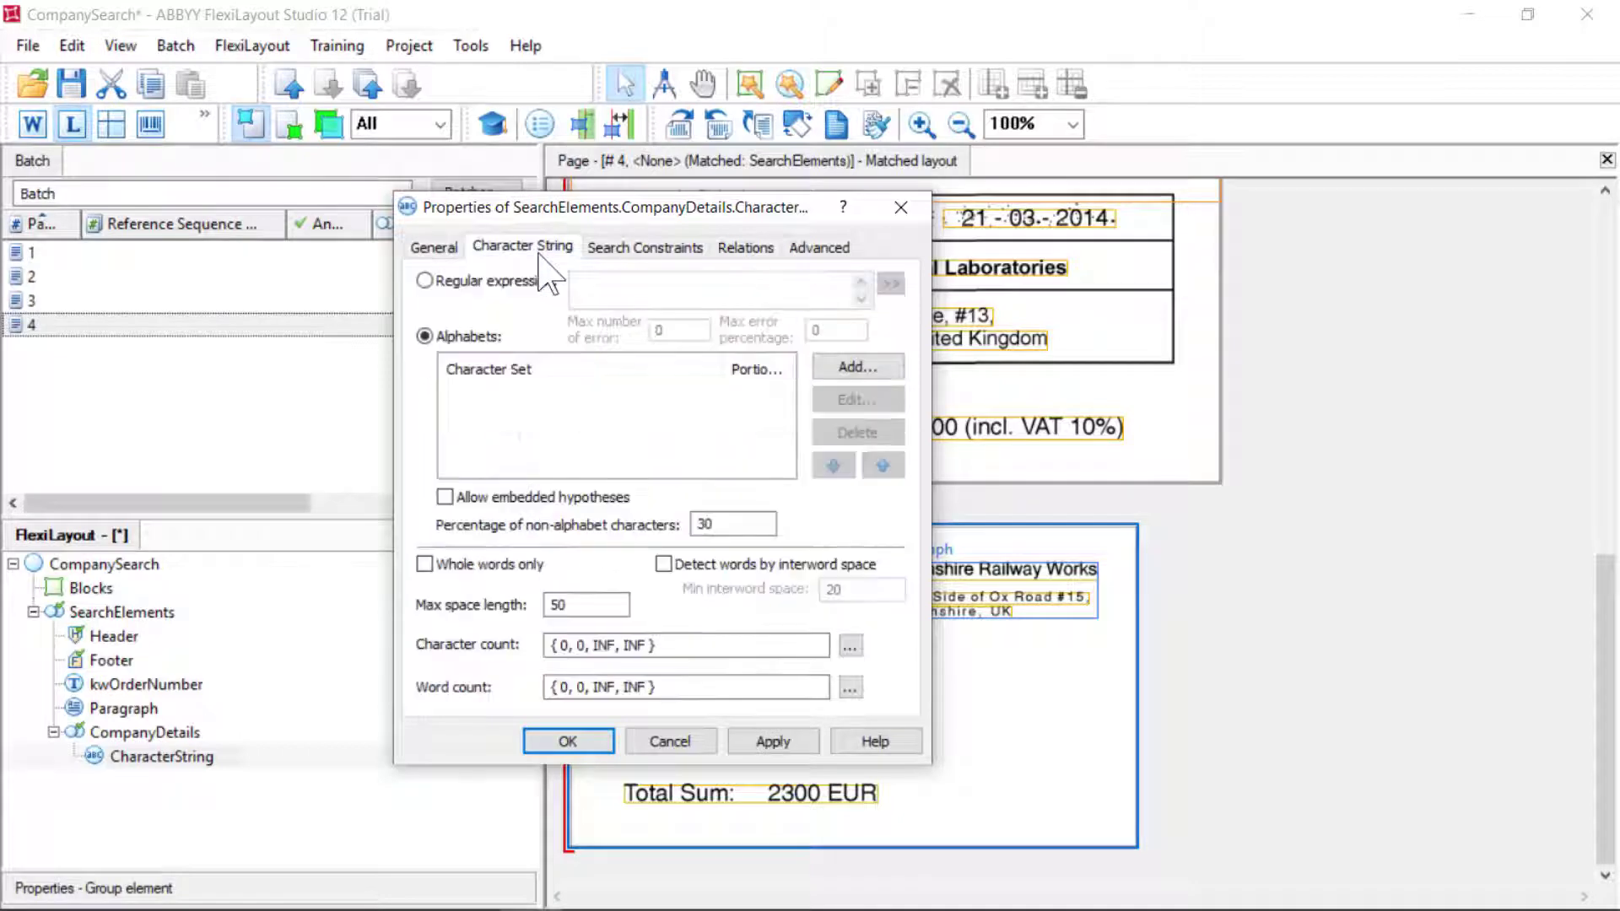
pyautogui.click(589, 645)
pyautogui.press('BackSpace')
pyautogui.press('BackSpace')
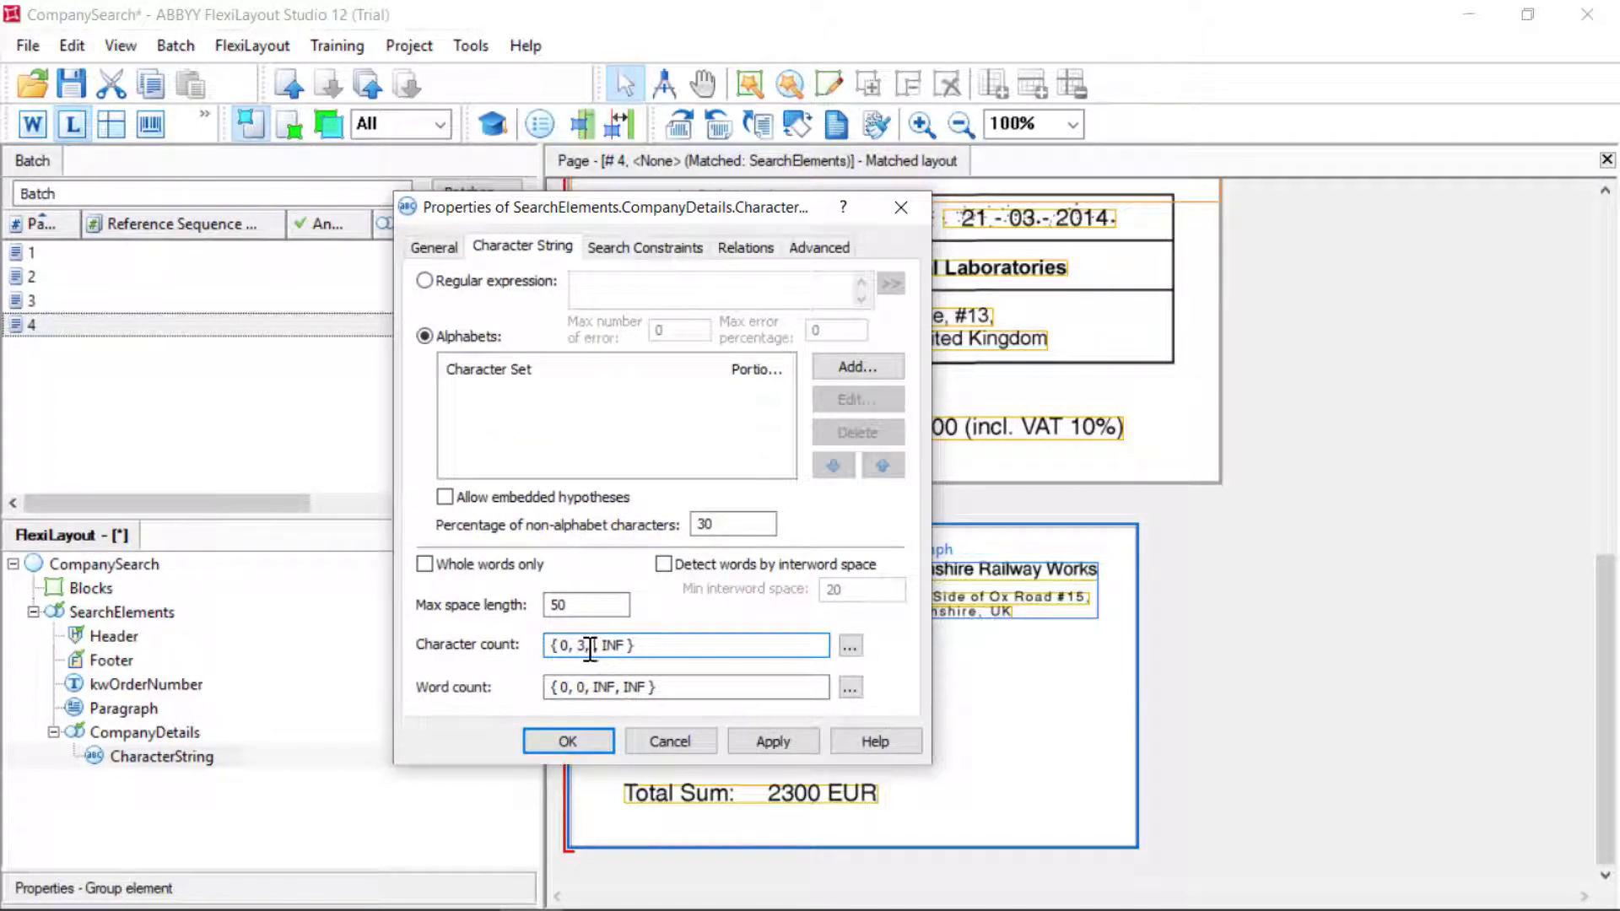
pyautogui.write('3, 33,')
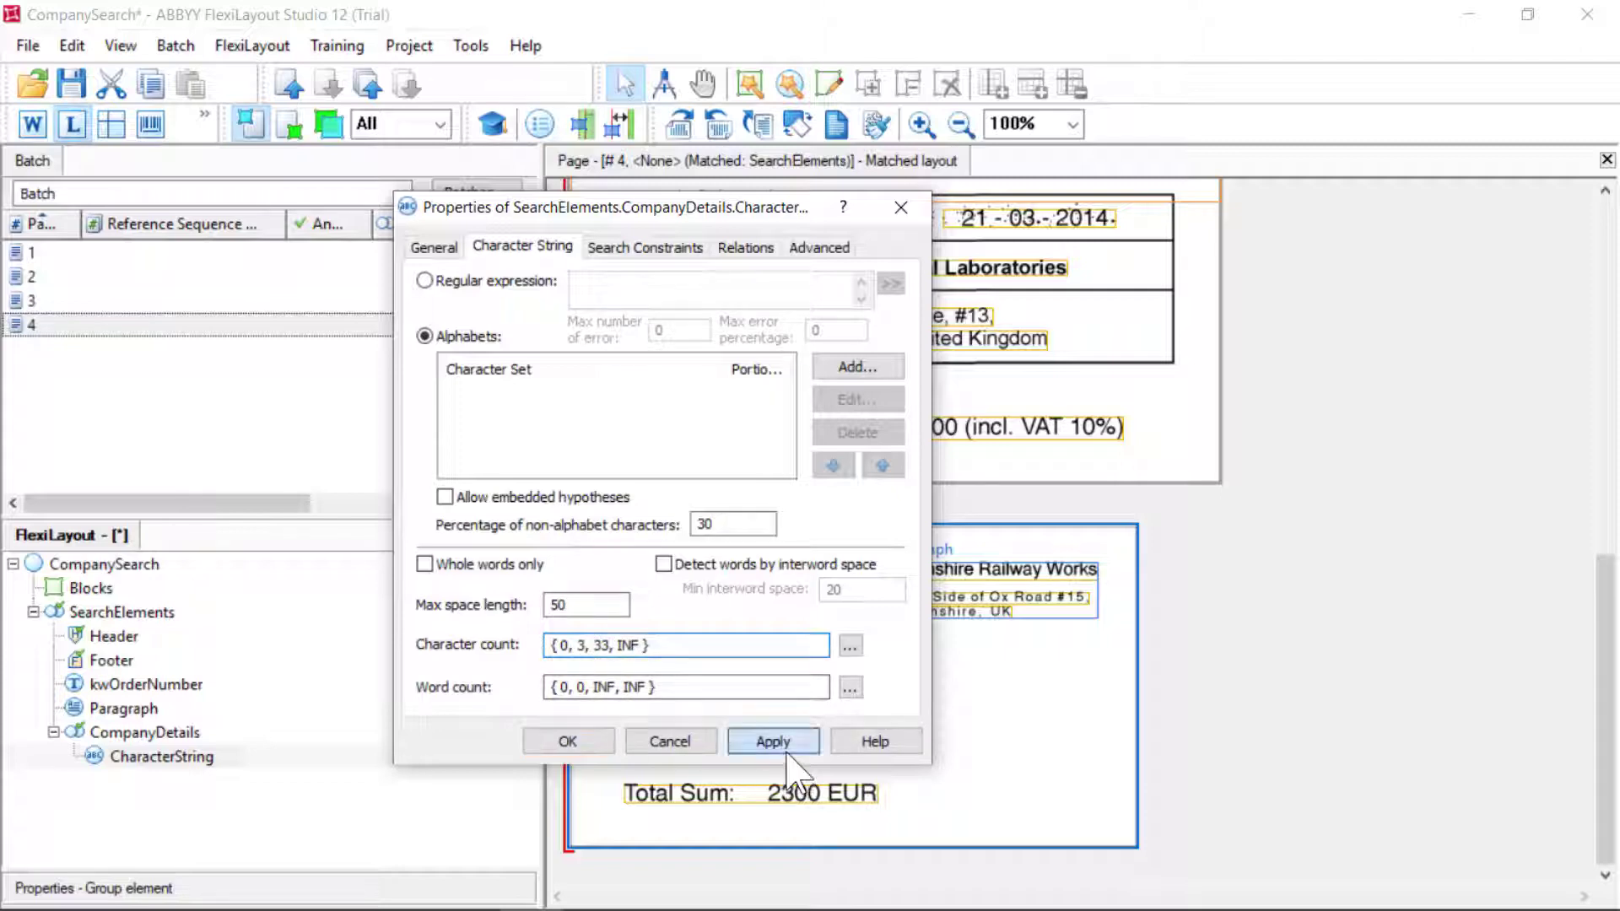
pyautogui.click(771, 741)
pyautogui.click(620, 560)
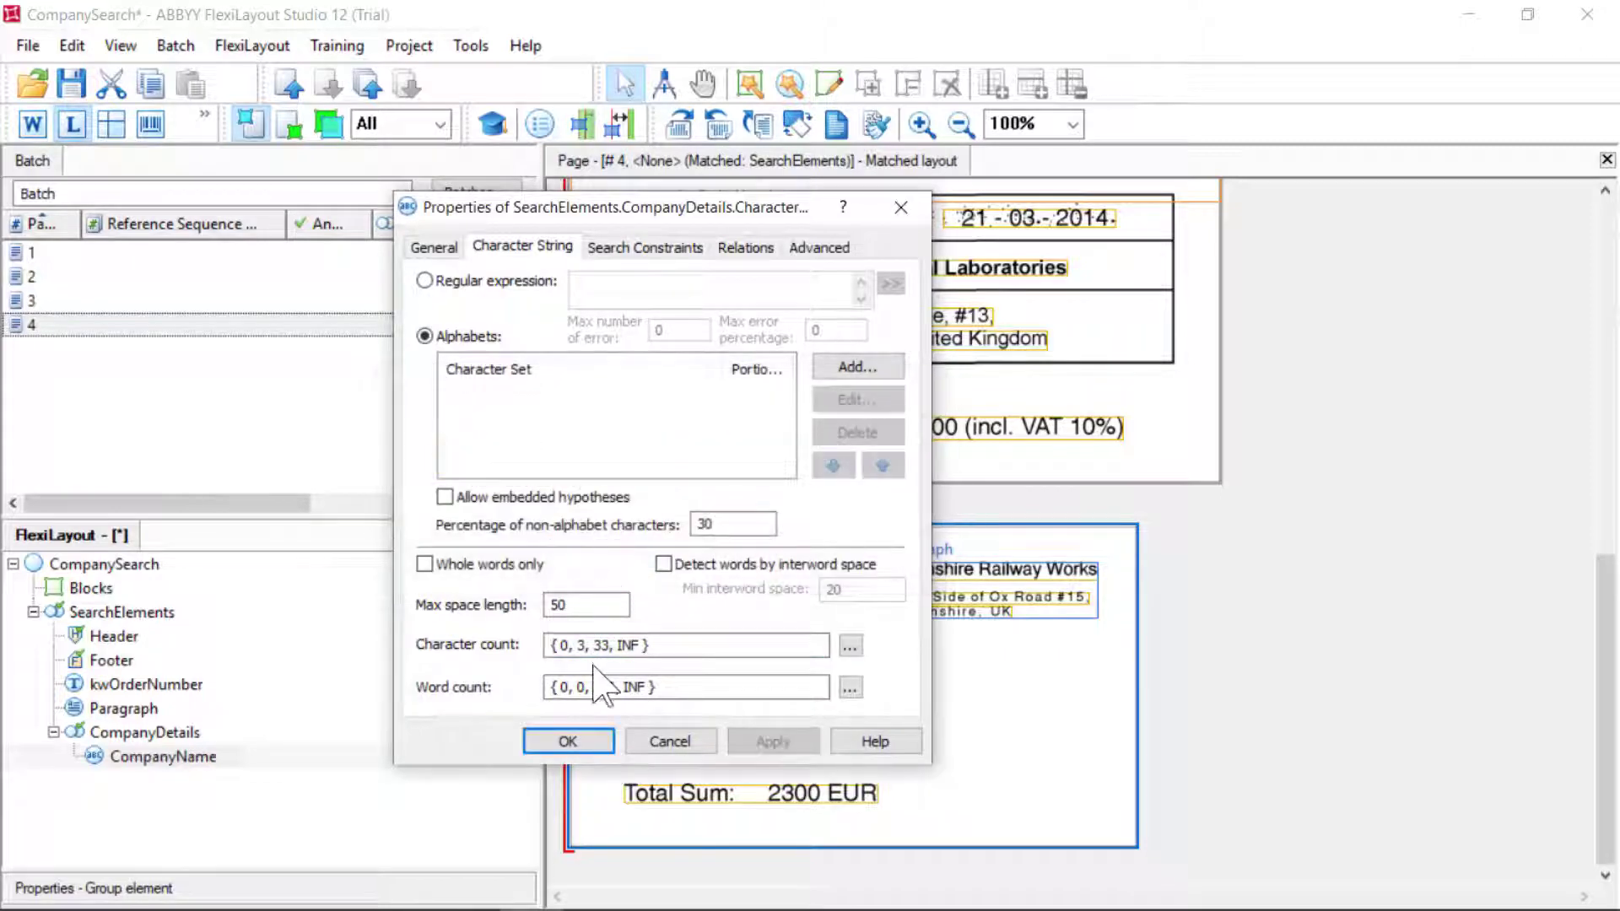
pyautogui.click(585, 743)
pyautogui.click(602, 558)
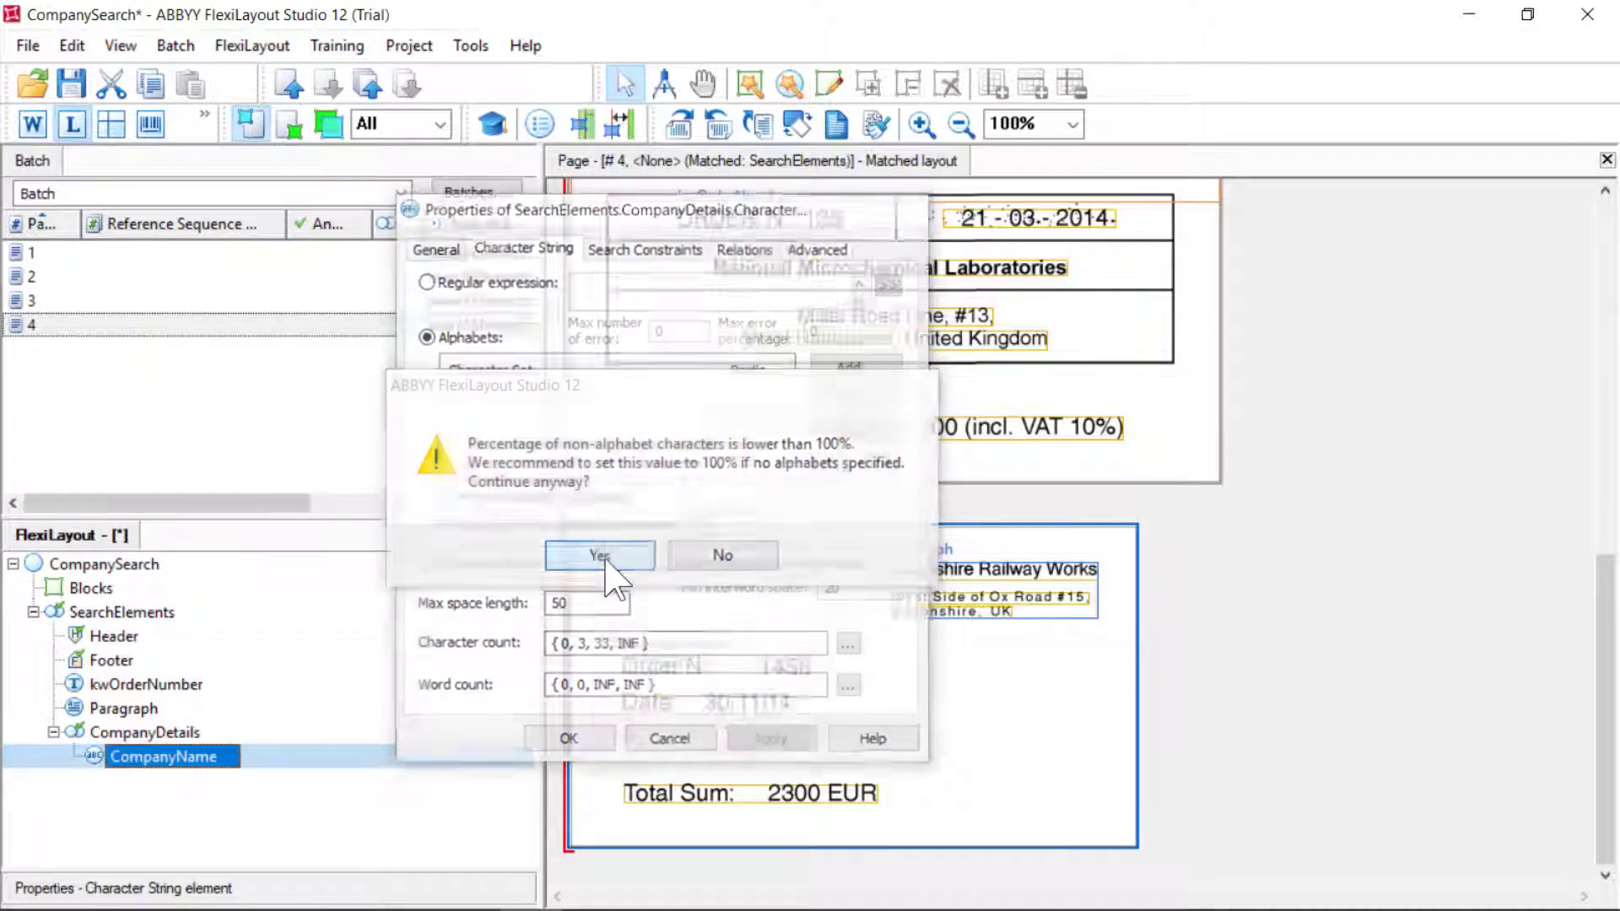
# Add a Paragraph element named Address inside CompanyDetails
pyautogui.rightClick(156, 733)
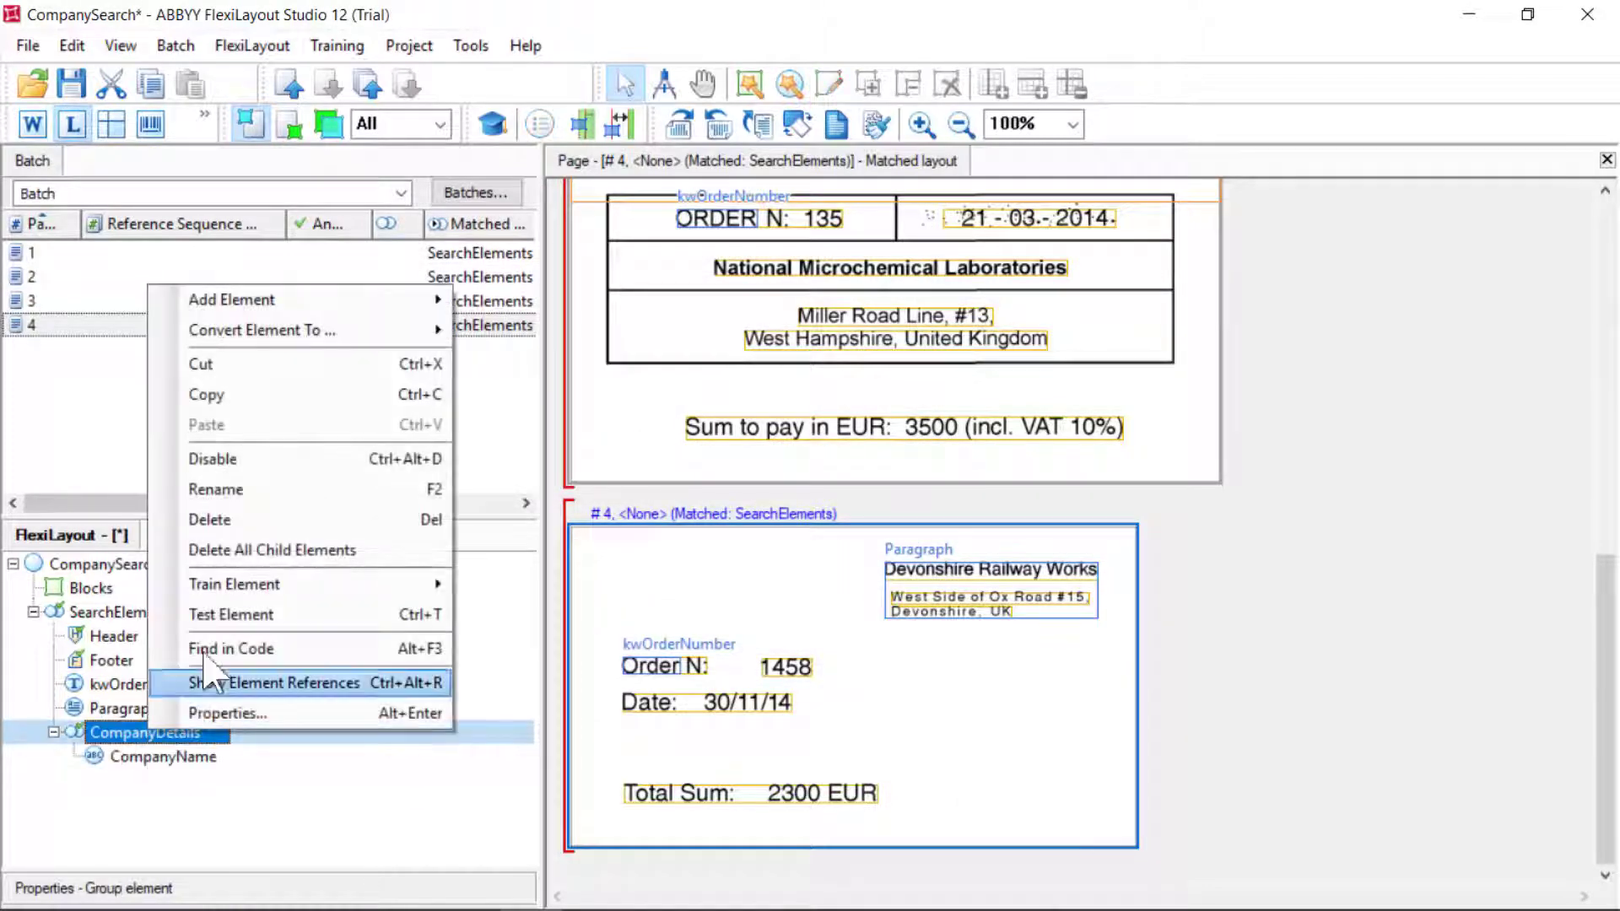
pyautogui.moveTo(299, 305)
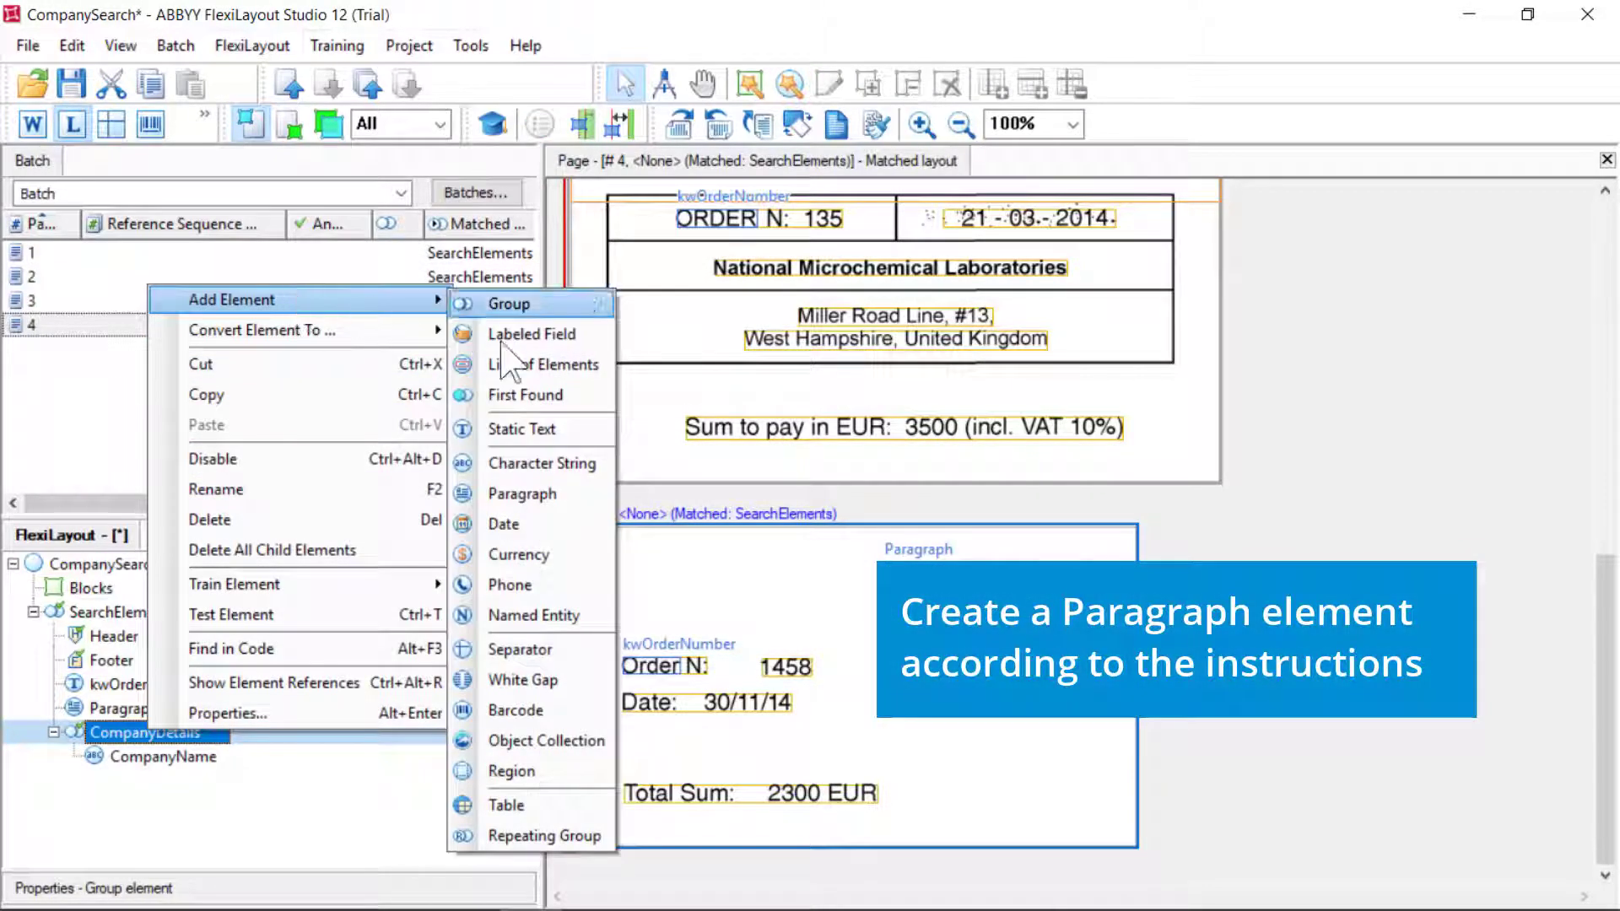
pyautogui.click(541, 494)
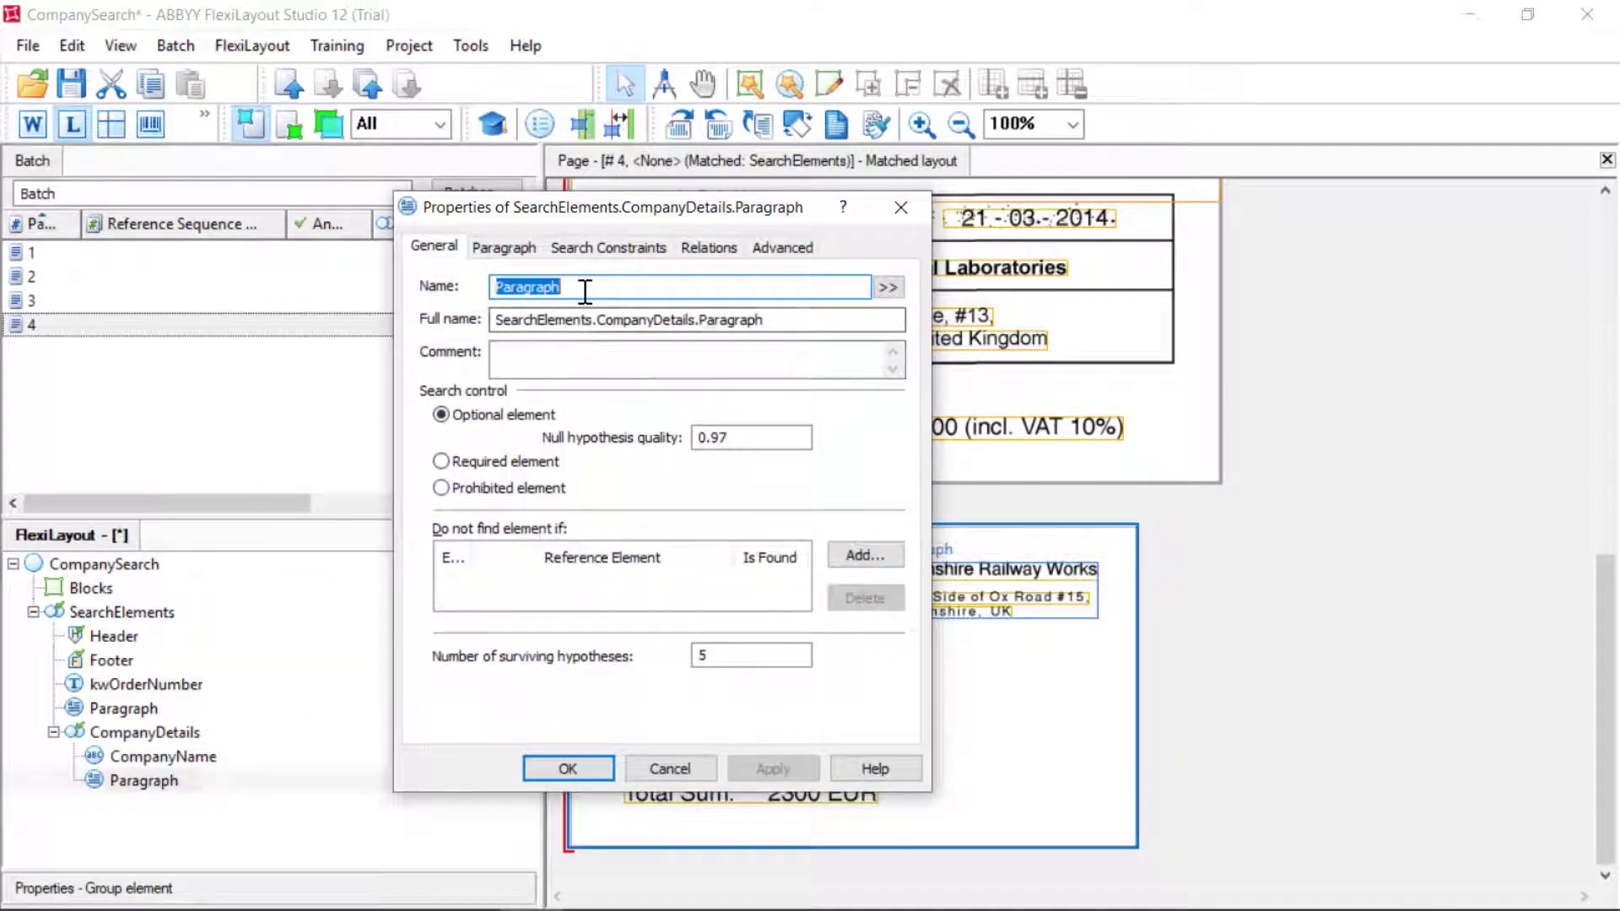
pyautogui.write('Addre')
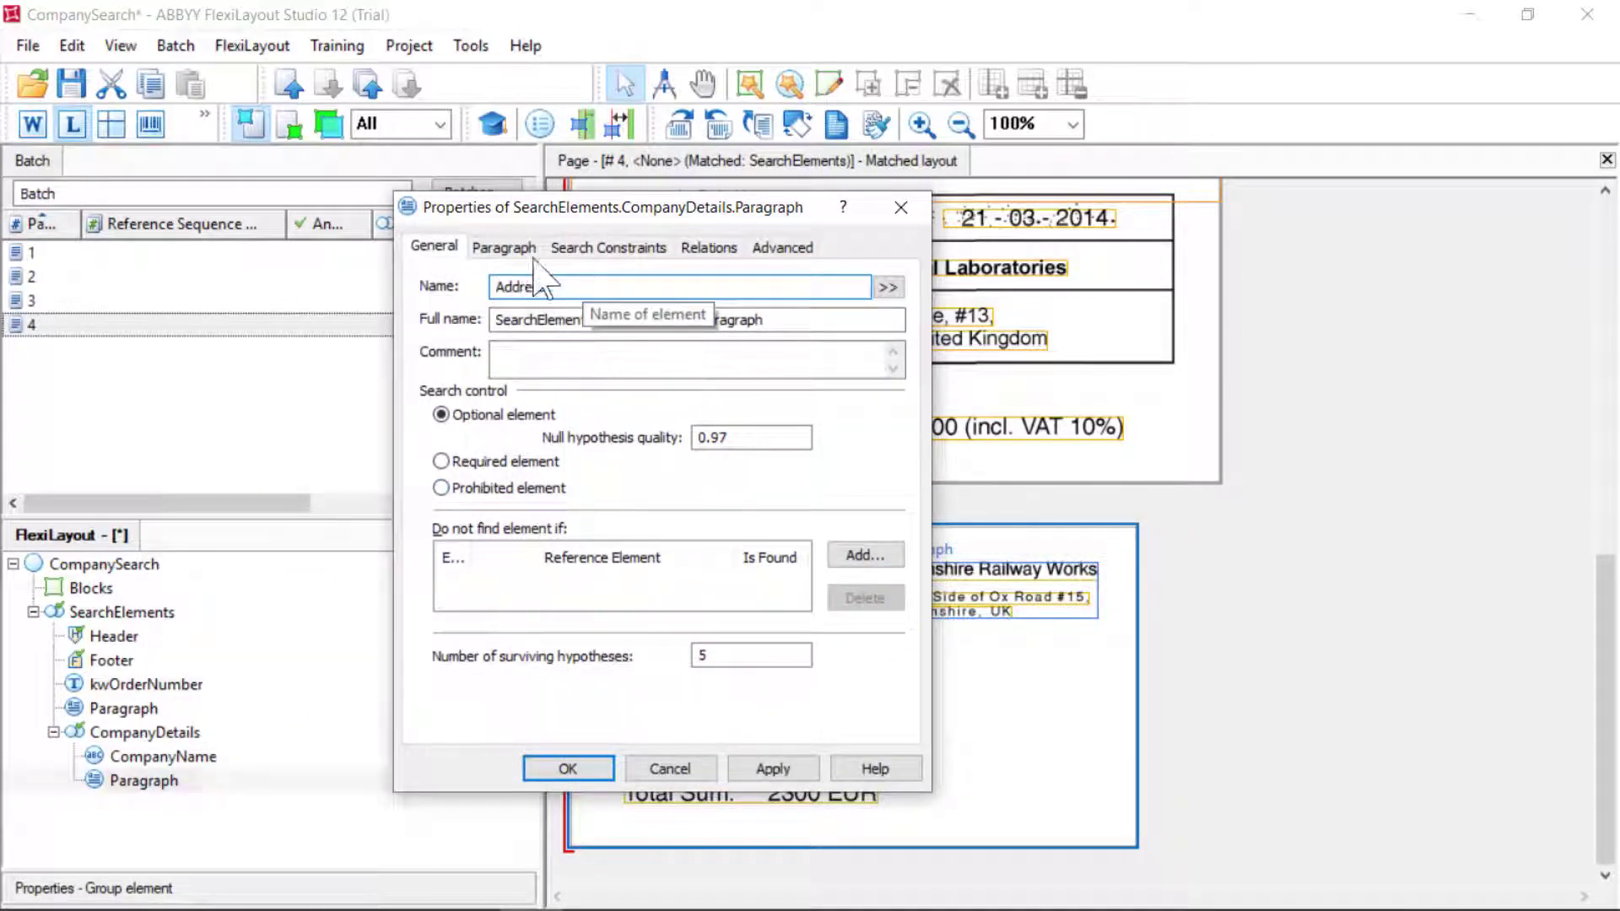
# Limit Address to a minimum of 2 and maximum of 10 lines and apply
pyautogui.click(519, 249)
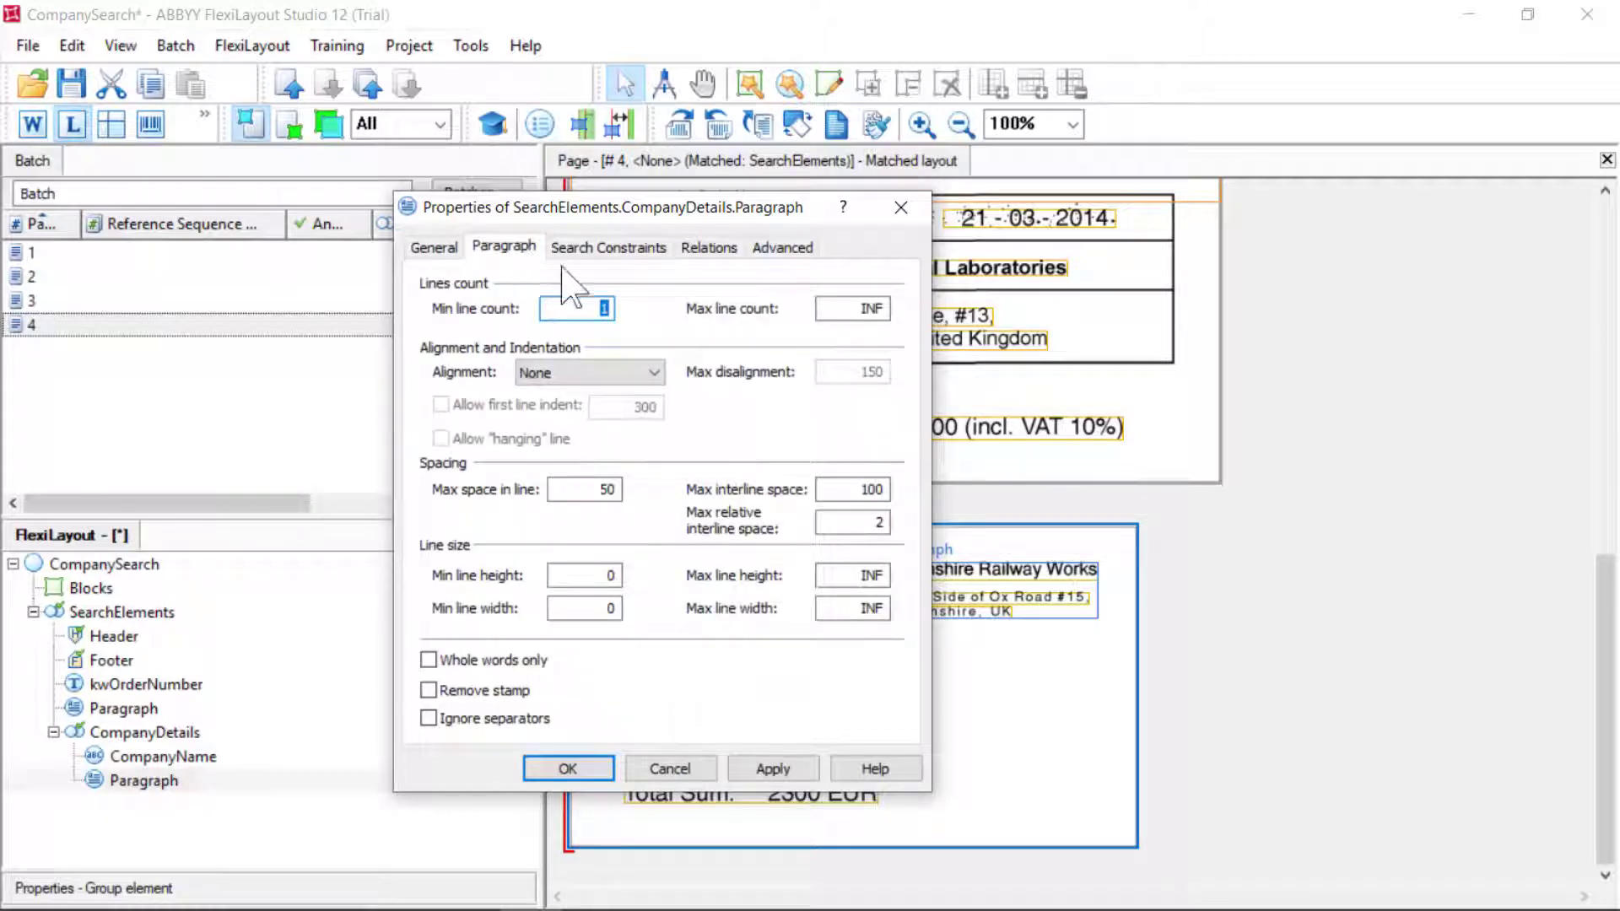
pyautogui.press('BackSpace')
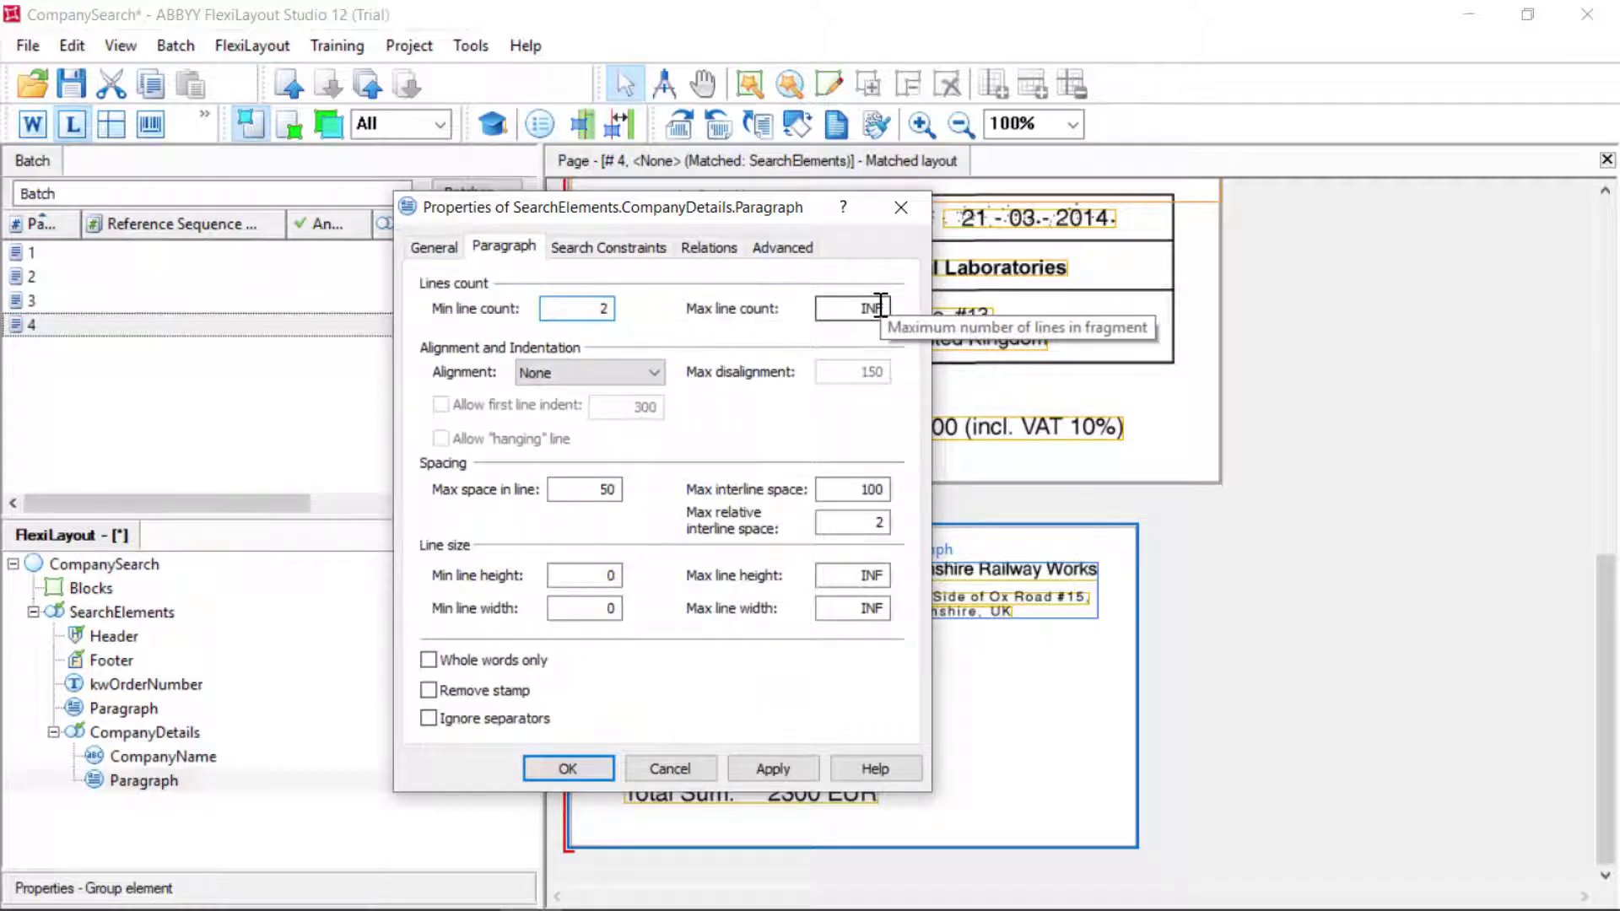
pyautogui.click(880, 306)
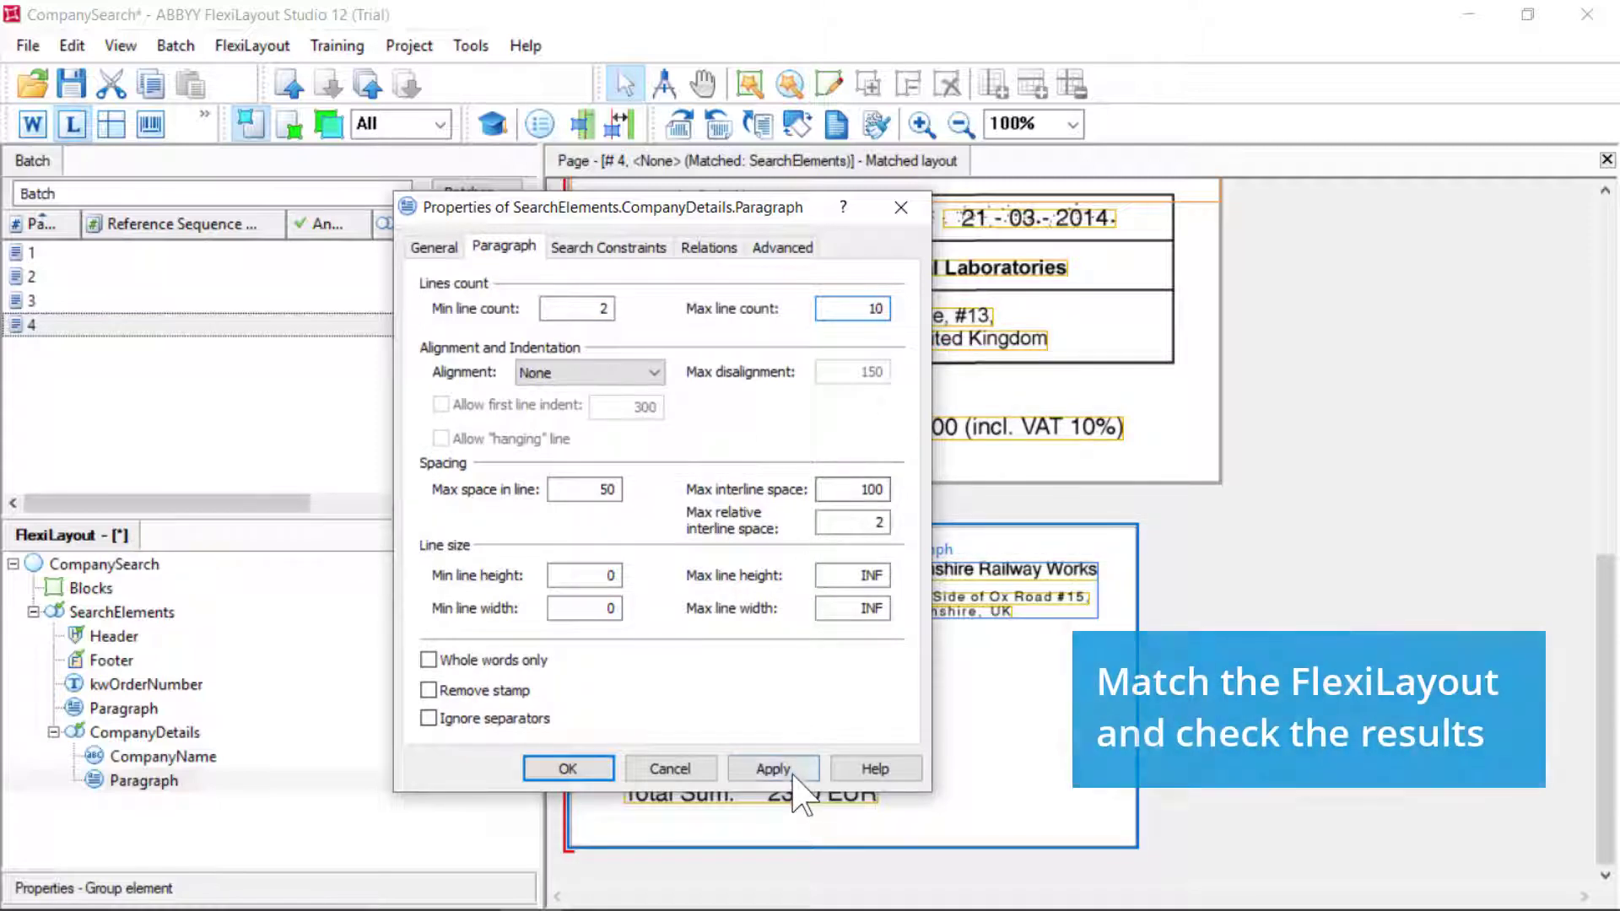
pyautogui.click(775, 770)
pyautogui.click(557, 769)
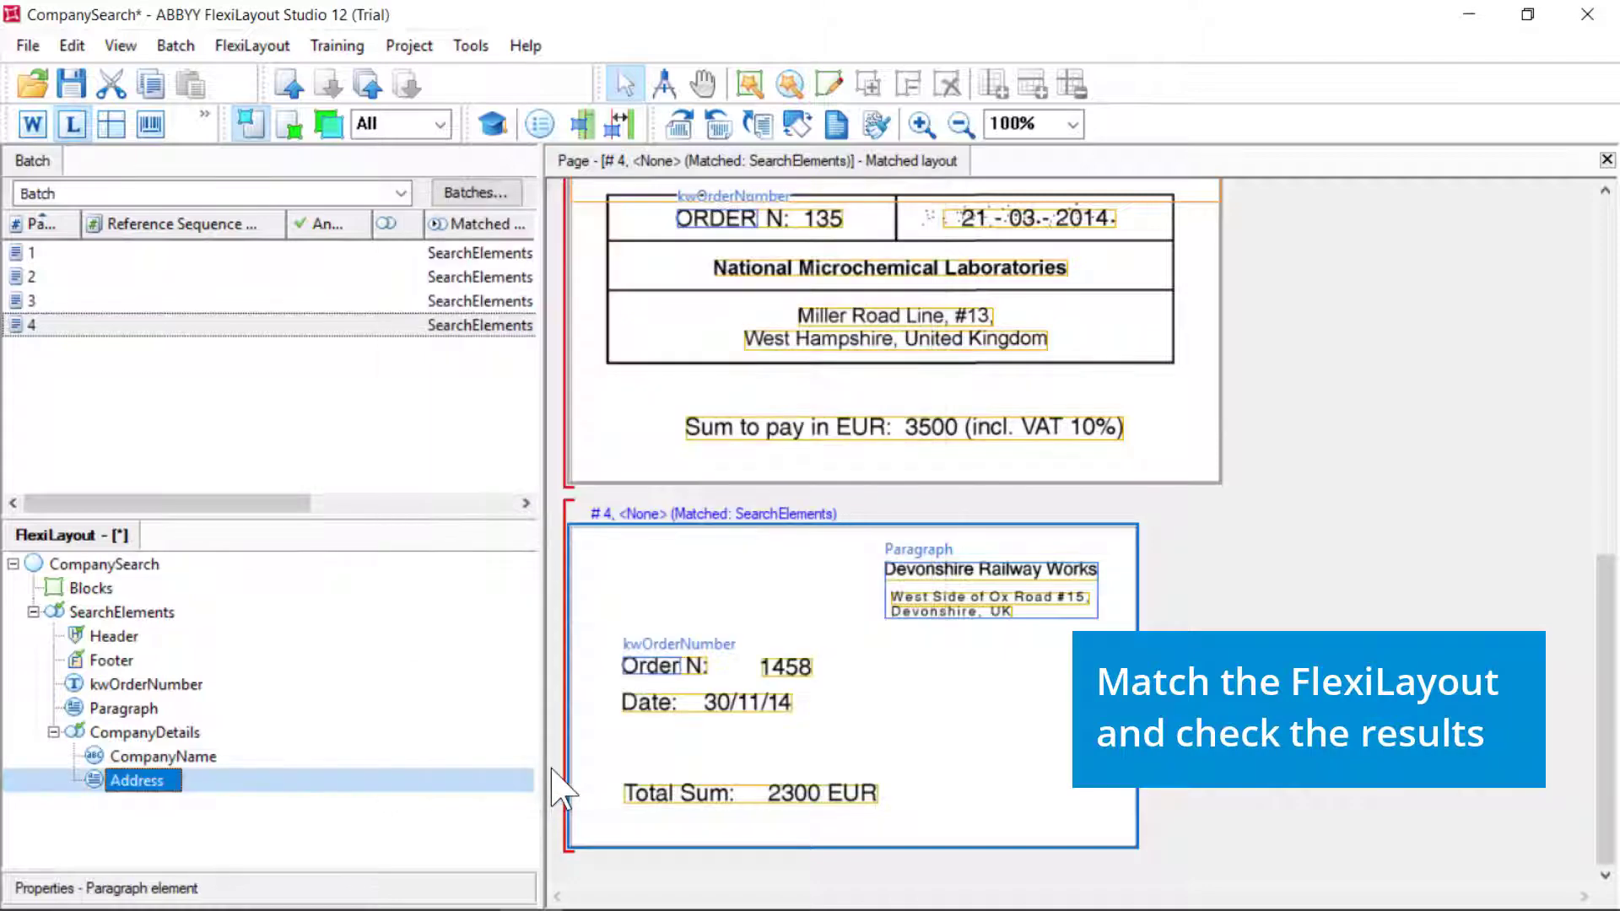
# Match page 1 and inspect its CompanyDetails and Address hypotheses
pyautogui.click(95, 252)
pyautogui.rightClick(95, 252)
pyautogui.click(178, 192)
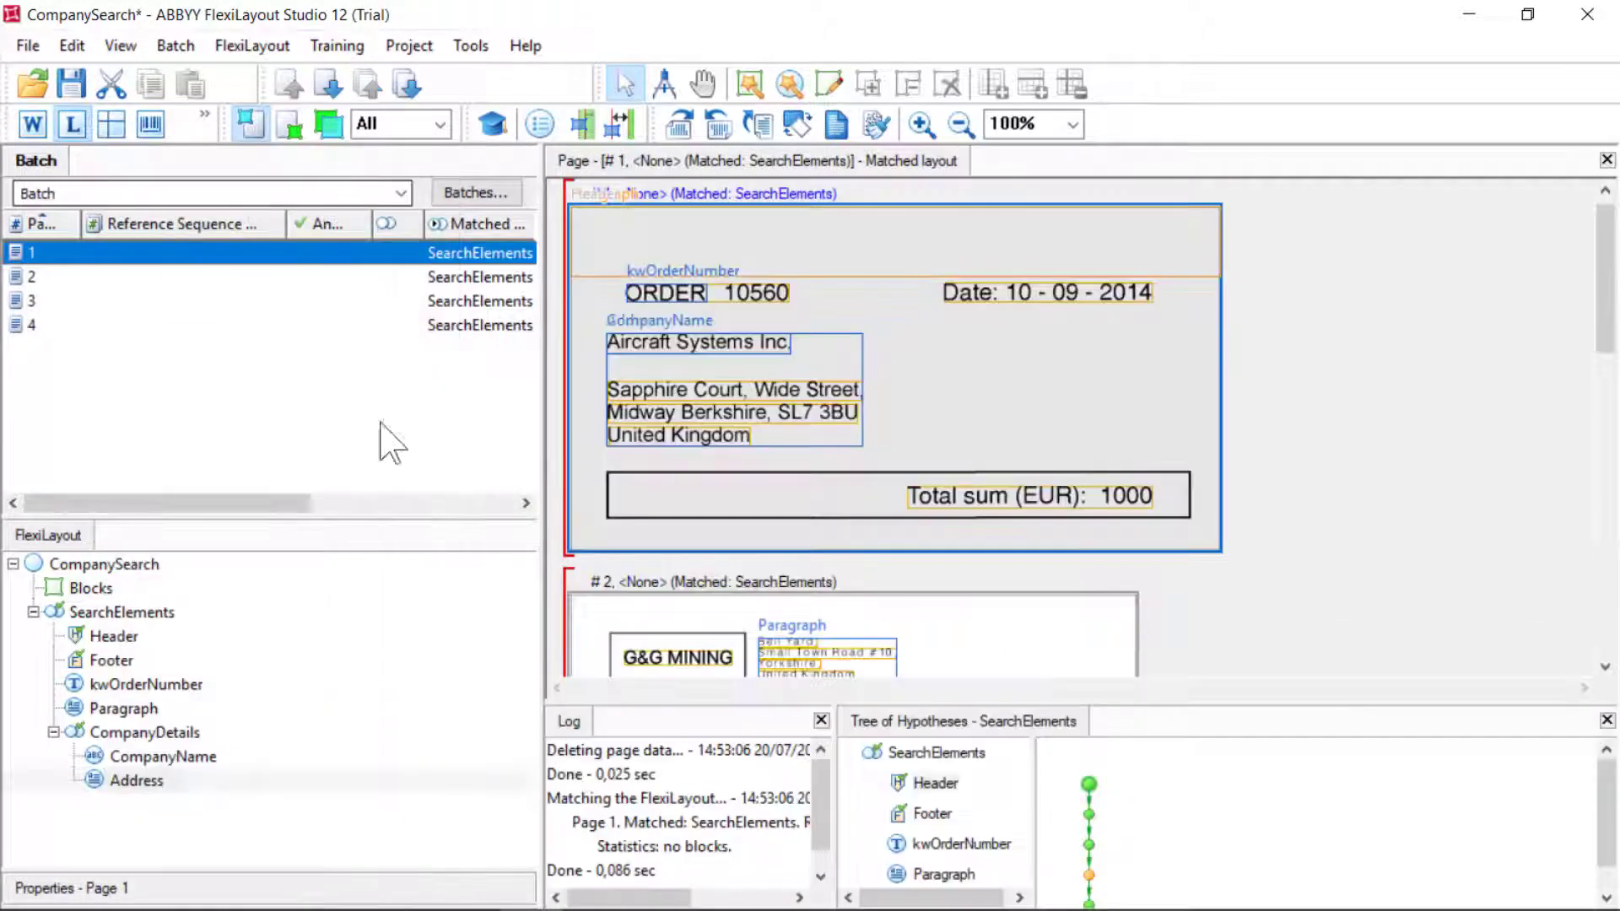
pyautogui.scroll(-1, 959, 811)
pyautogui.click(931, 873)
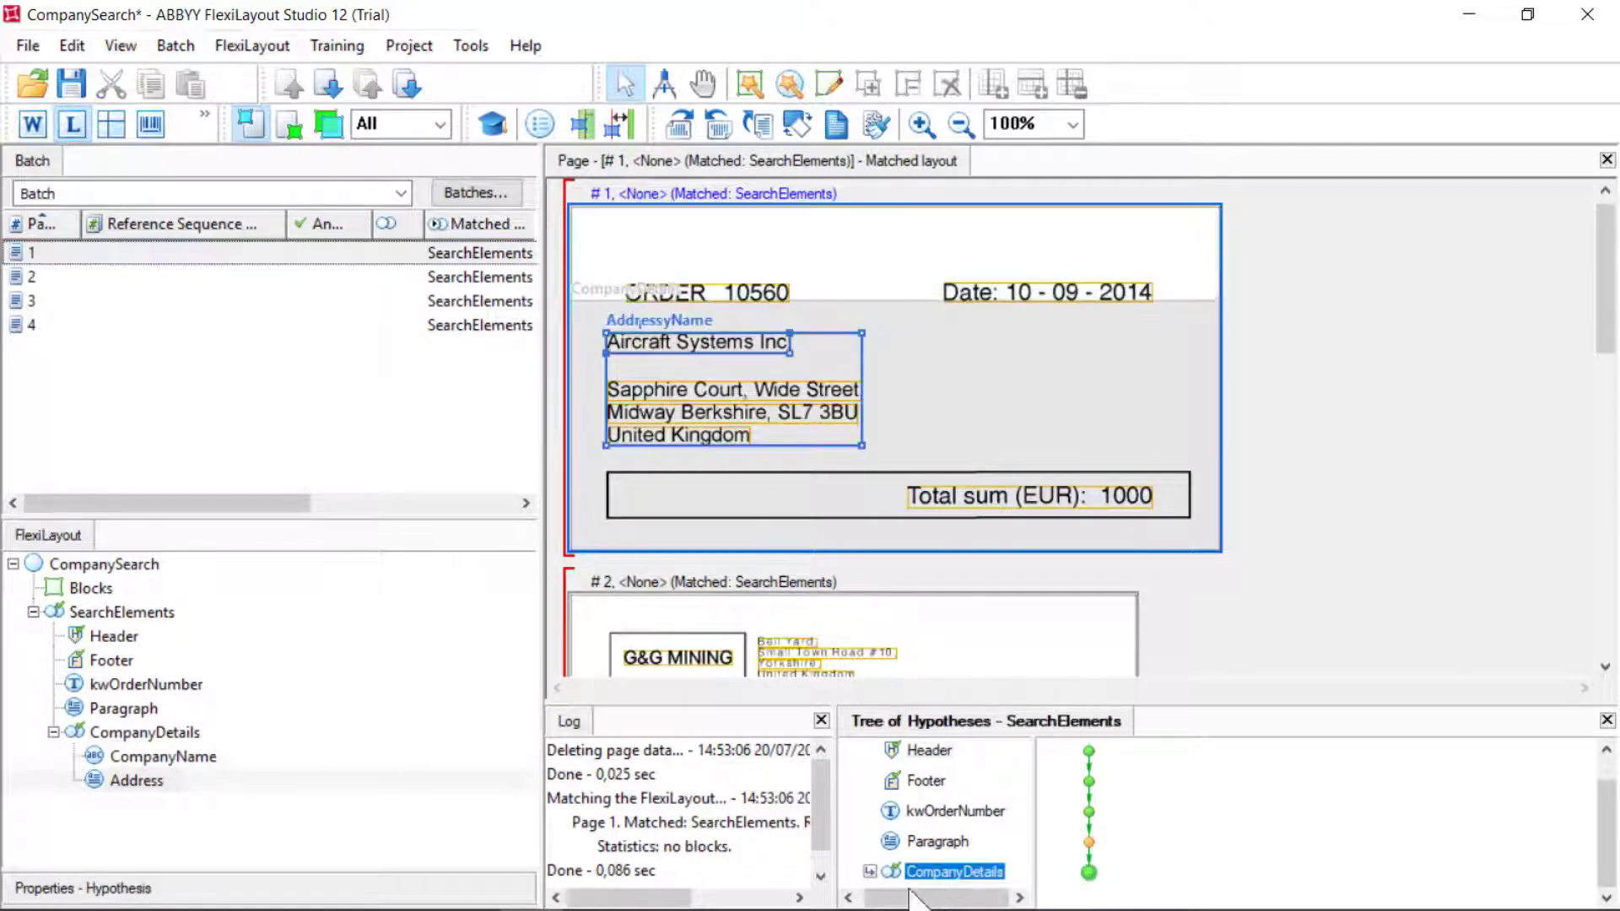
pyautogui.click(868, 871)
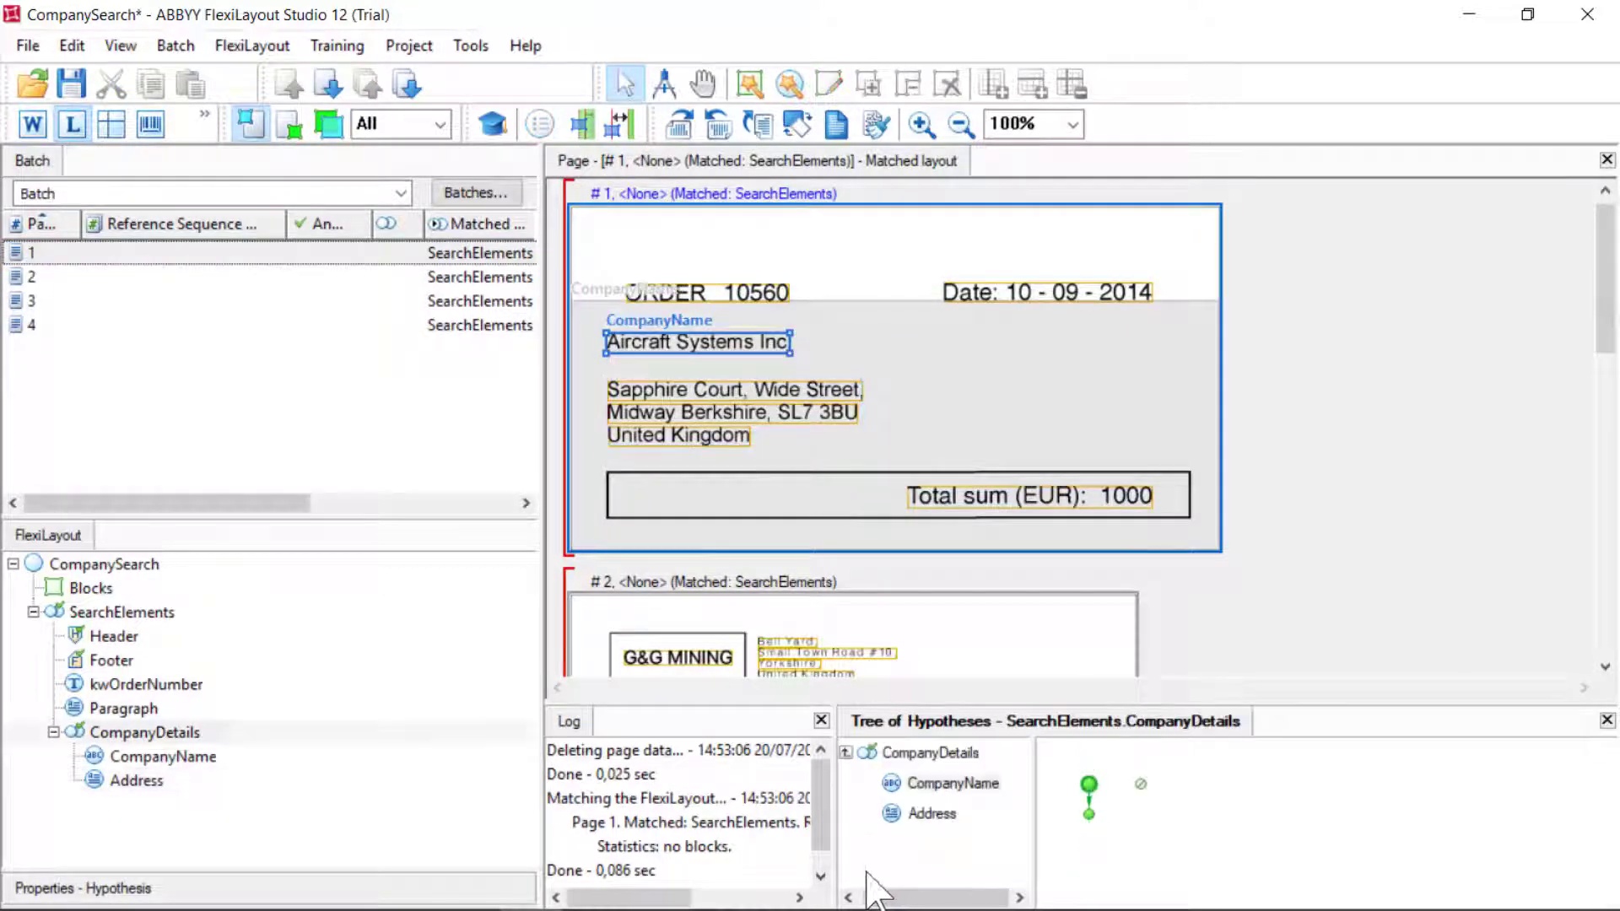
pyautogui.click(930, 814)
# Match page 2 and inspect its Paragraph, CompanyDetails and Address hypotheses
pyautogui.rightClick(76, 279)
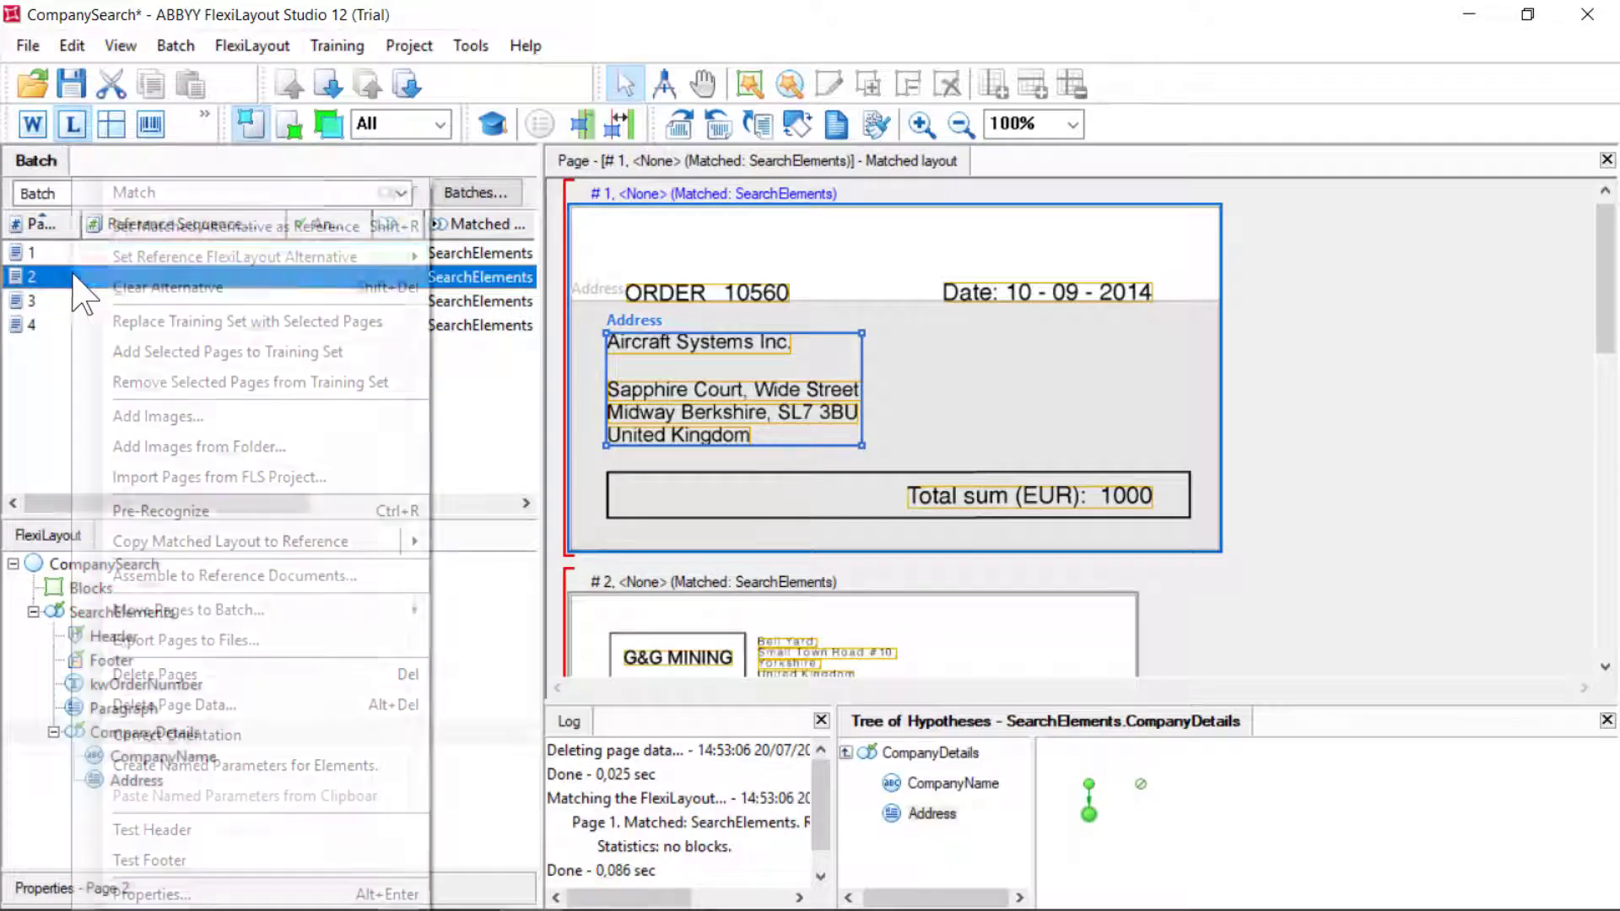
pyautogui.click(119, 194)
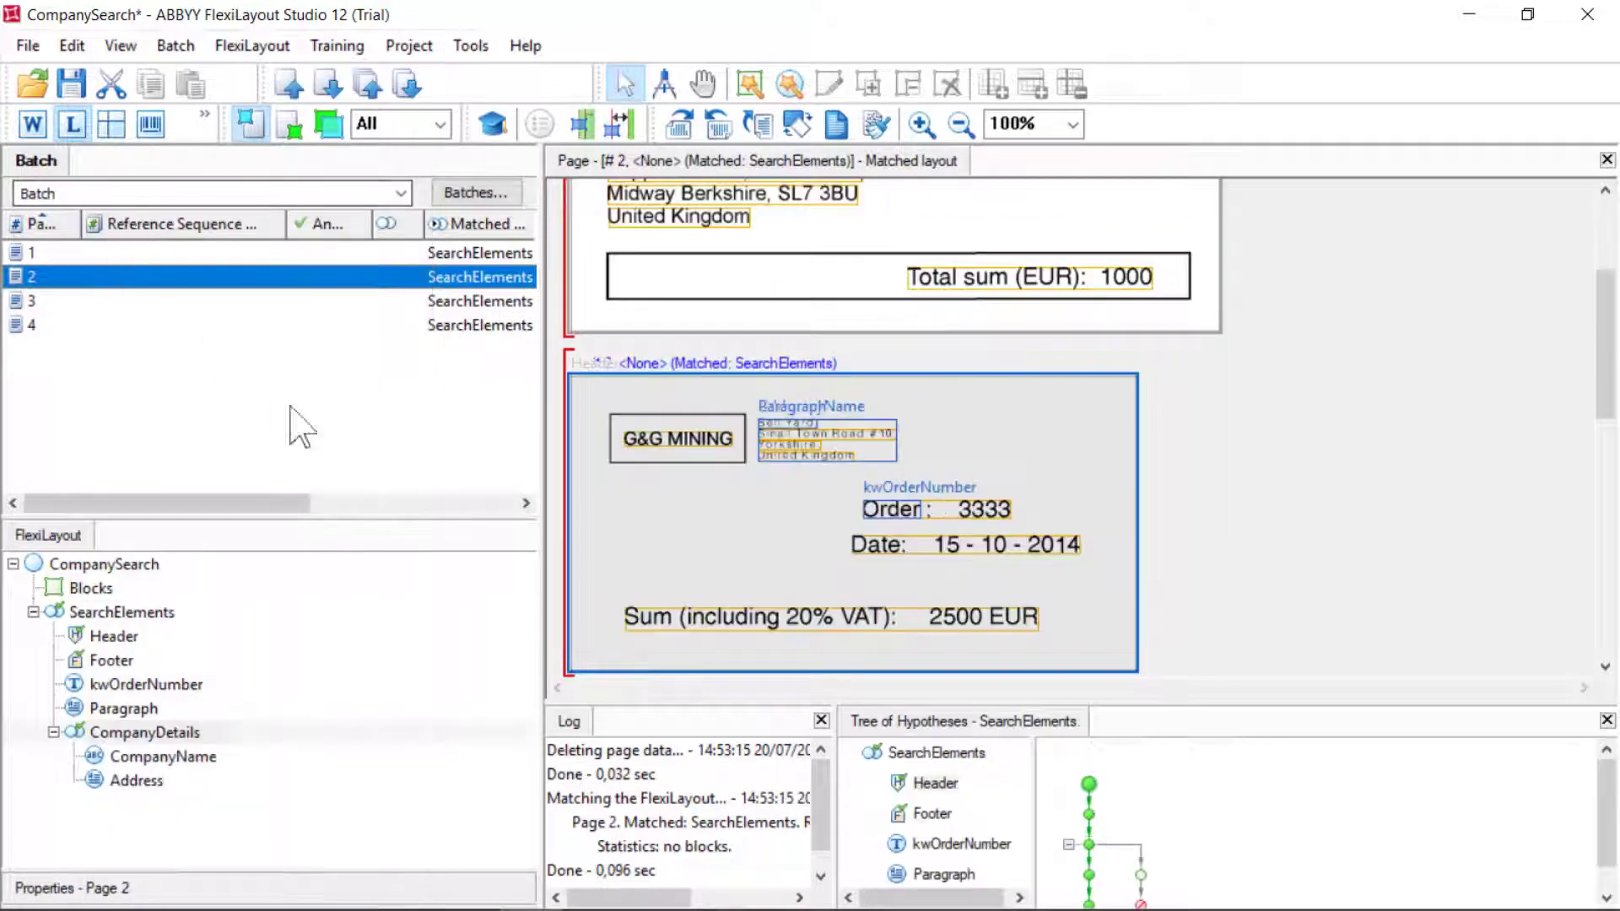
pyautogui.scroll(-1, 877, 882)
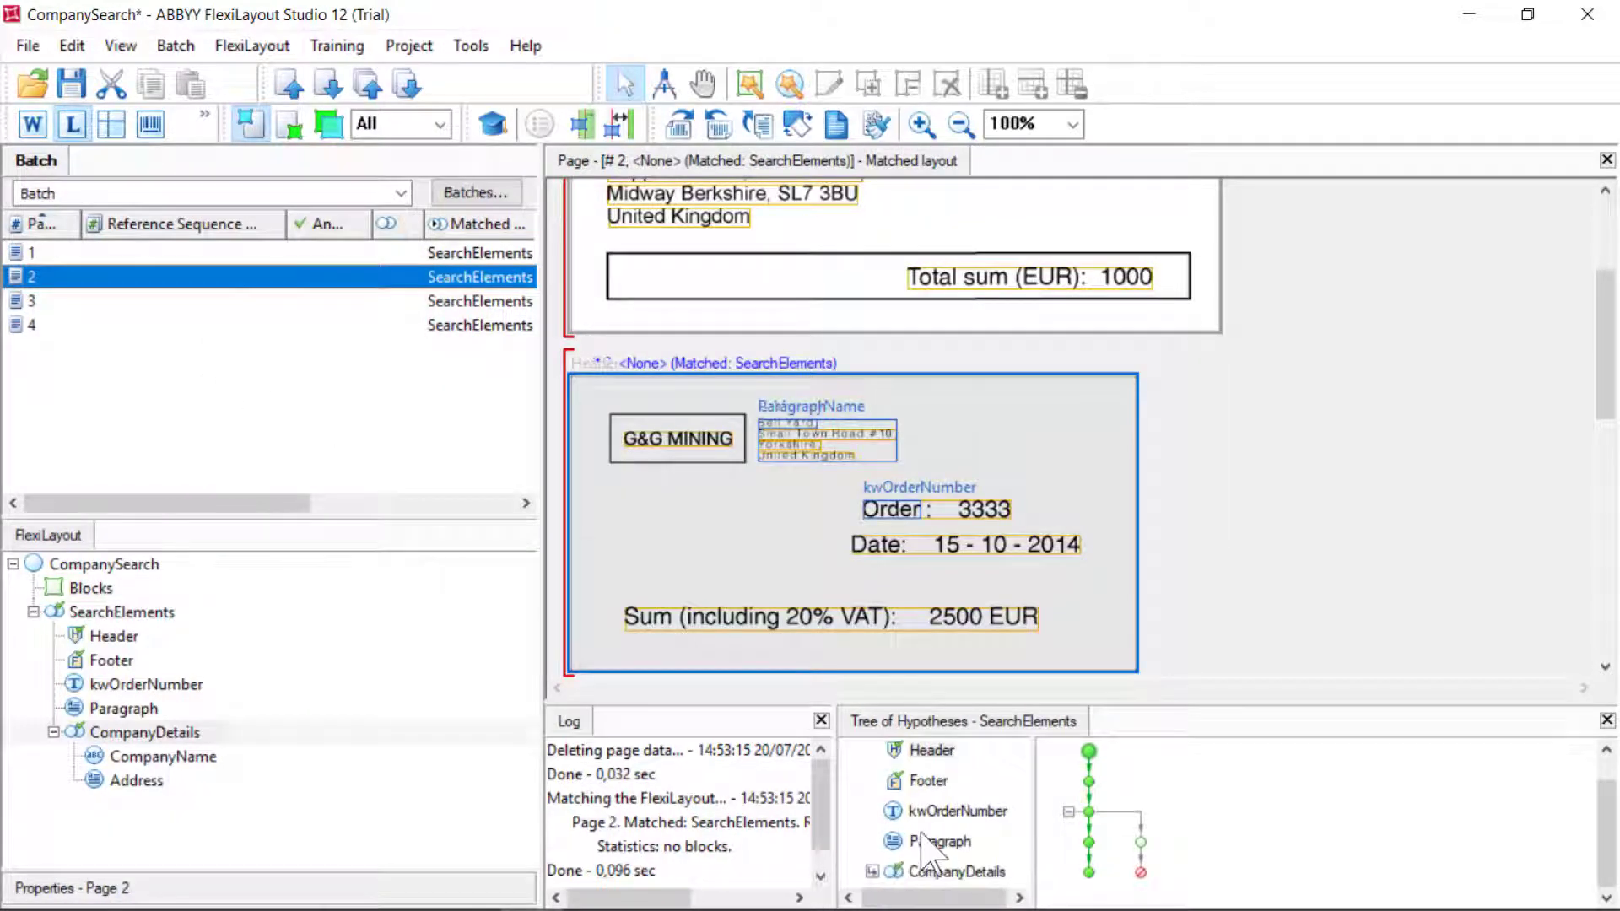
pyautogui.click(935, 841)
pyautogui.click(936, 872)
pyautogui.click(869, 871)
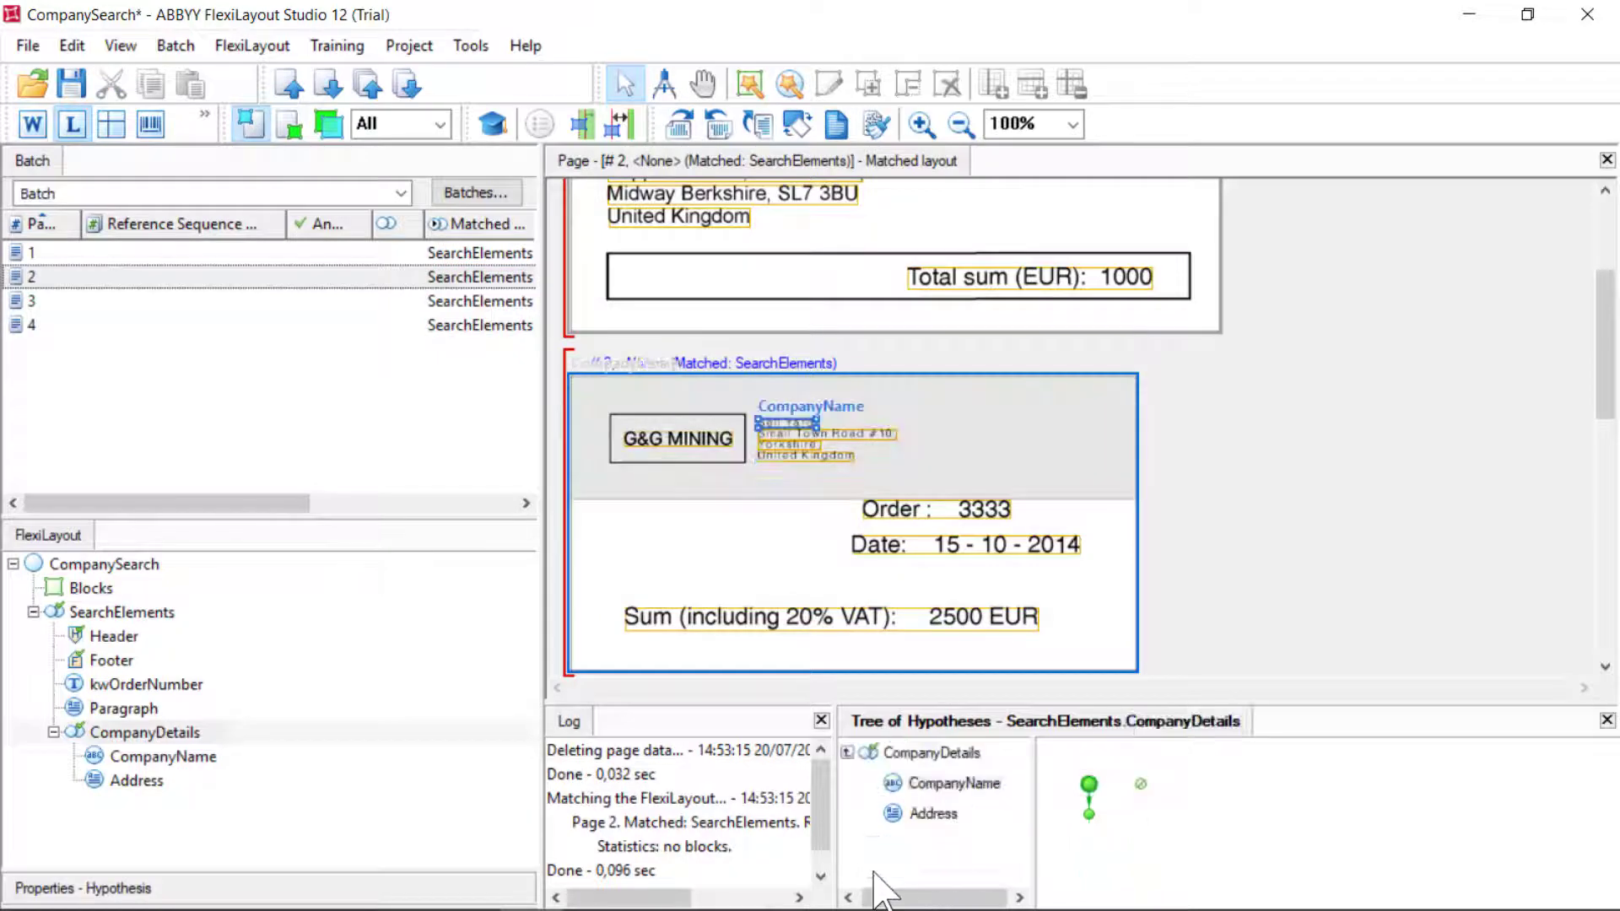
pyautogui.click(933, 814)
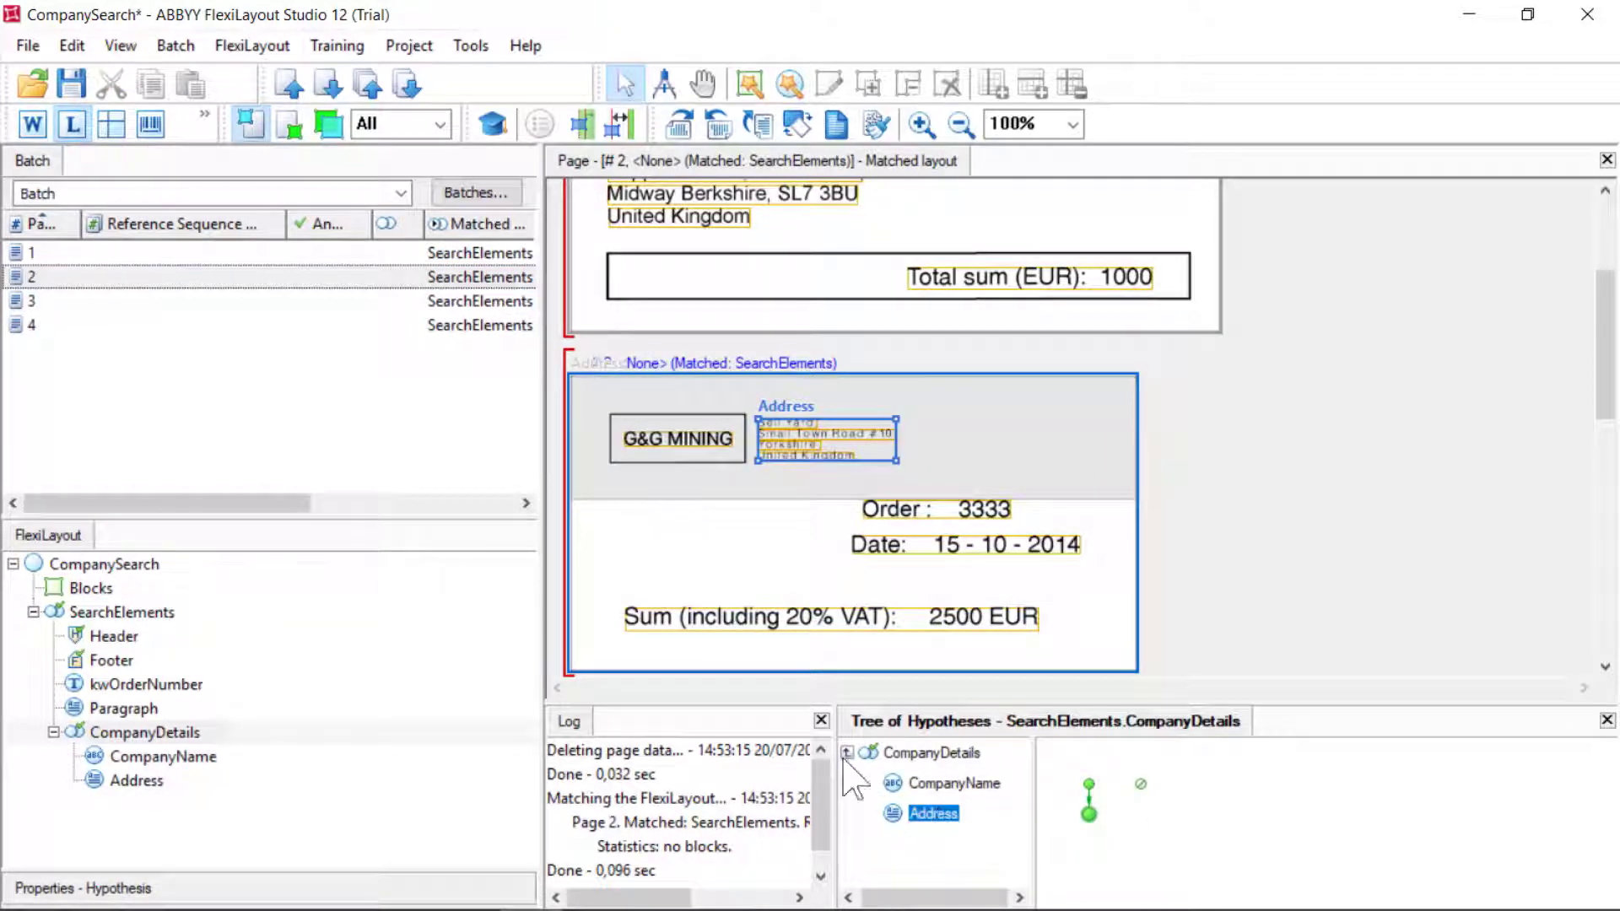
# Match page 3 and inspect its CompanyDetails and Address hypotheses
pyautogui.click(82, 298)
pyautogui.rightClick(82, 298)
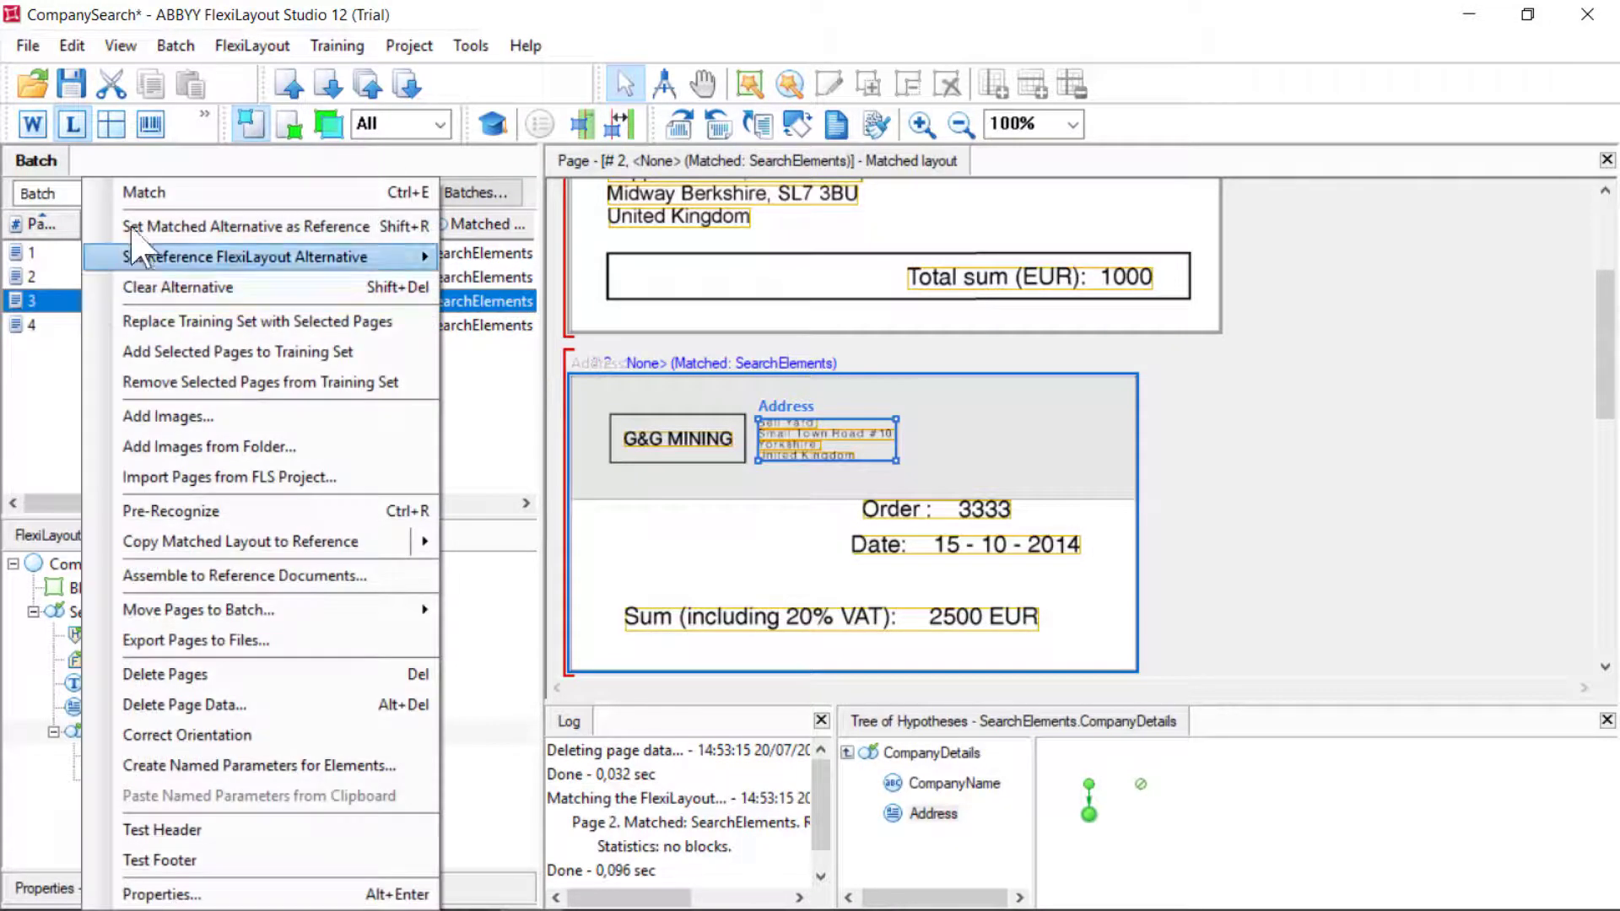
pyautogui.click(140, 193)
pyautogui.scroll(-1, 913, 844)
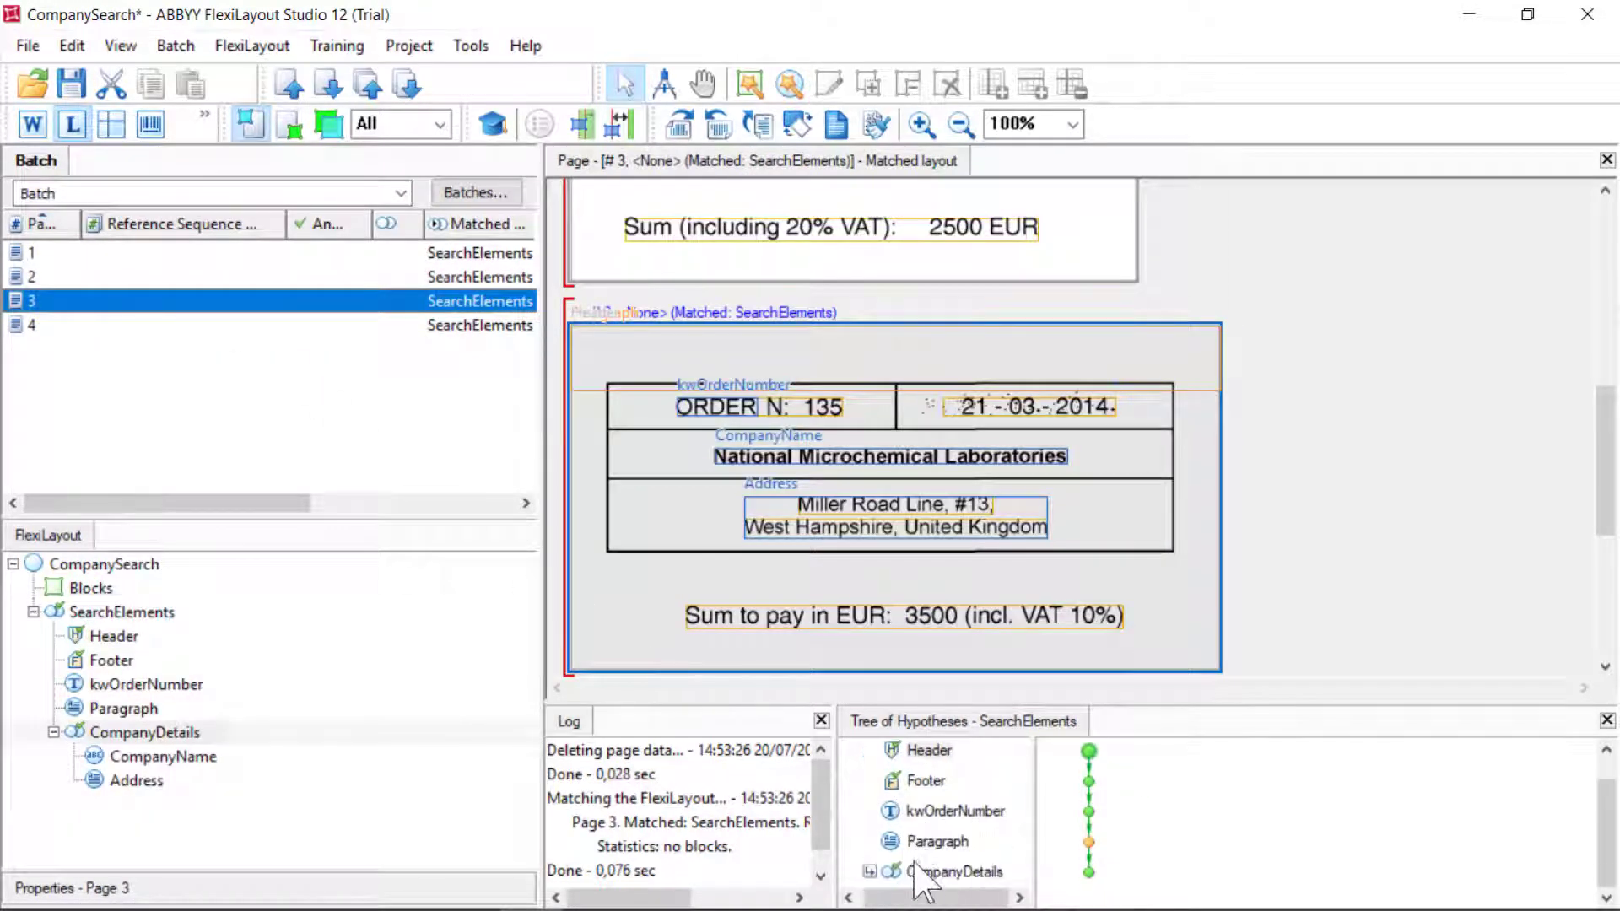
pyautogui.click(927, 872)
pyautogui.click(869, 871)
pyautogui.click(933, 813)
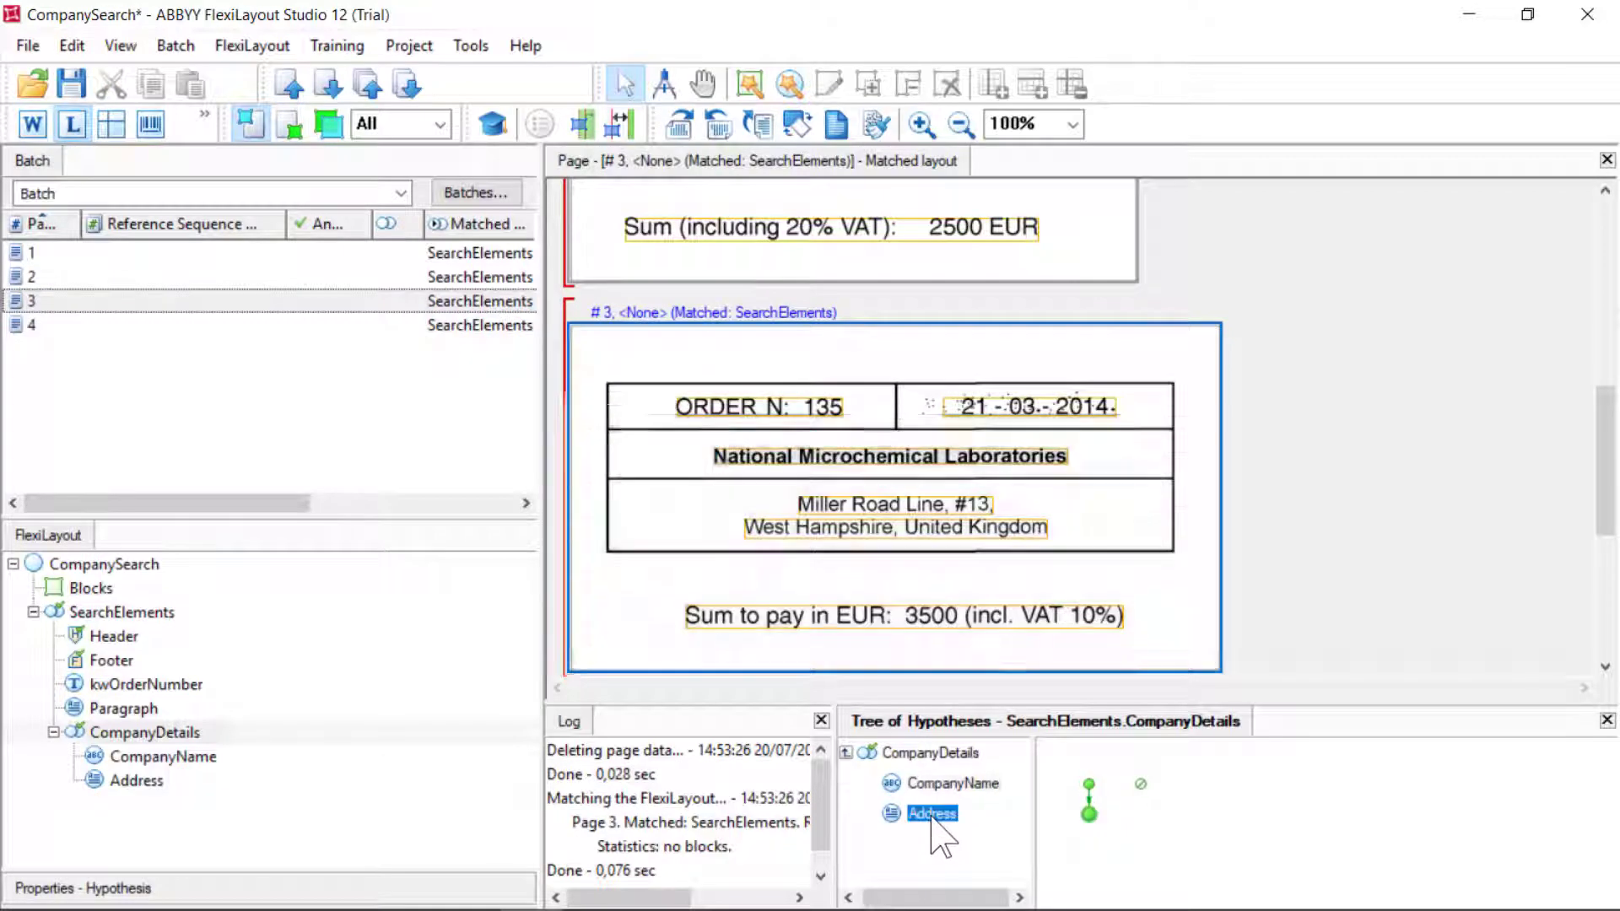
# Match page 4 and expand its CompanyDetails hypotheses
pyautogui.click(38, 324)
pyautogui.rightClick(38, 324)
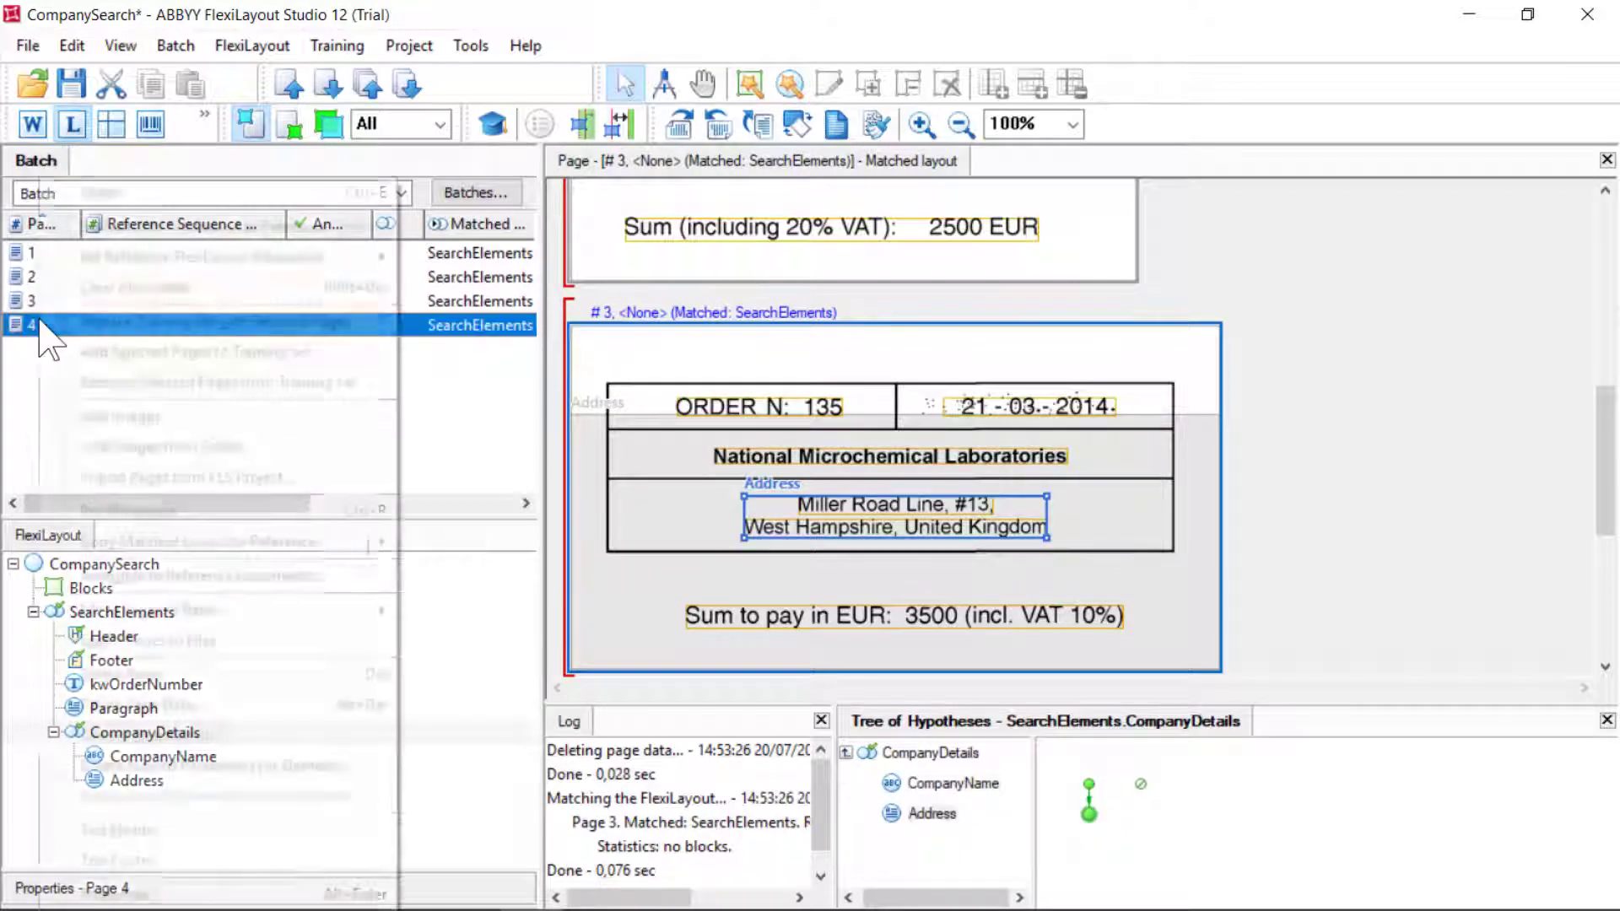
pyautogui.click(106, 191)
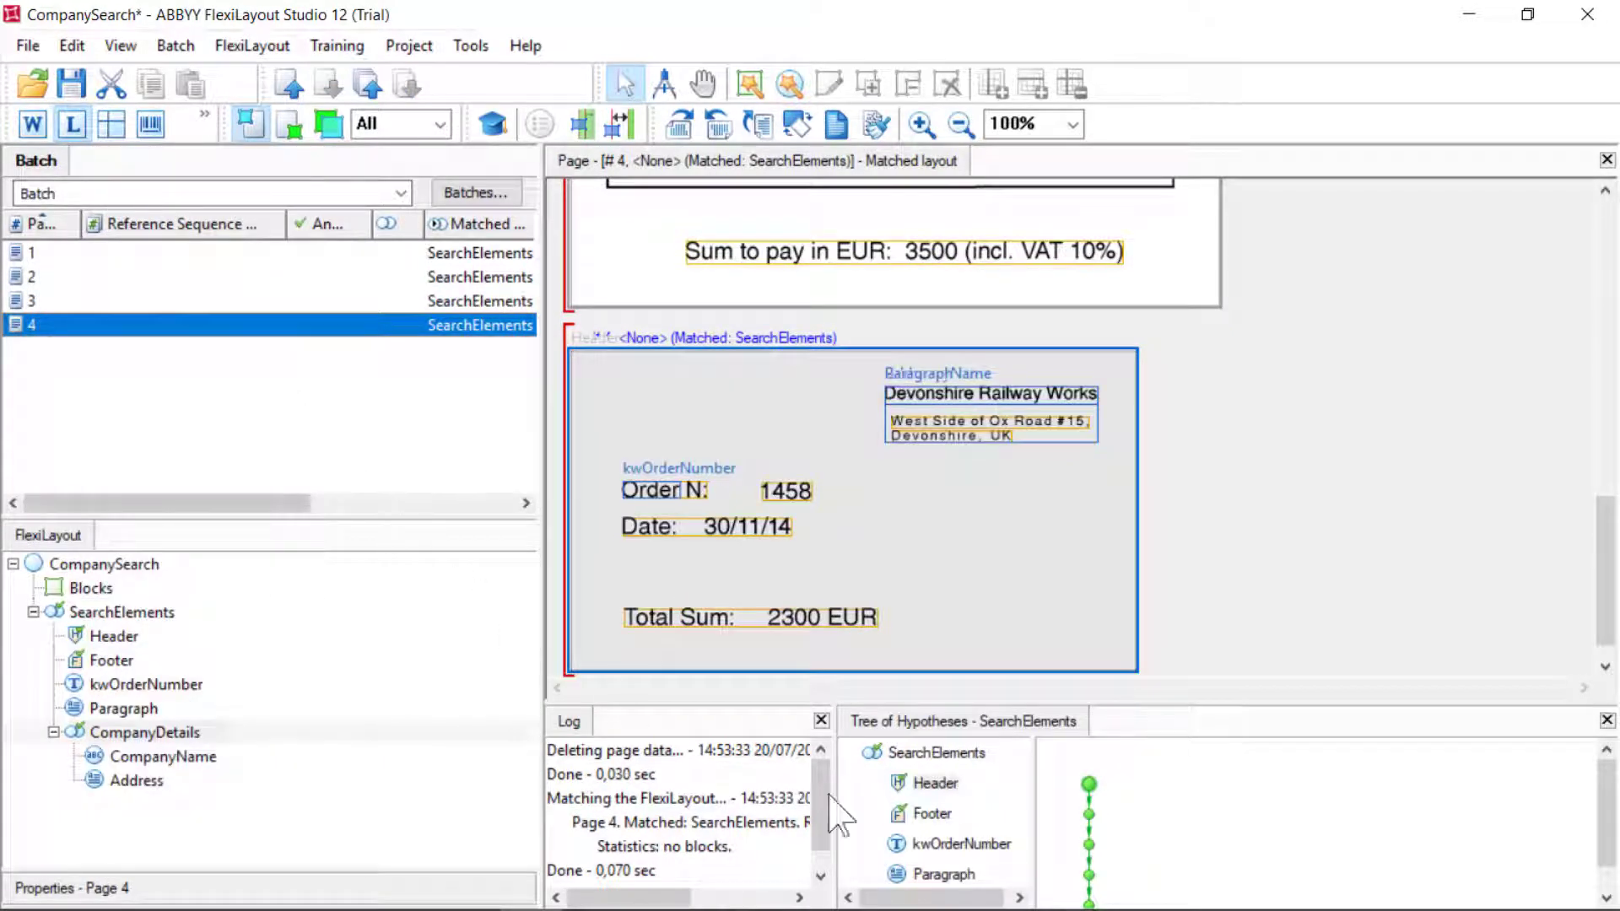
pyautogui.scroll(-1, 908, 820)
pyautogui.click(914, 873)
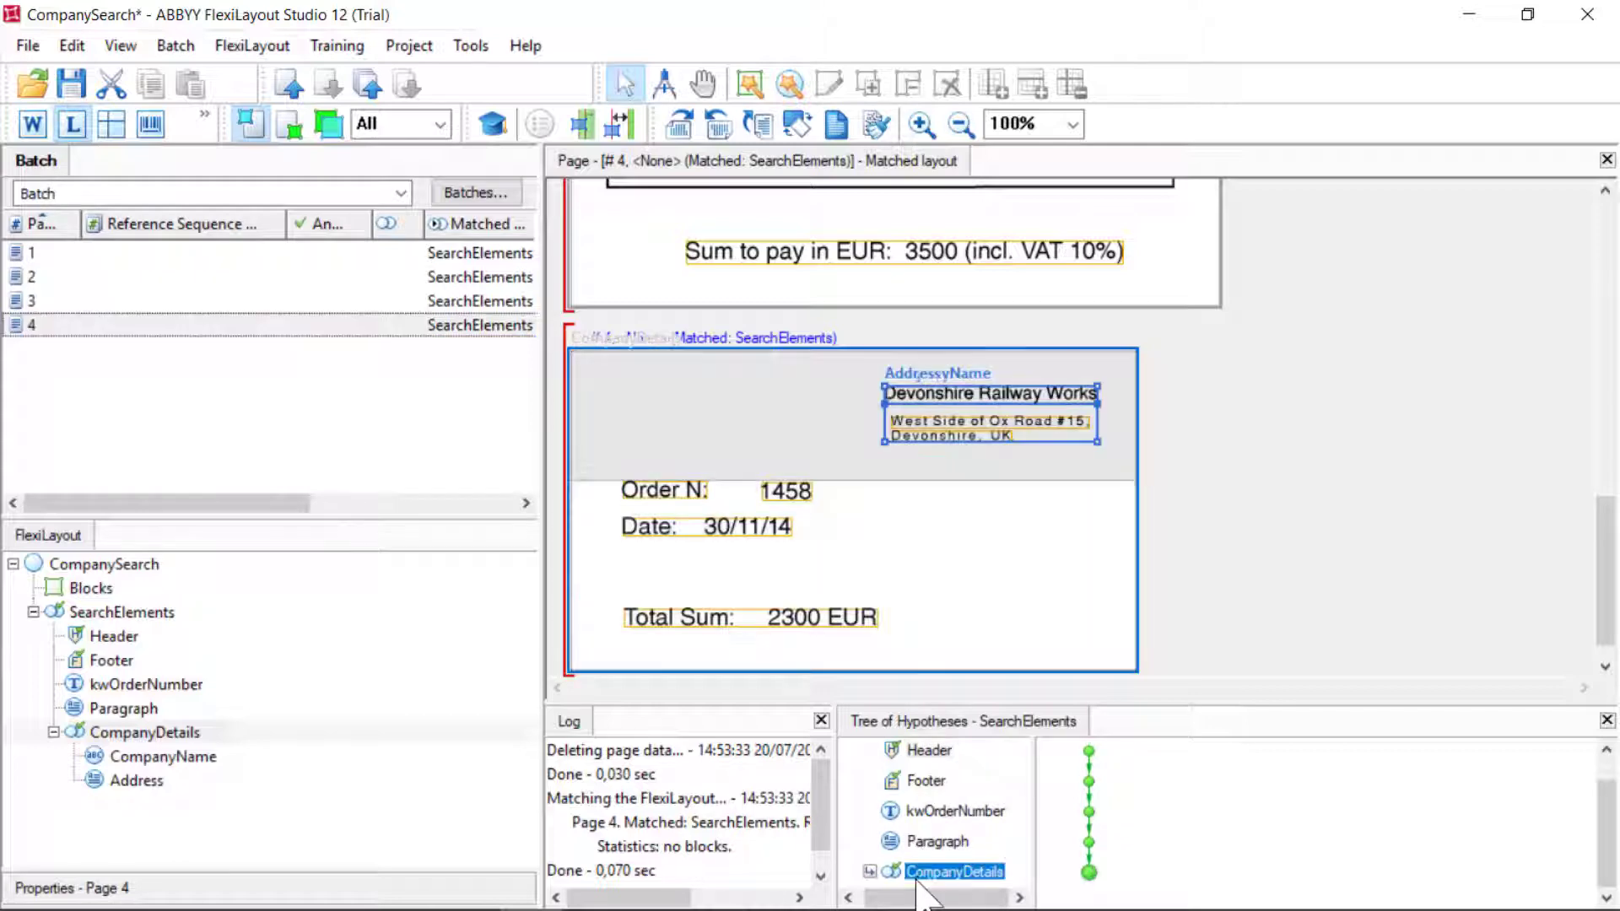
pyautogui.click(869, 874)
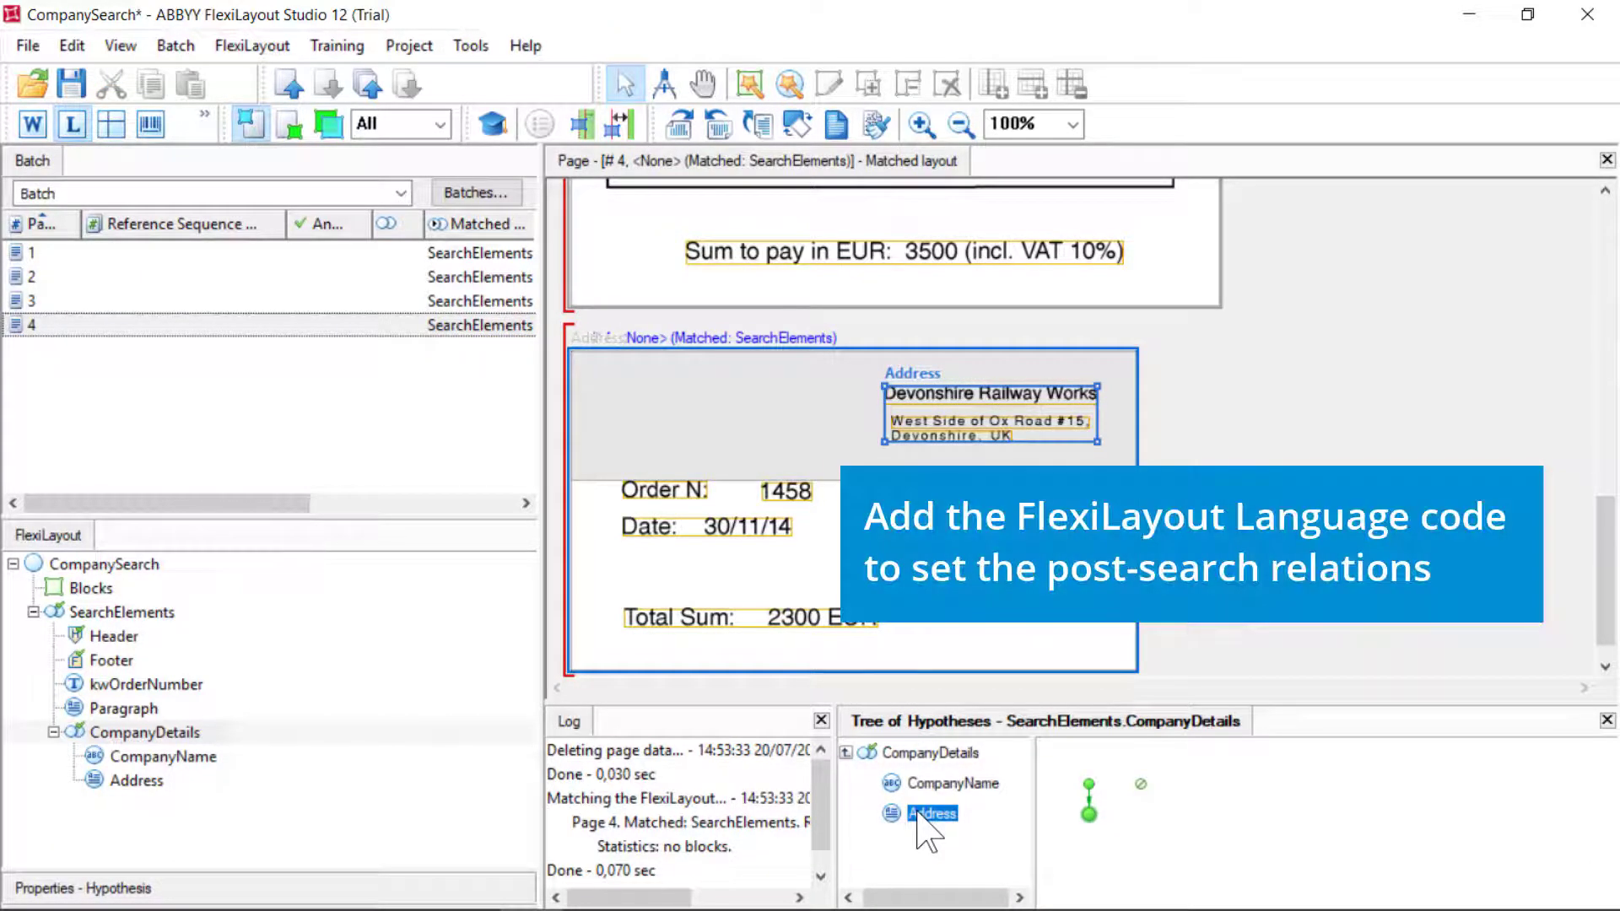
# Paste FuzzyQuality post-search relations for top-left position and small height into CompanyName, then check and apply
pyautogui.rightClick(187, 756)
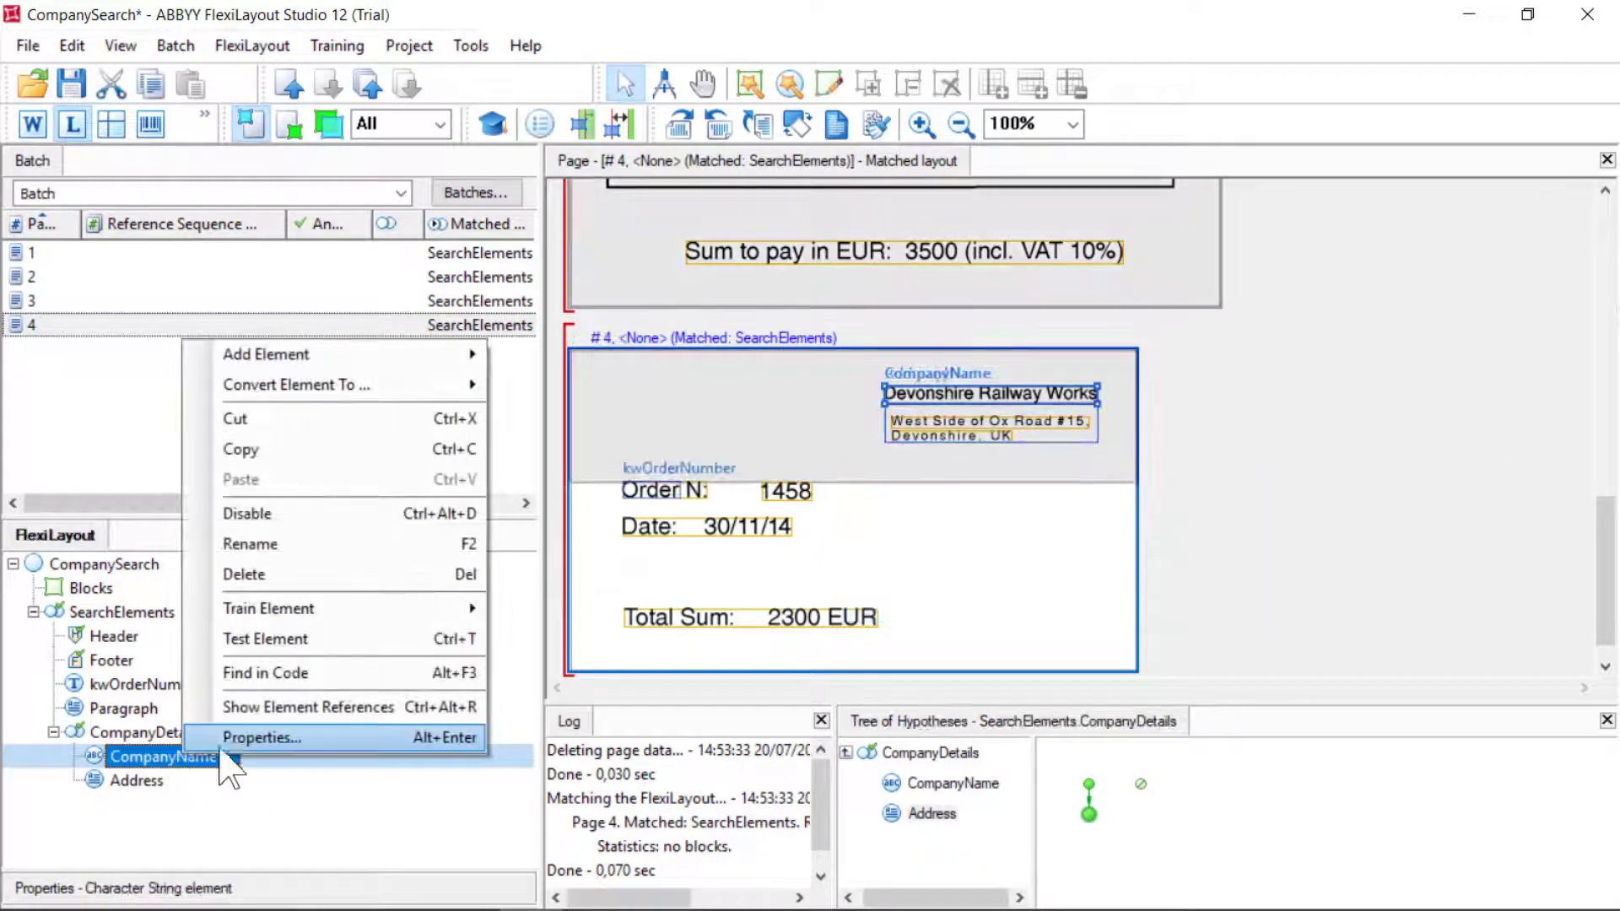
pyautogui.click(228, 739)
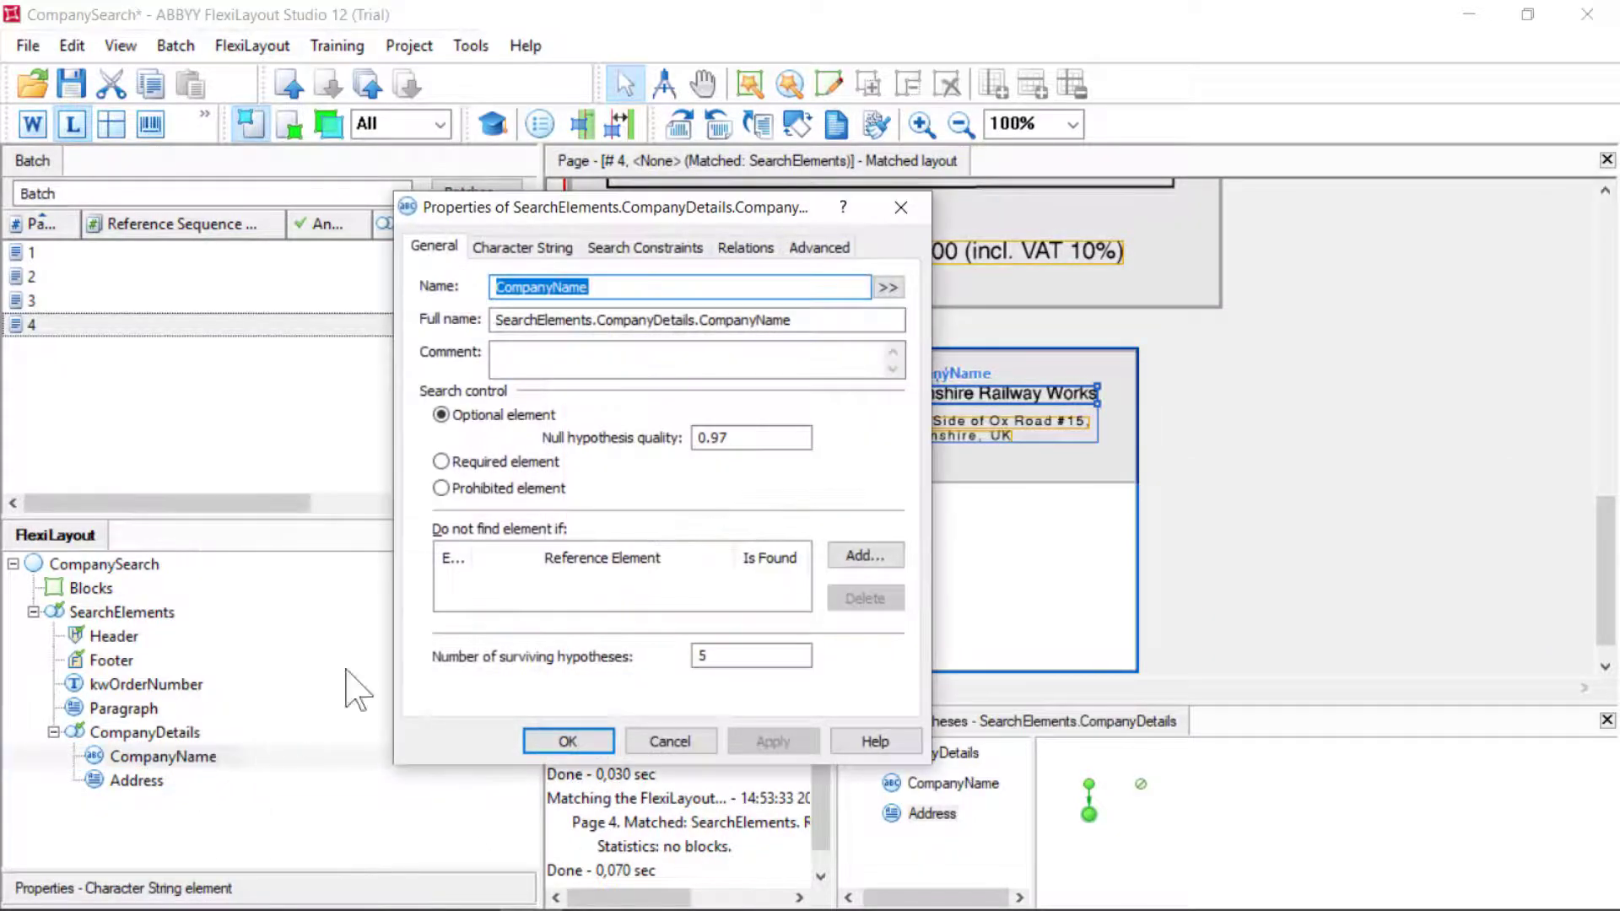
pyautogui.click(818, 247)
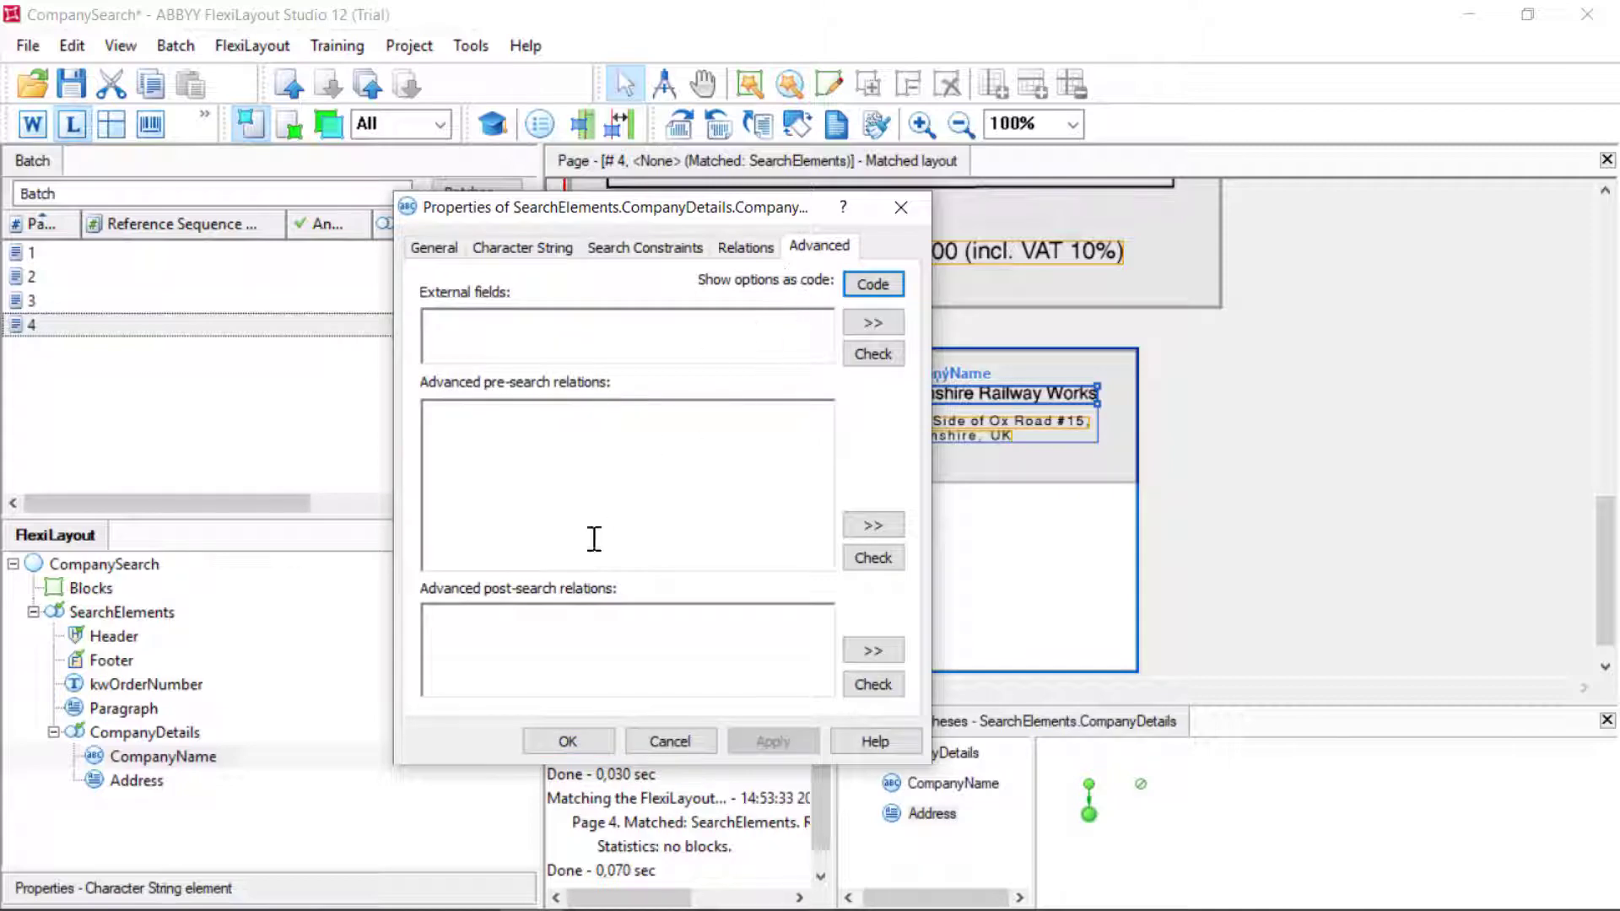
pyautogui.click(530, 625)
pyautogui.hotkey('ctrl', 'v')
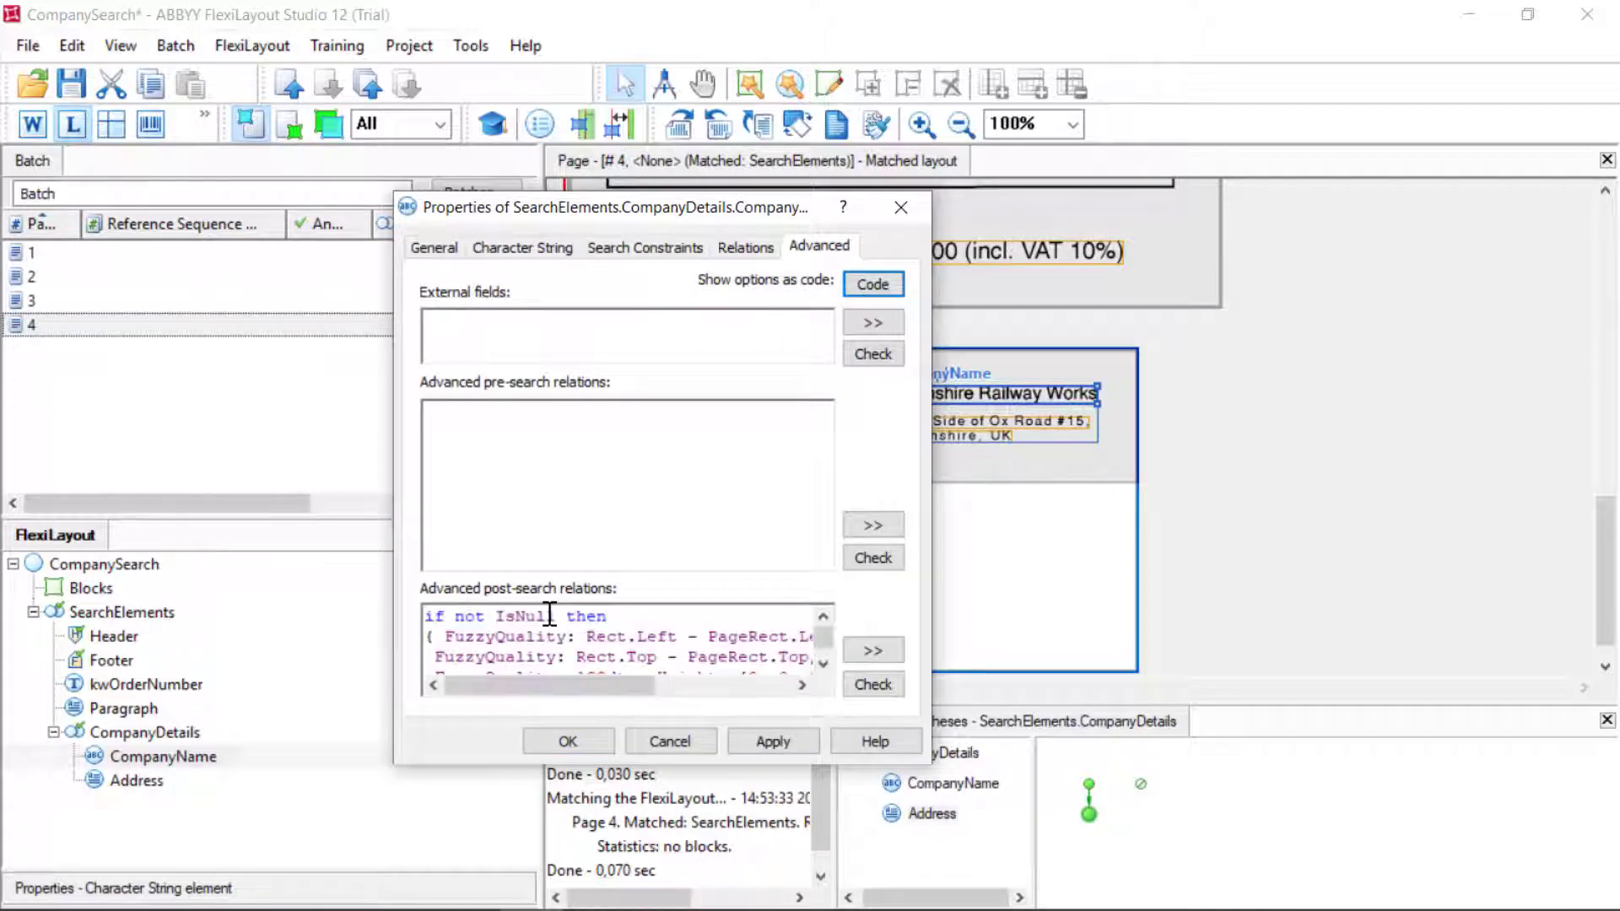
pyautogui.click(873, 684)
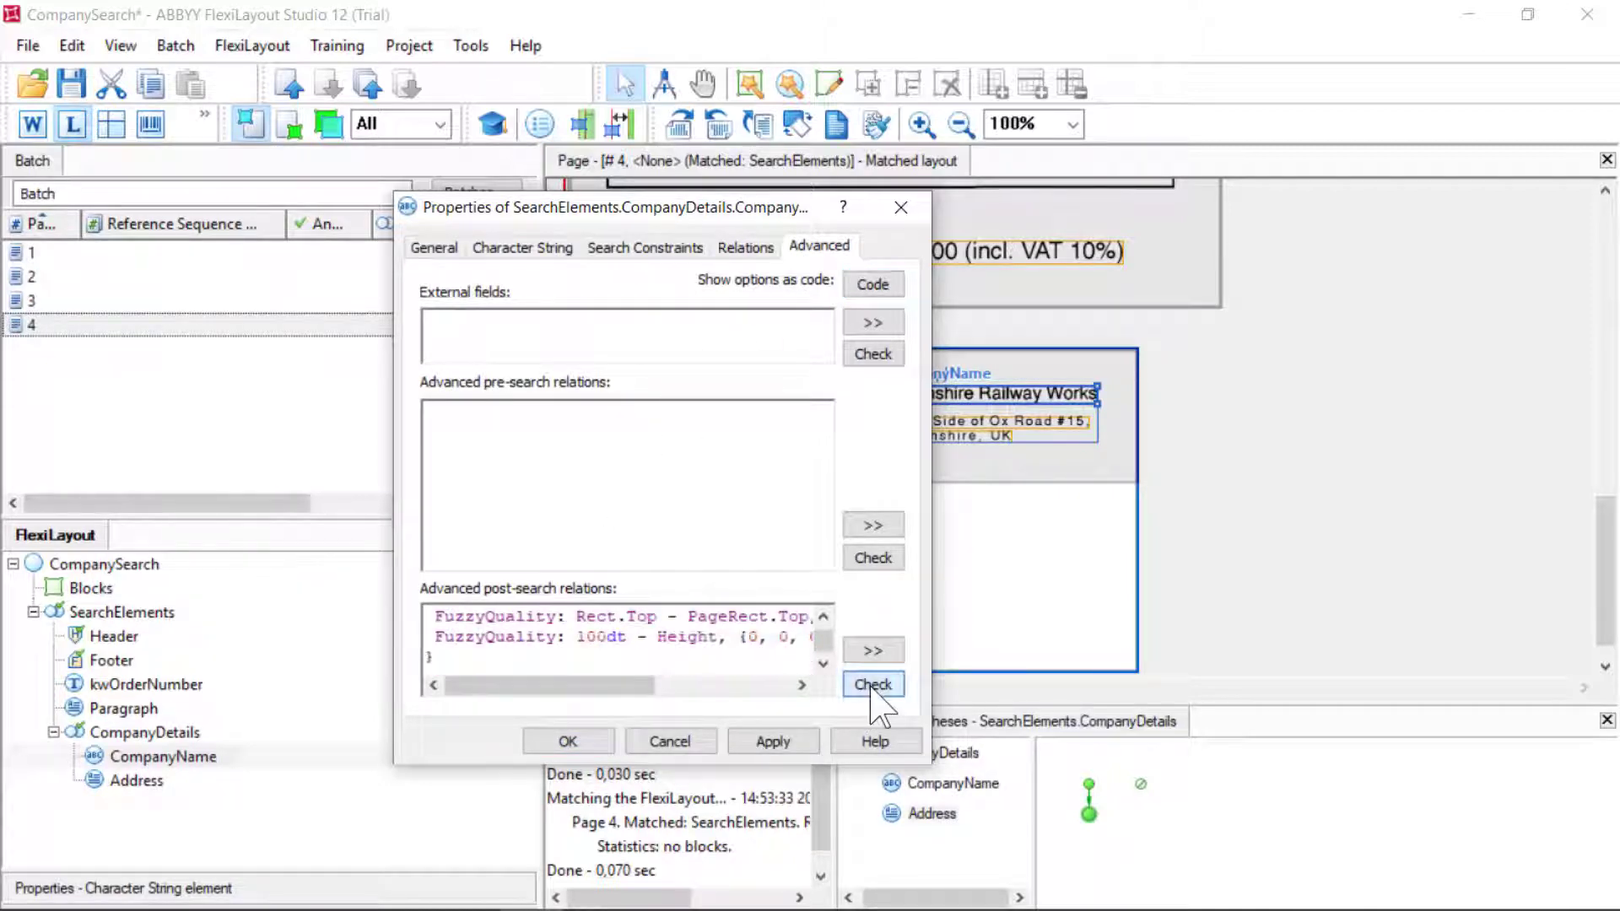
pyautogui.click(794, 743)
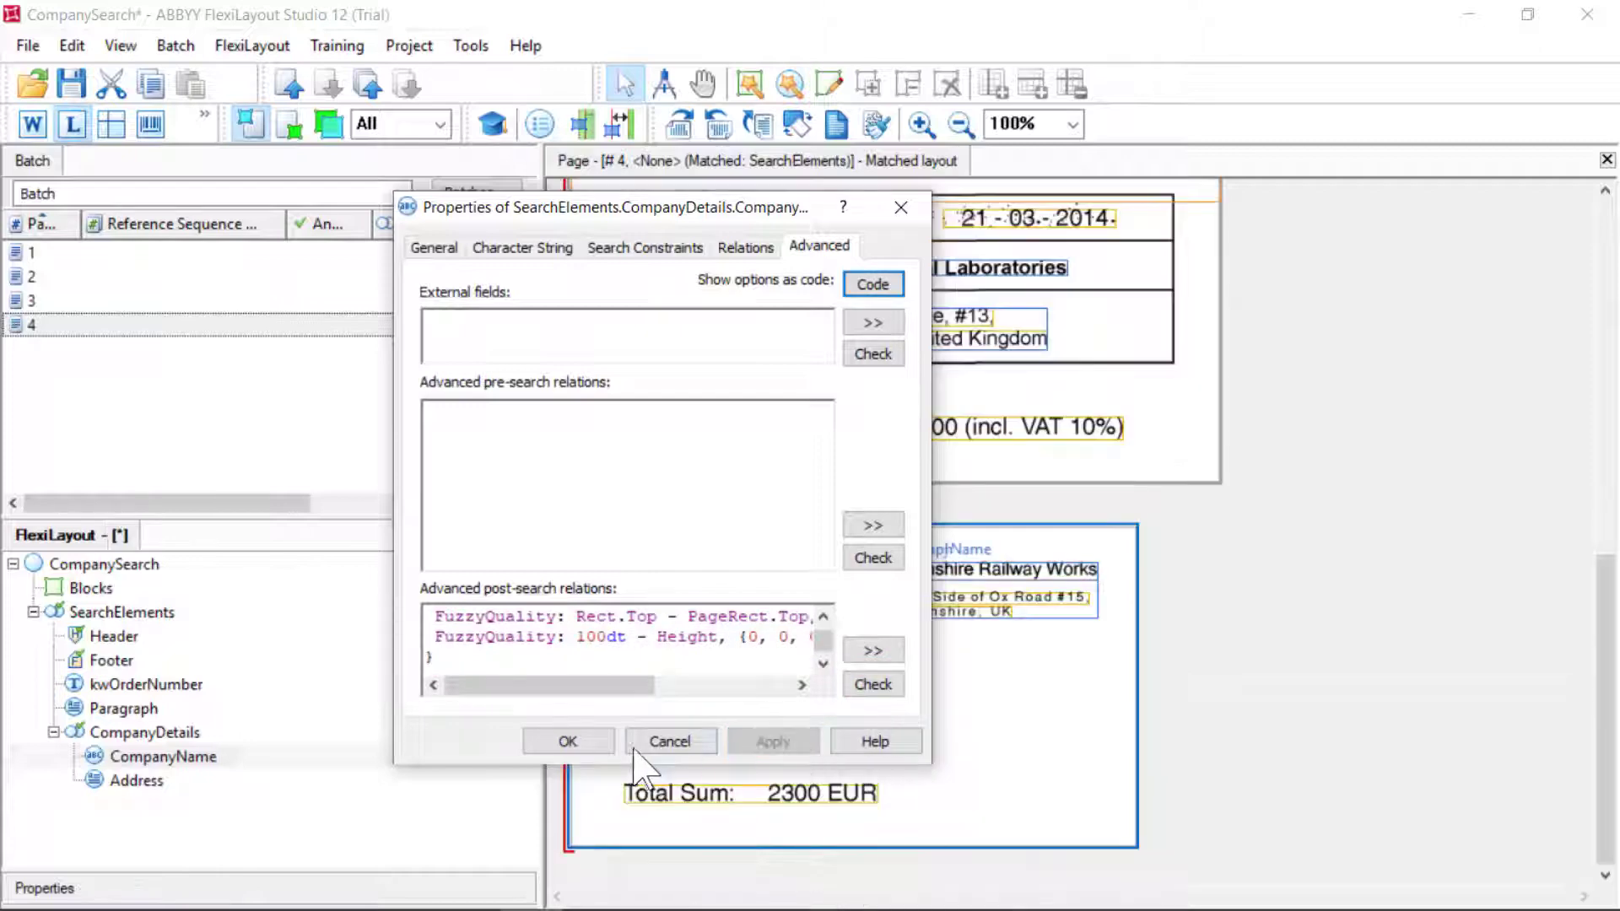
pyautogui.click(567, 741)
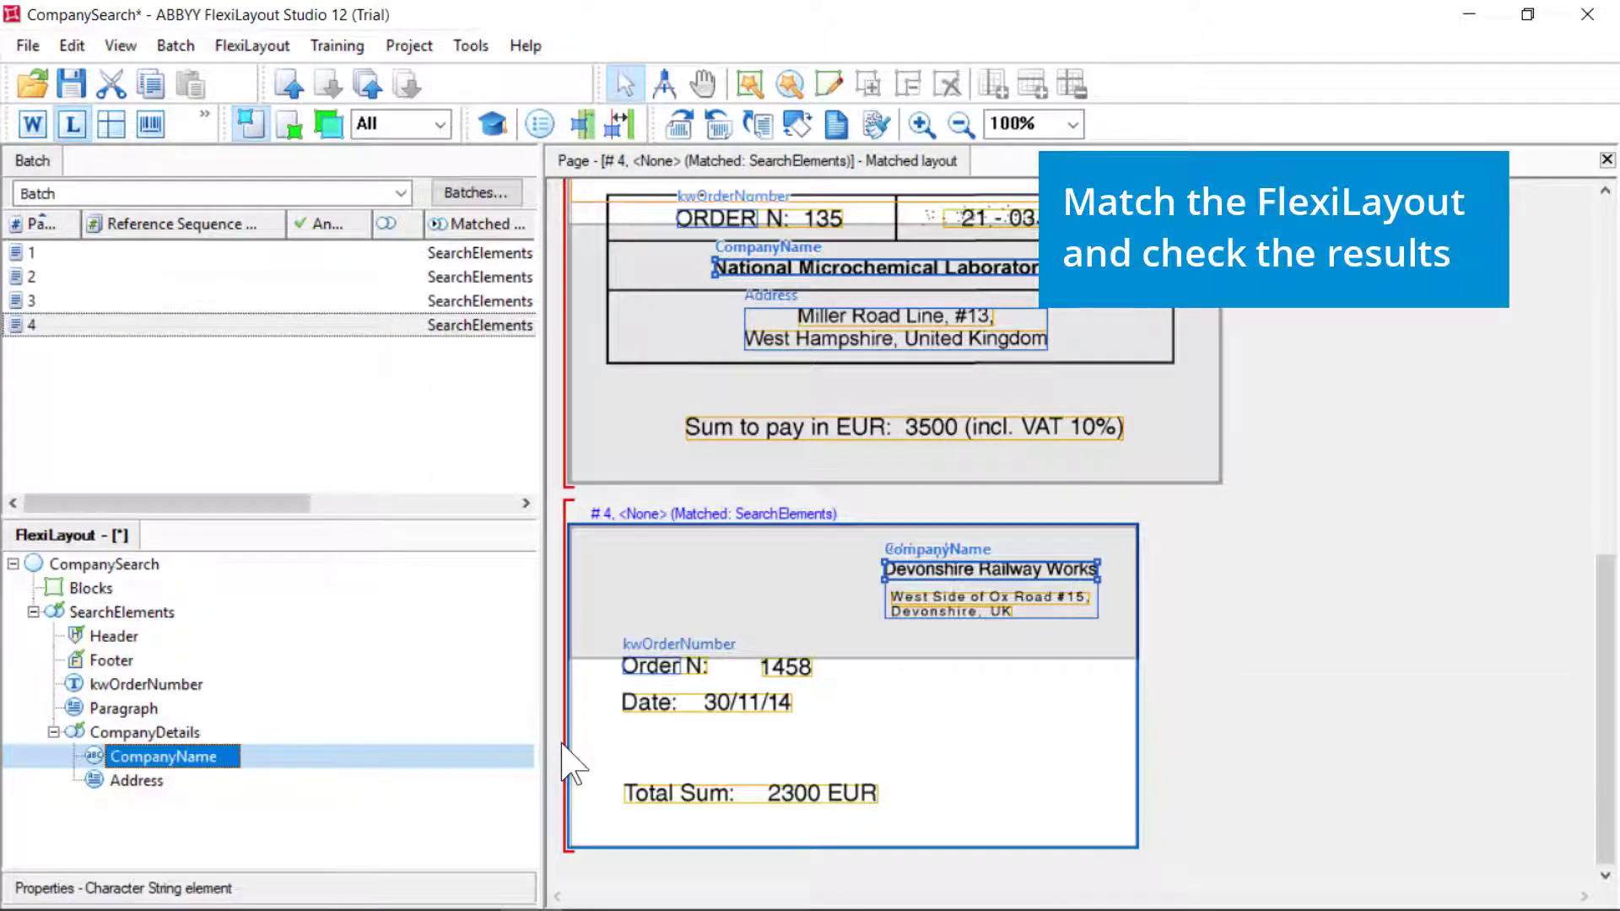
# Re-match page 1 and step through its CompanyDetails, CompanyName and Address hypotheses
pyautogui.click(63, 253)
pyautogui.rightClick(59, 253)
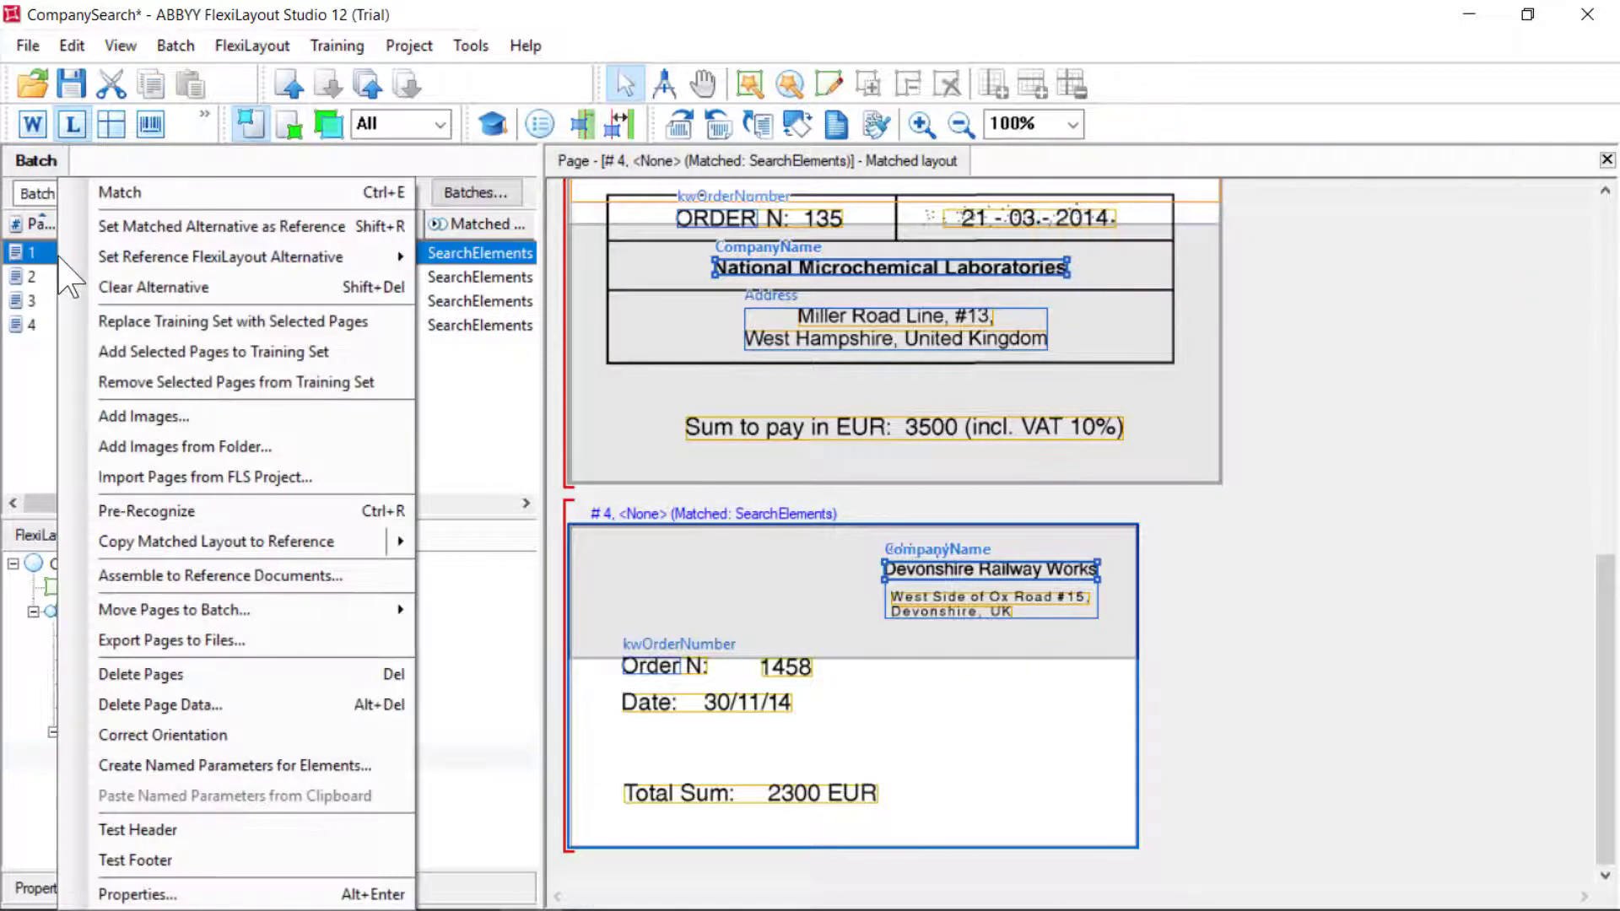
pyautogui.click(148, 196)
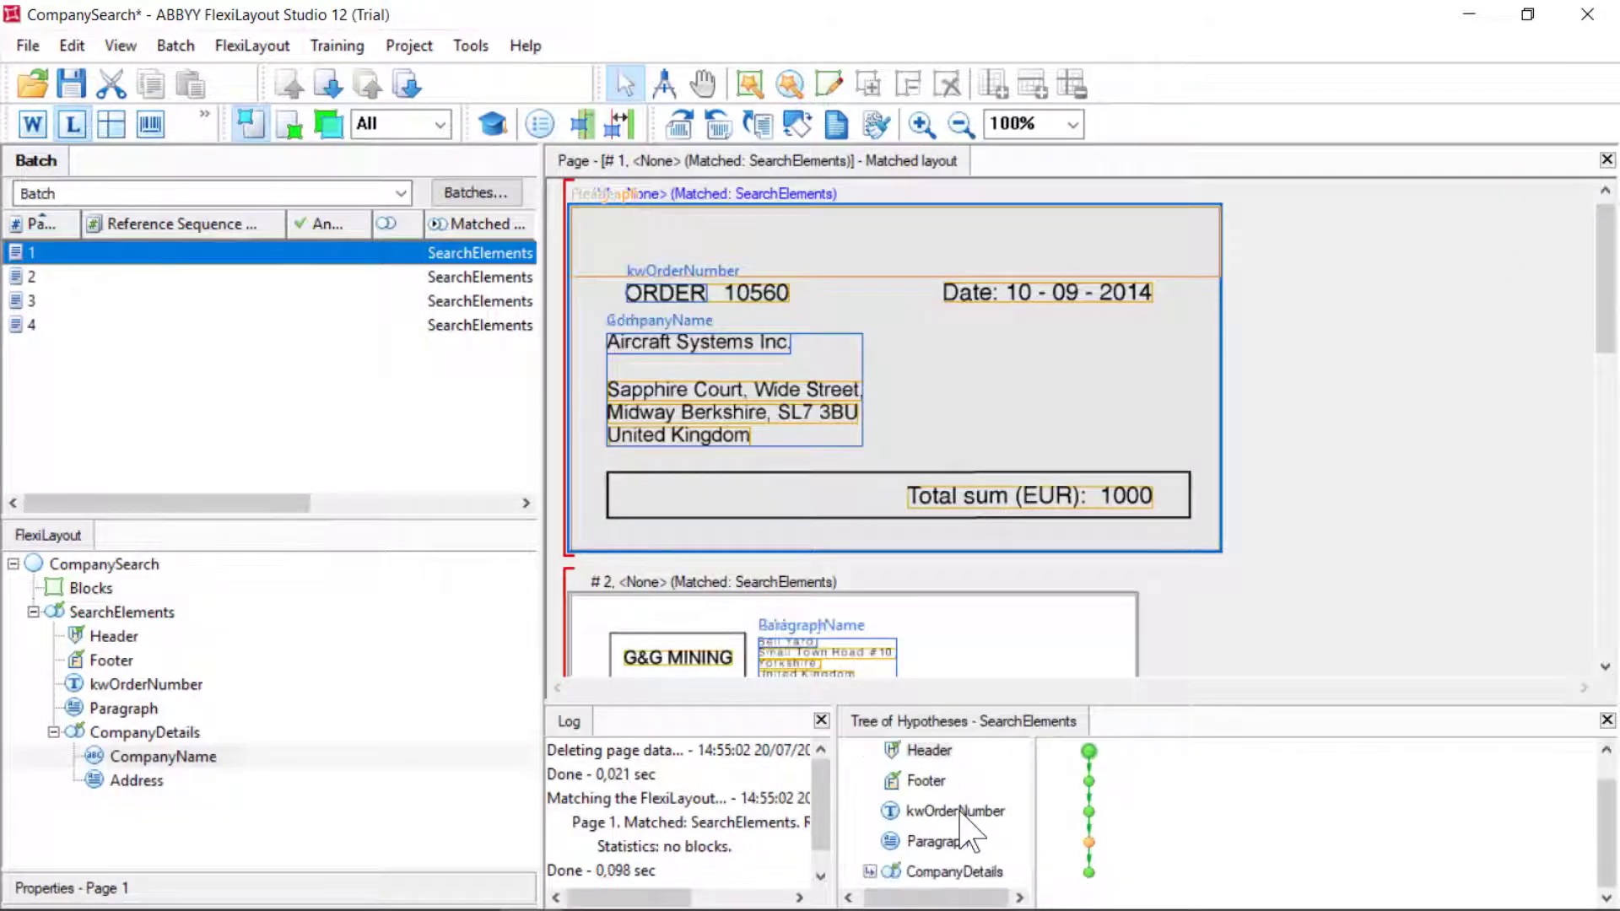
pyautogui.click(952, 869)
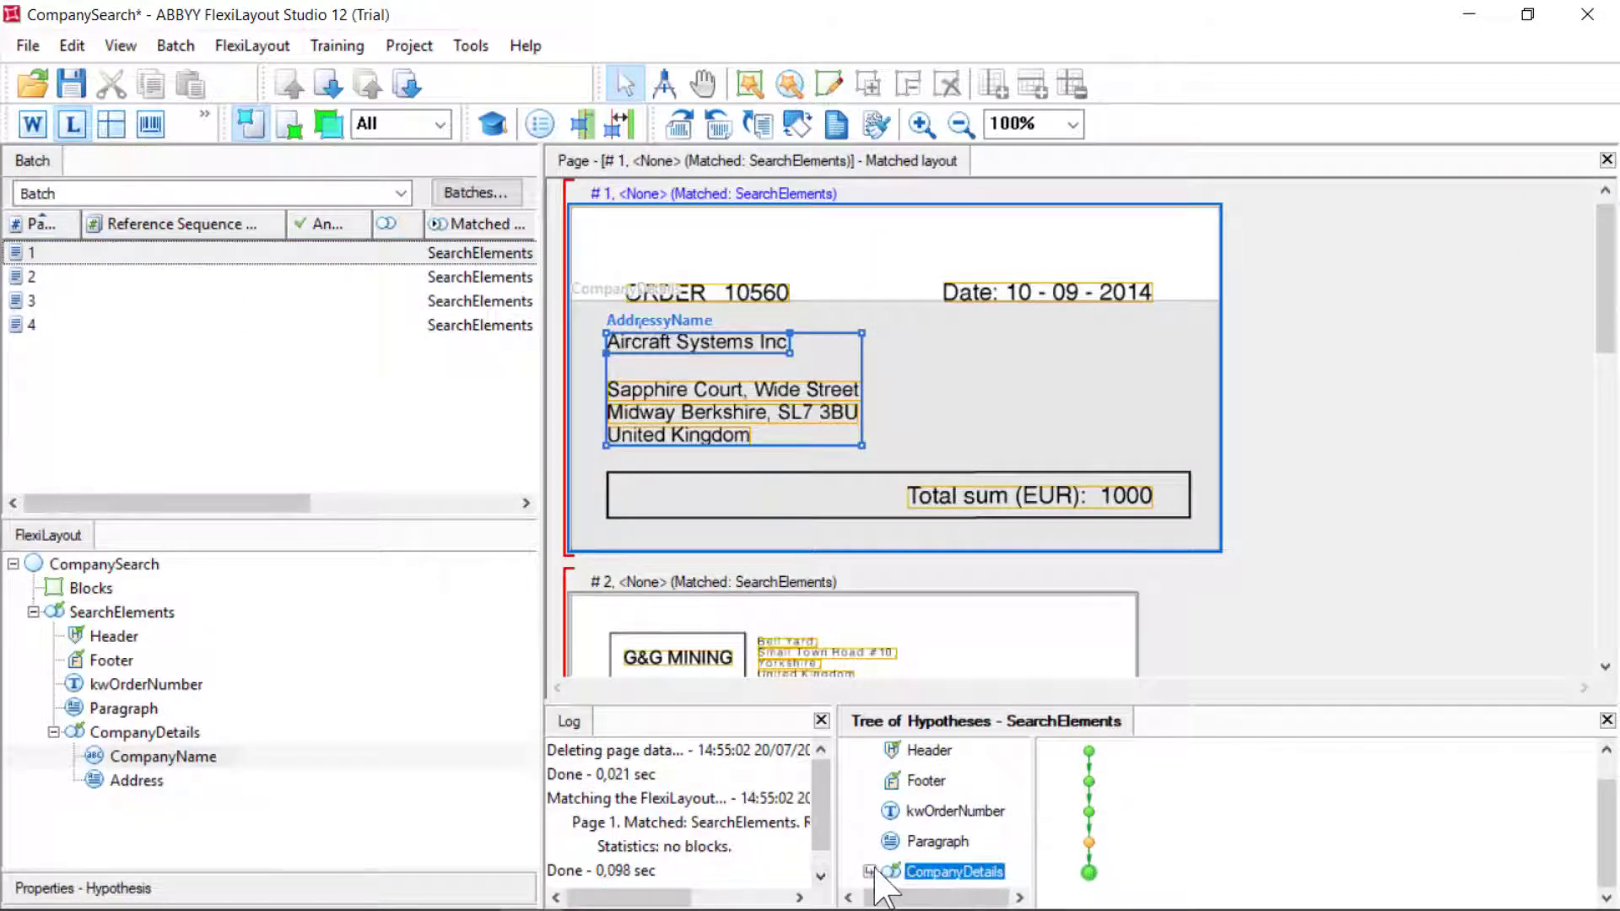
pyautogui.click(869, 870)
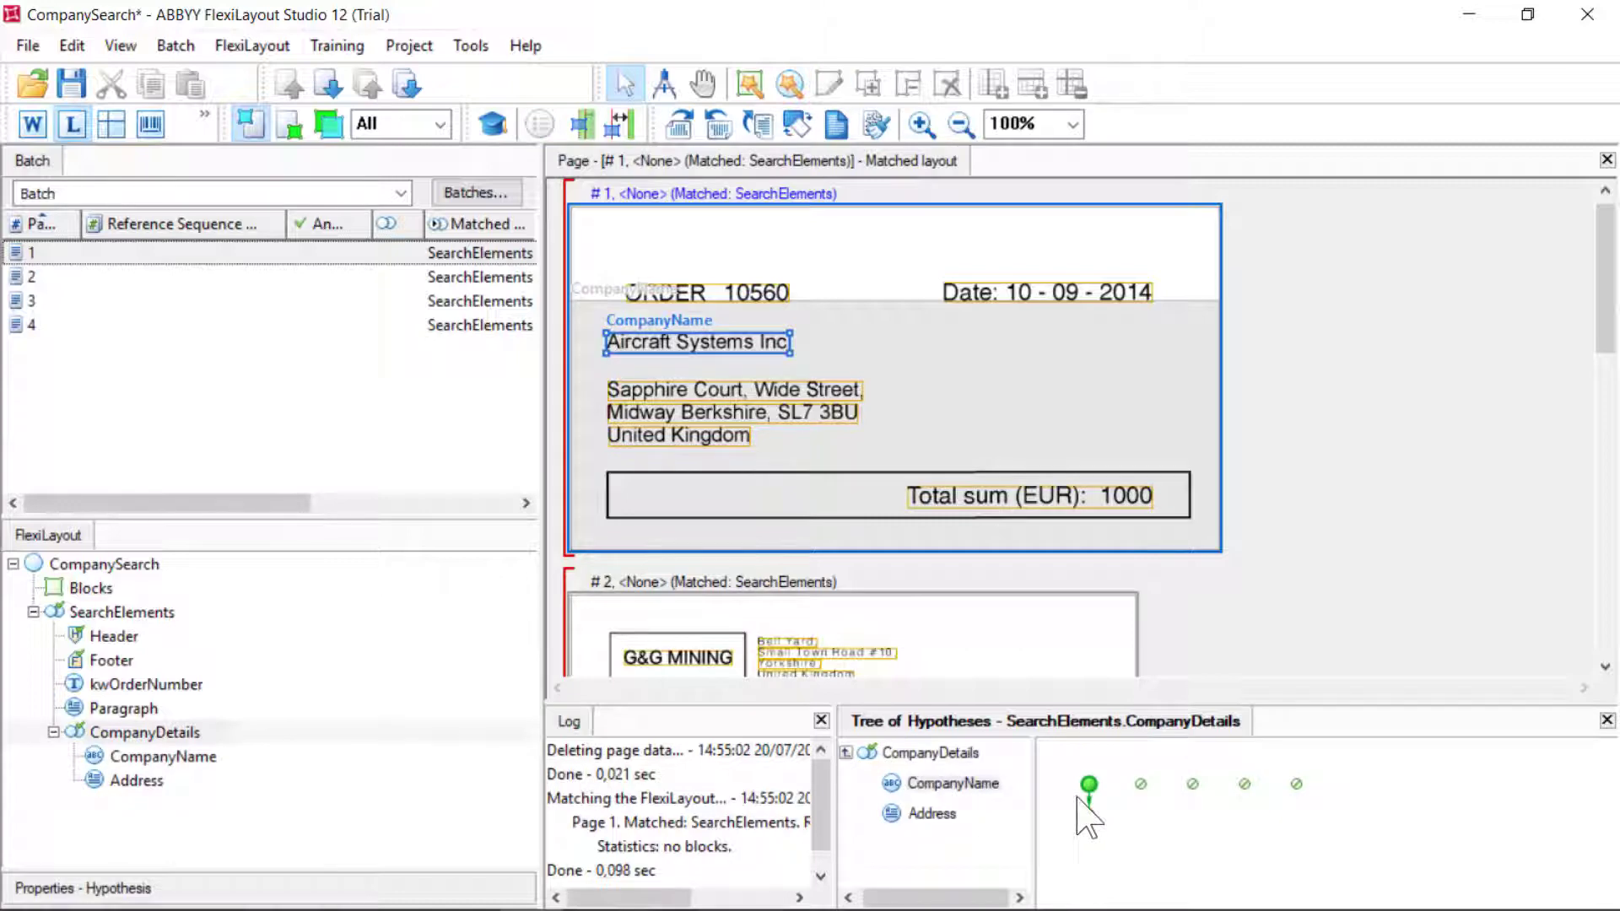
pyautogui.click(1141, 784)
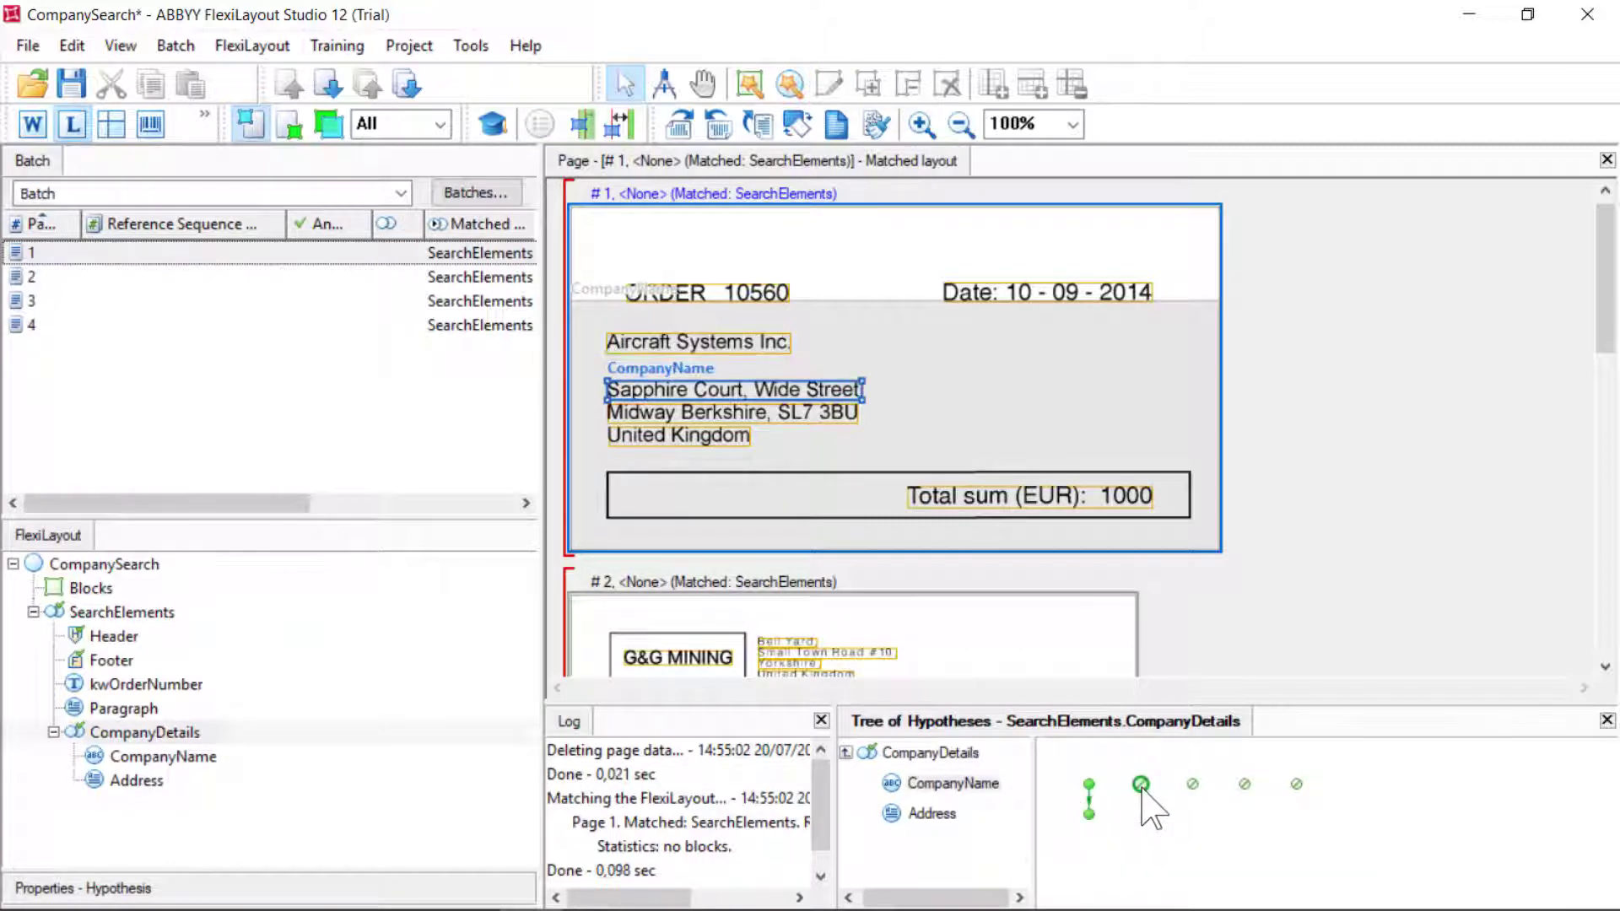
pyautogui.click(1192, 785)
pyautogui.click(1244, 784)
pyautogui.click(1297, 785)
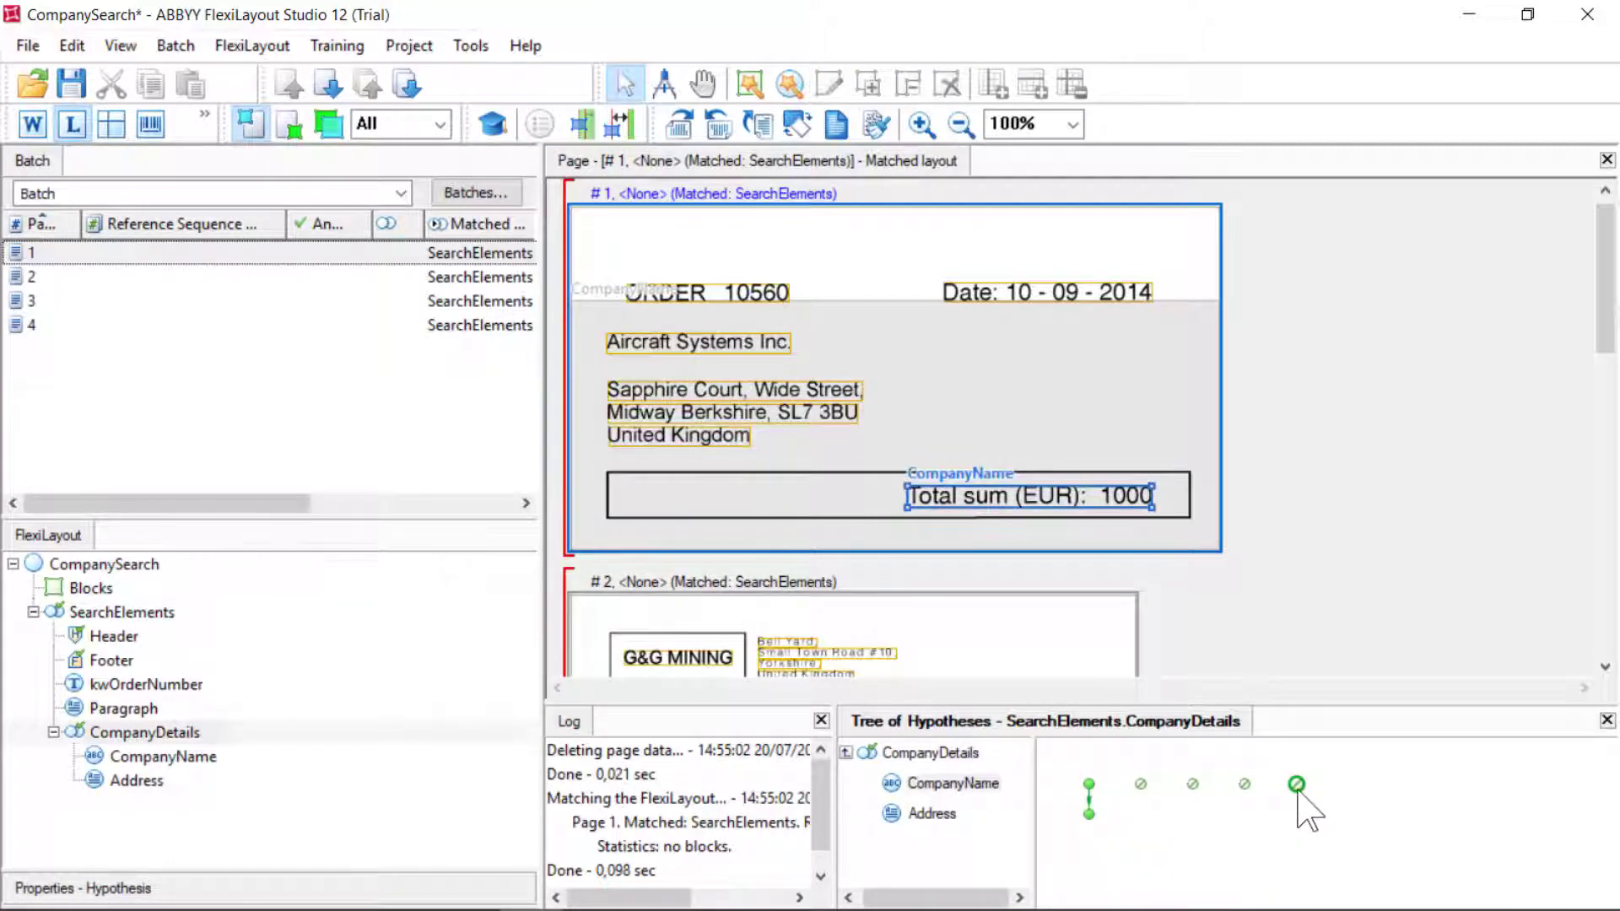
pyautogui.click(1089, 814)
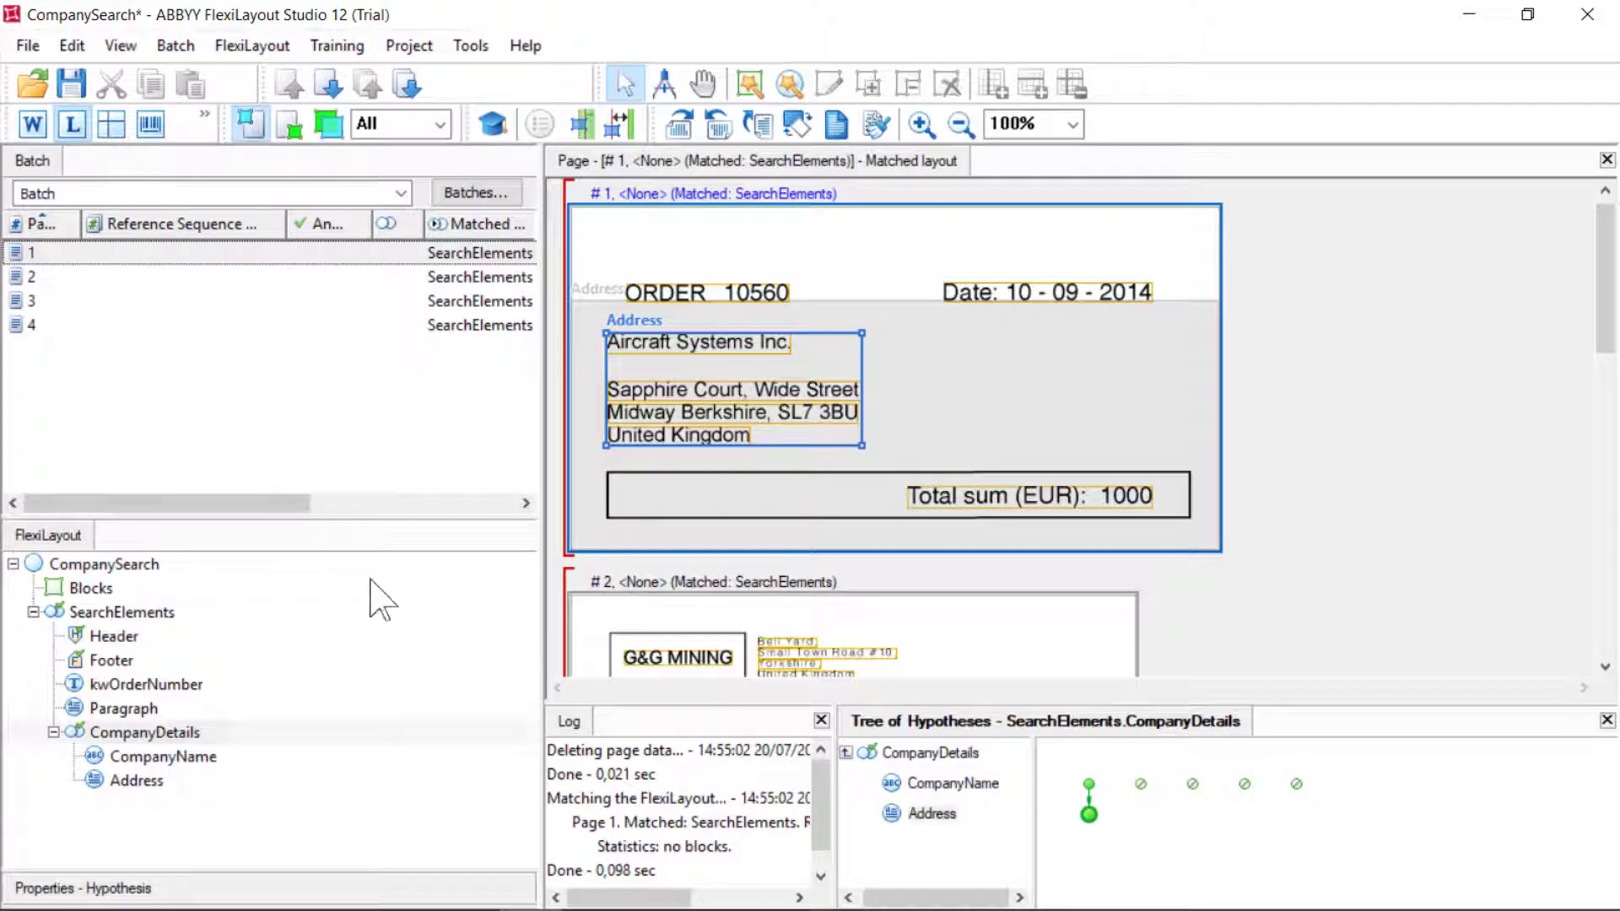
# Match page 2 and check its CompanyName and Address hypotheses under CompanyDetails
pyautogui.click(72, 278)
pyautogui.rightClick(96, 278)
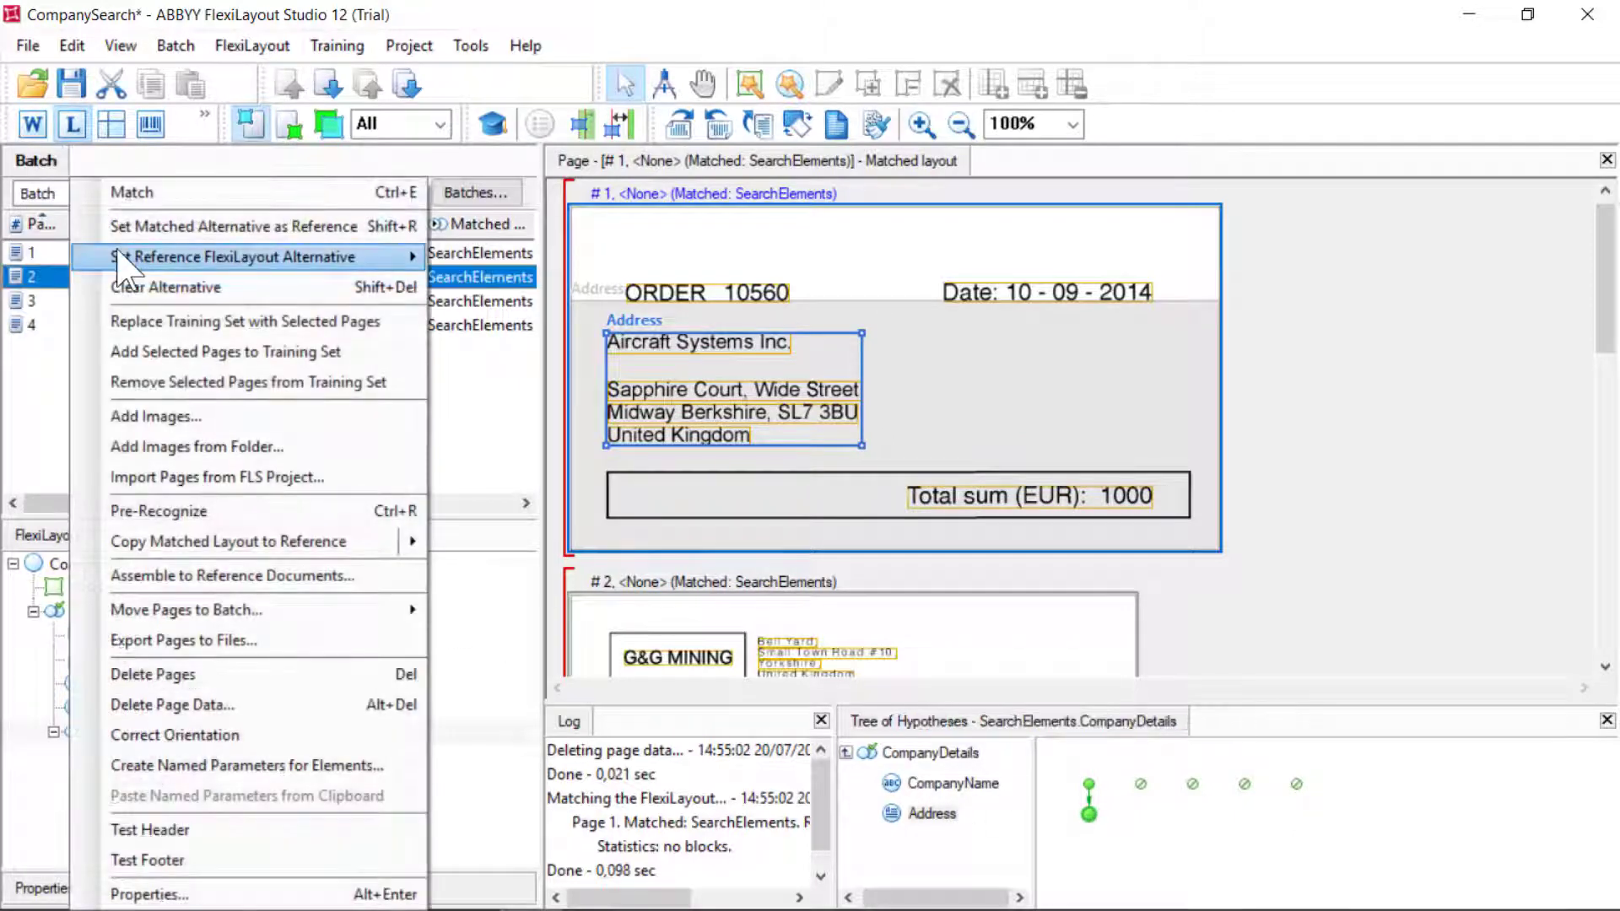
pyautogui.click(161, 192)
pyautogui.scroll(-1, 986, 848)
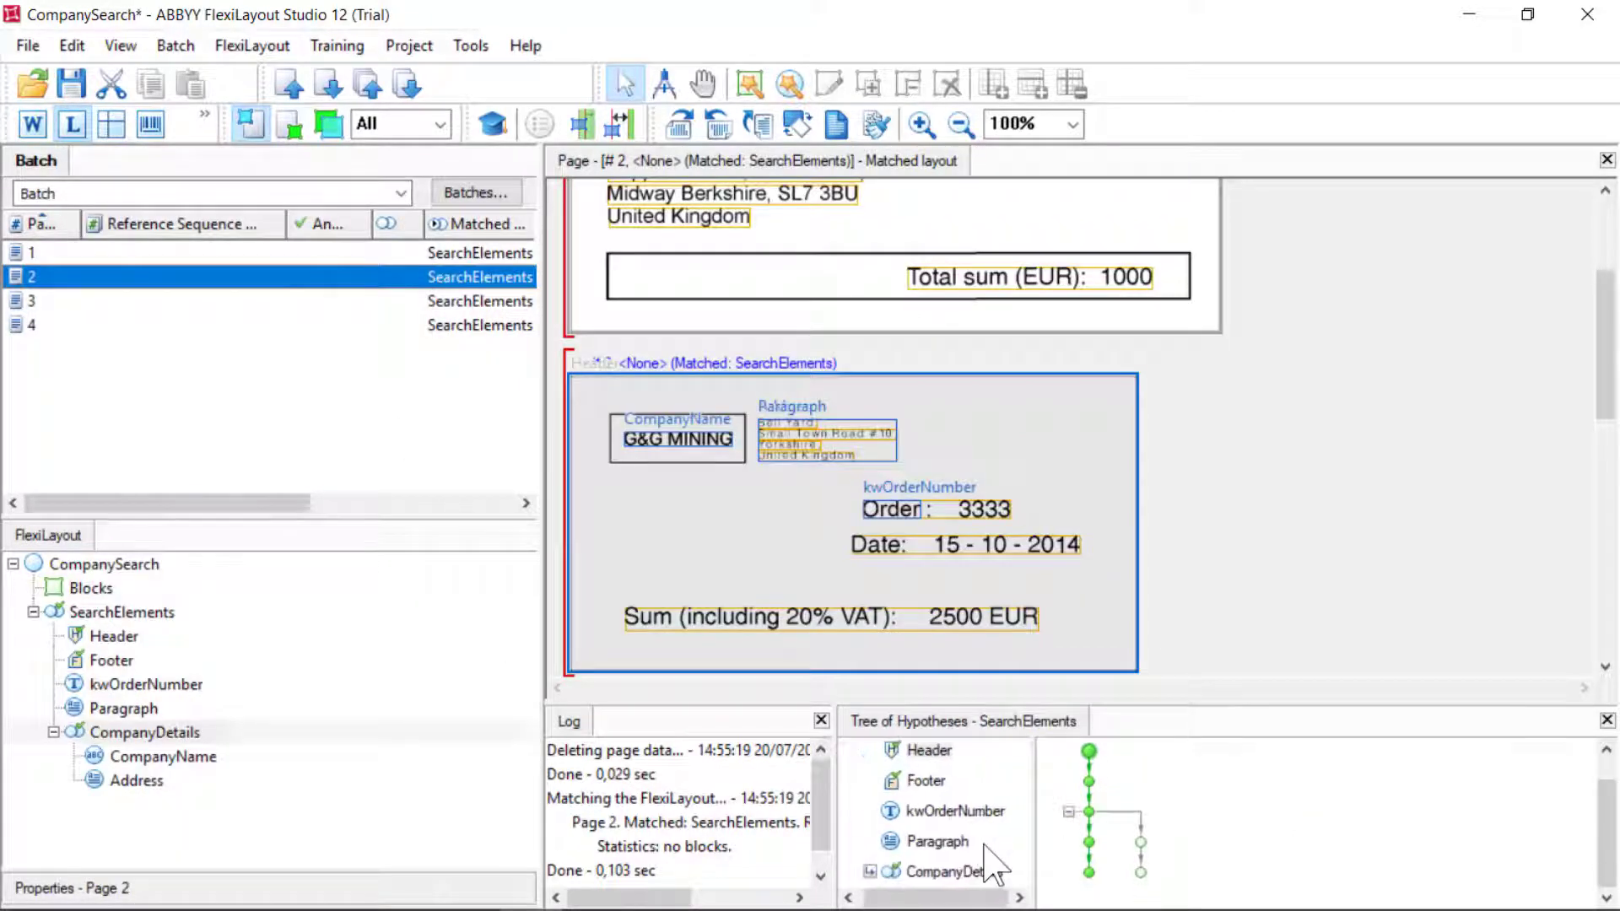
pyautogui.doubleClick(962, 869)
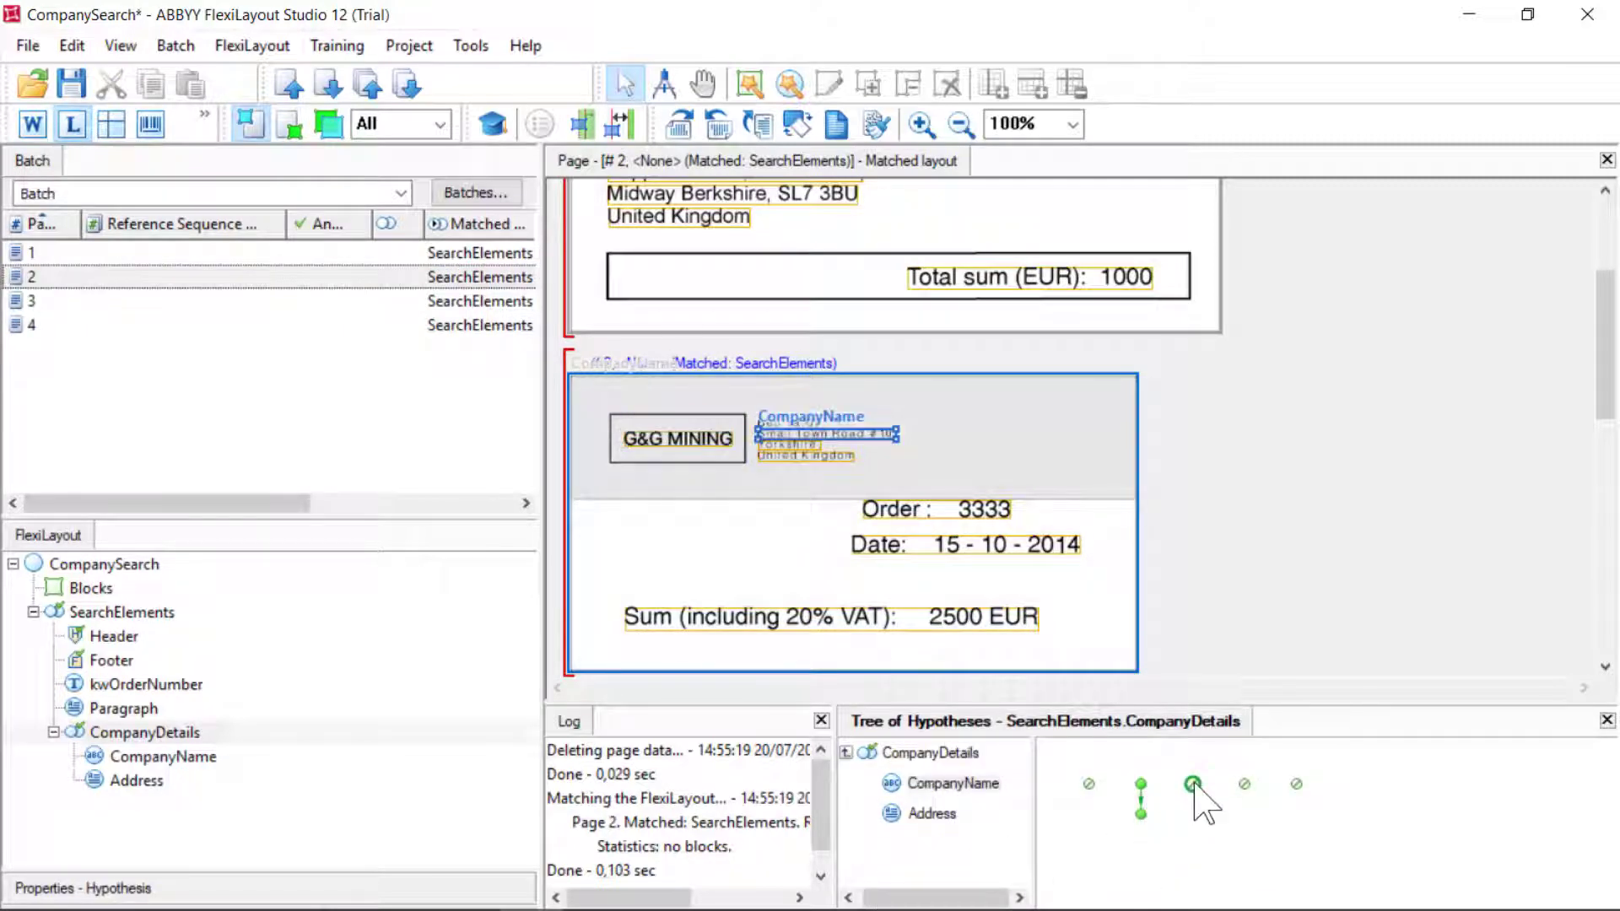
pyautogui.click(1295, 786)
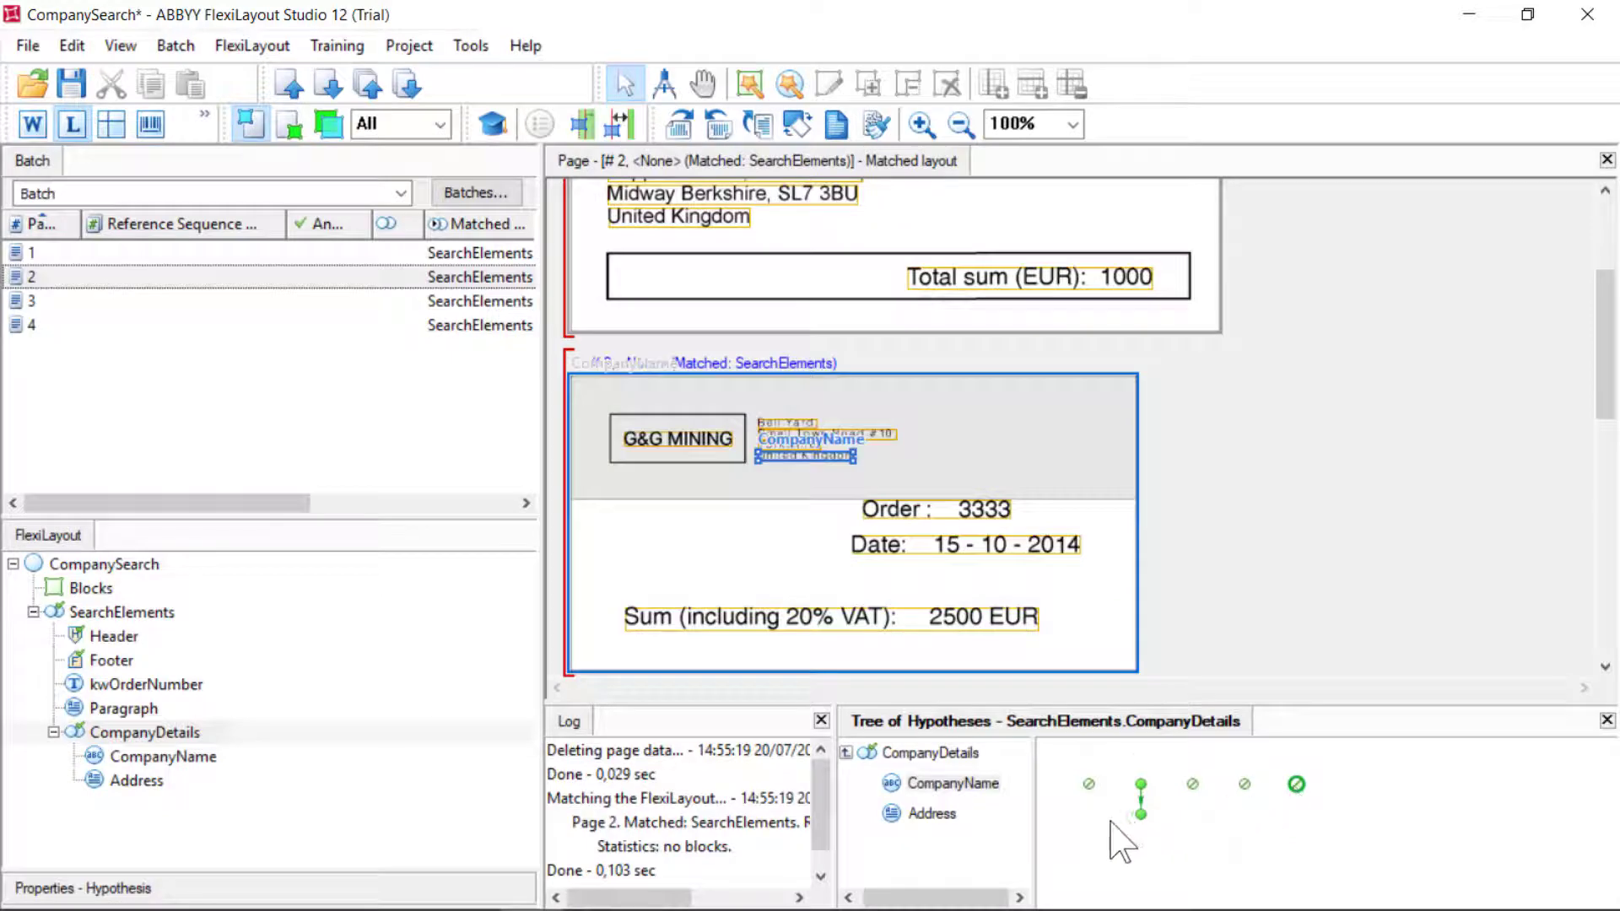
pyautogui.click(1141, 814)
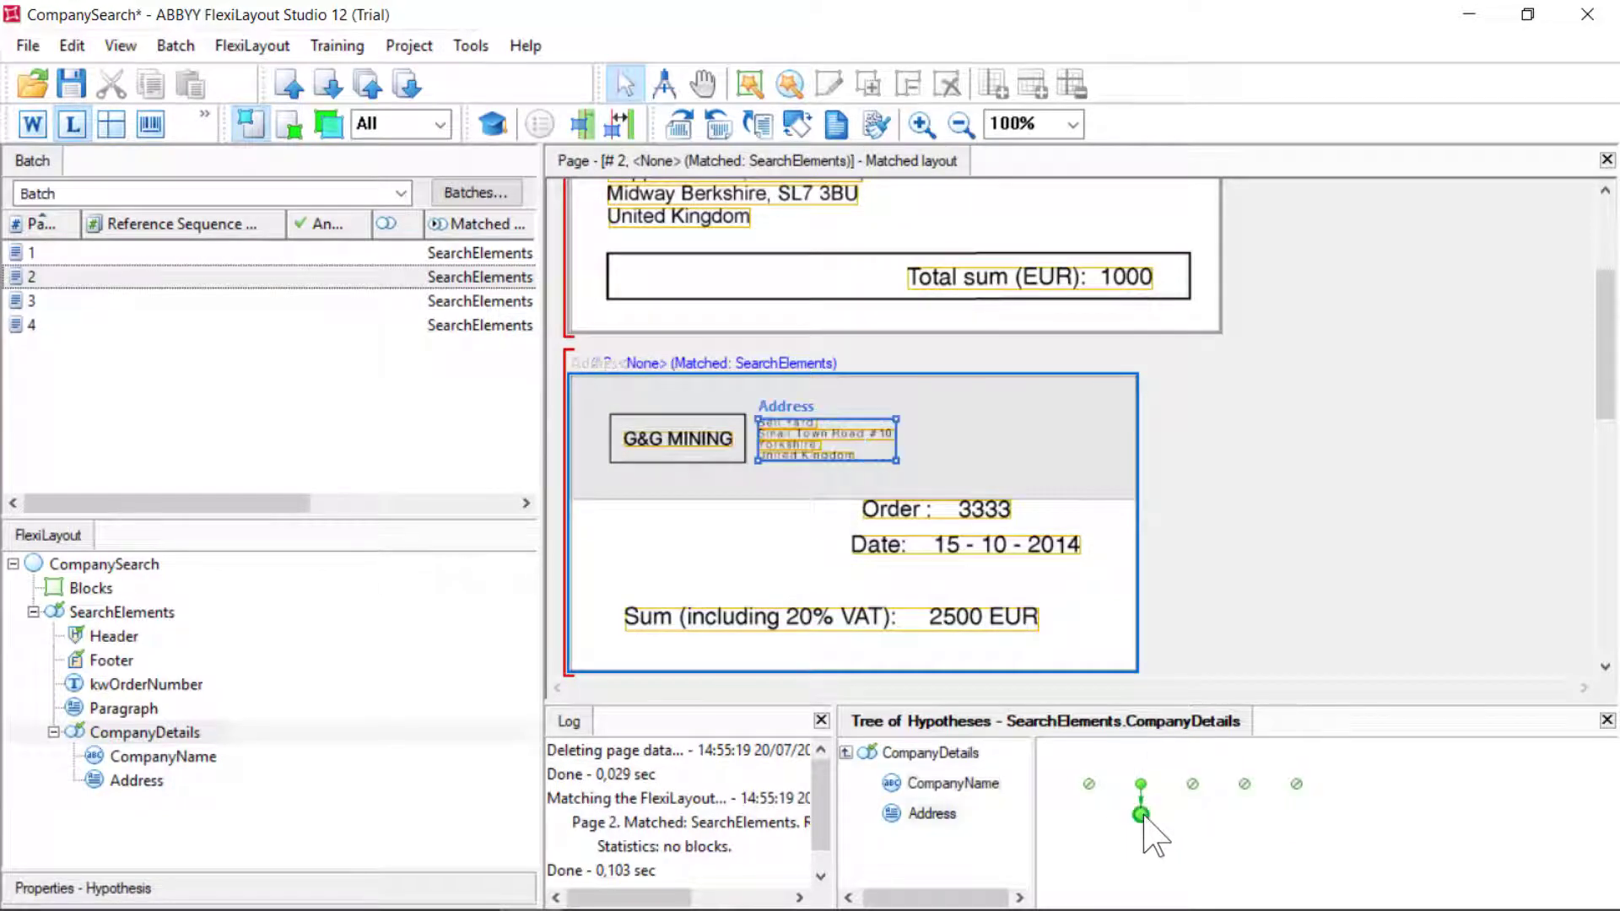
# In Address Properties, add CompanyName to the excluded element regions under Search Constraints and apply
pyautogui.rightClick(173, 784)
pyautogui.press('Up')
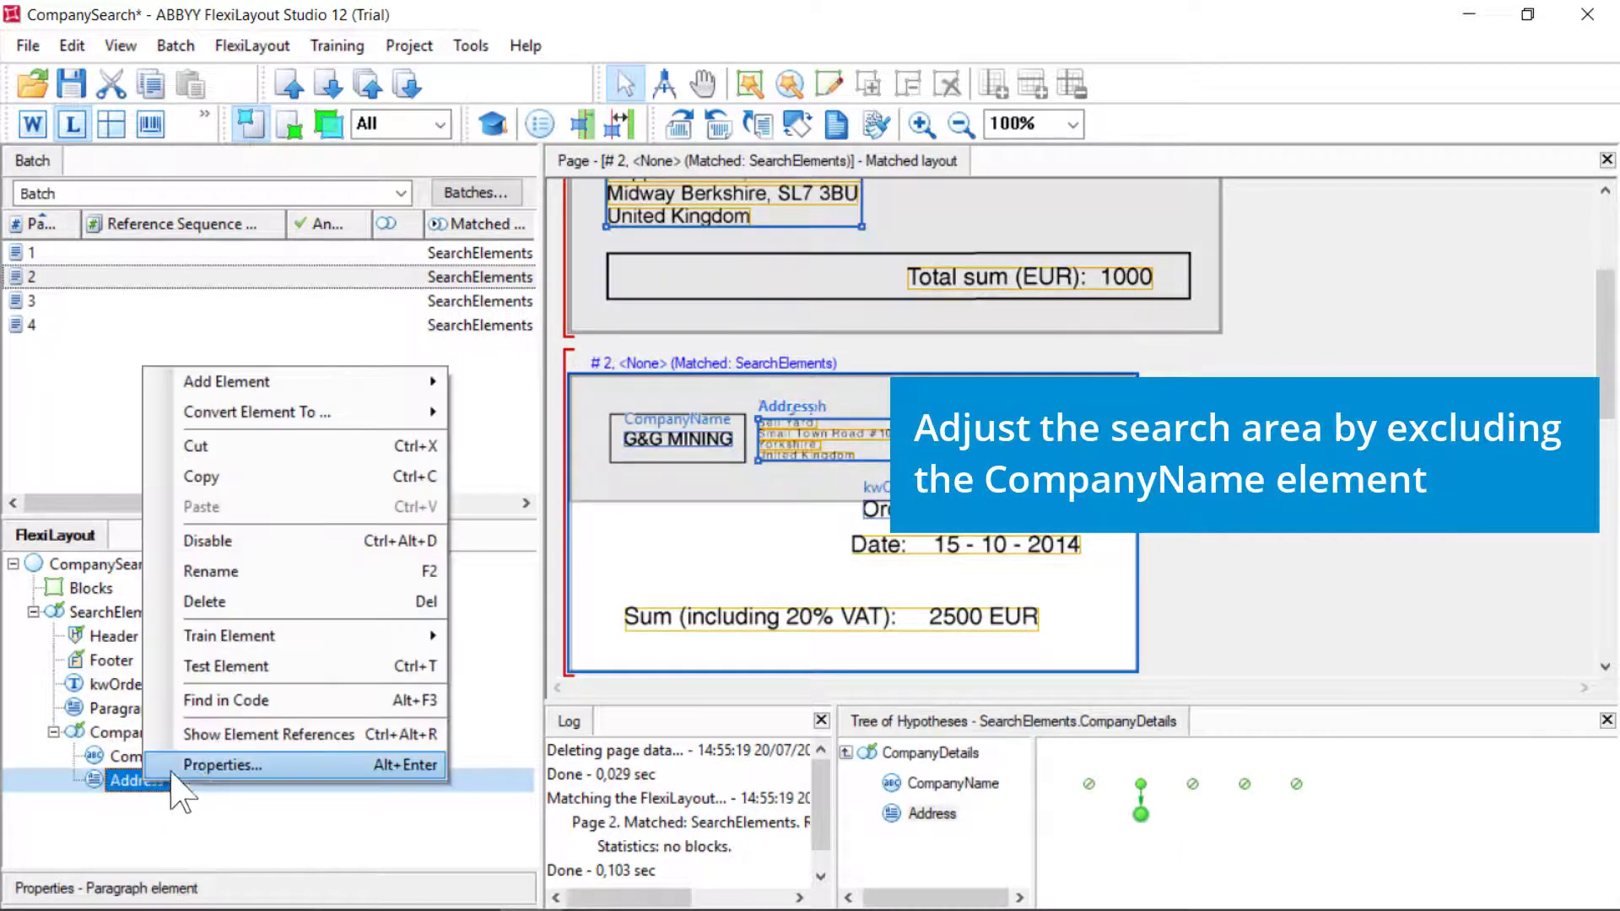
pyautogui.press('Return')
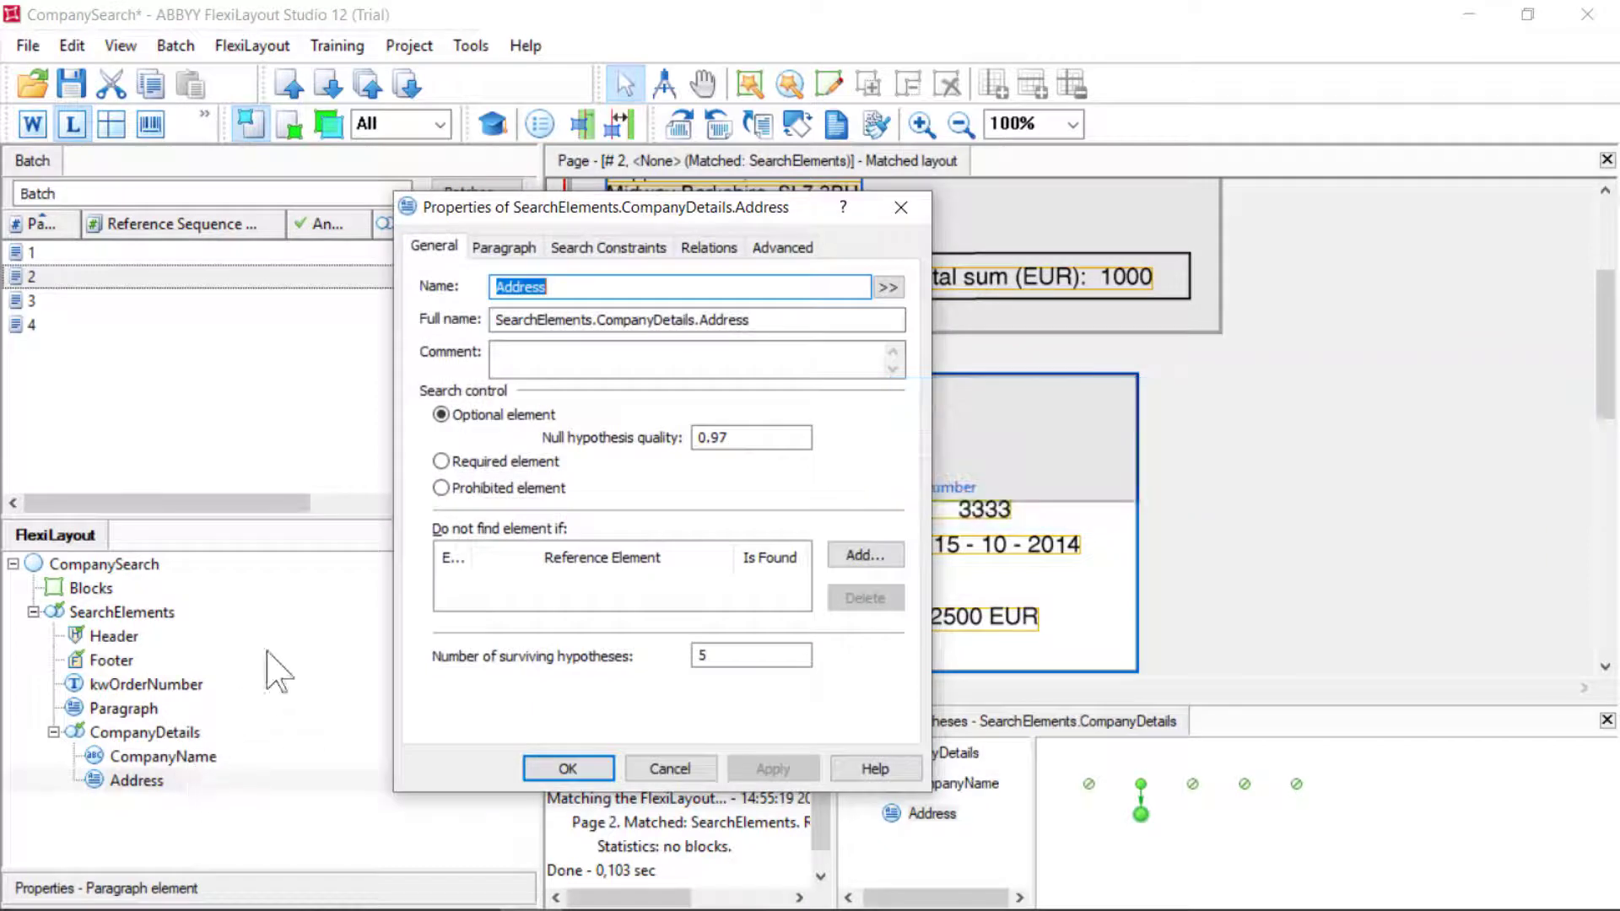
pyautogui.click(606, 247)
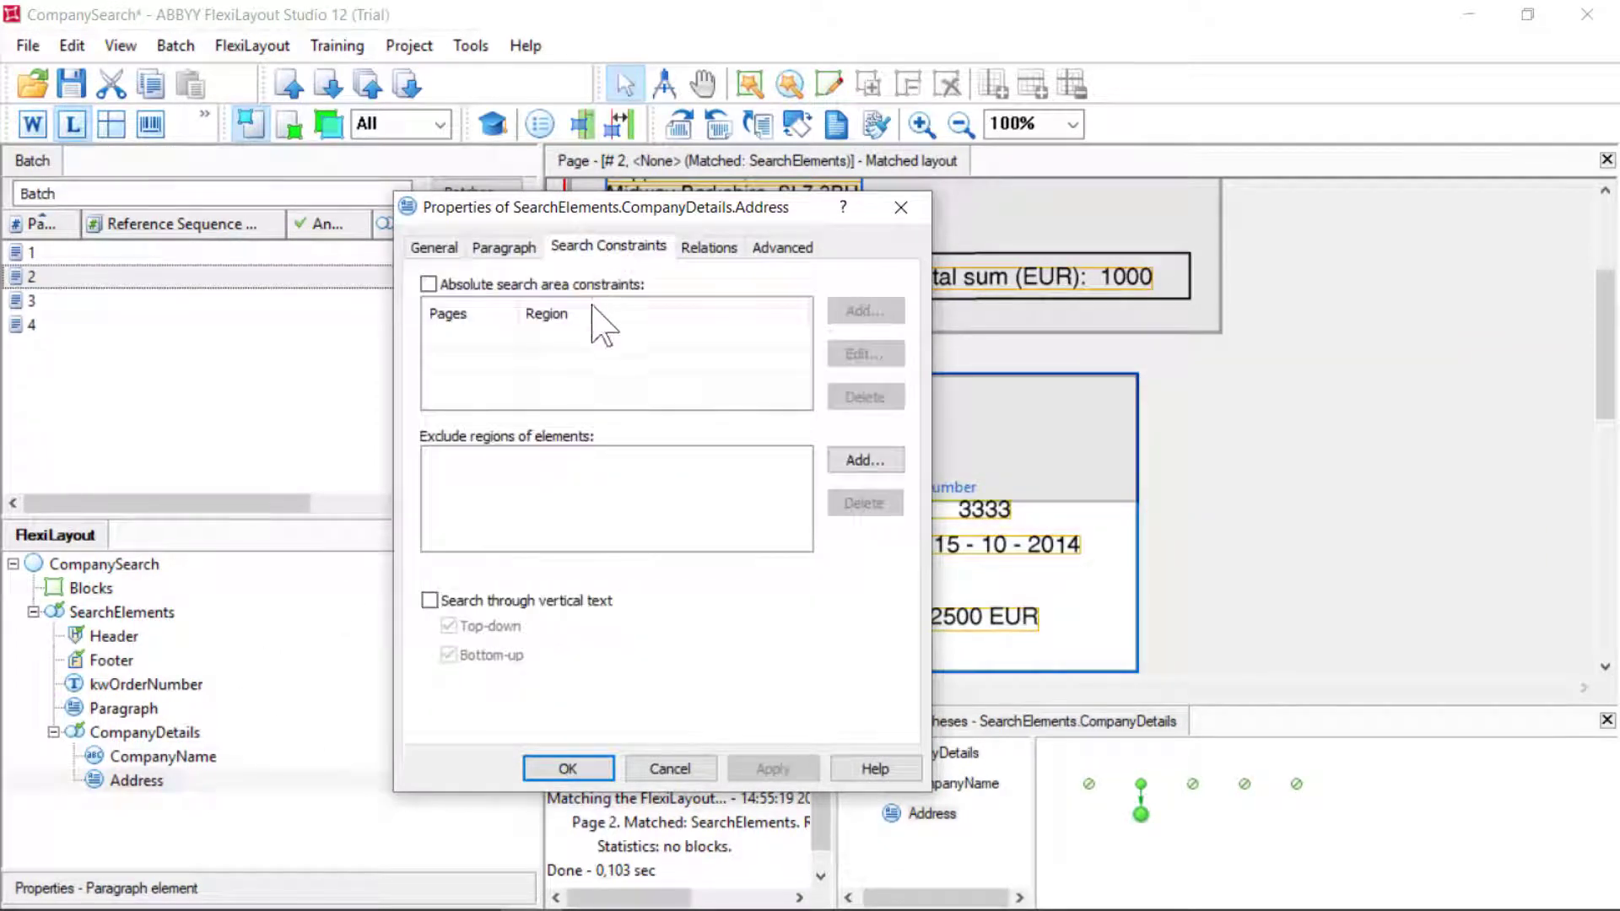
pyautogui.click(856, 458)
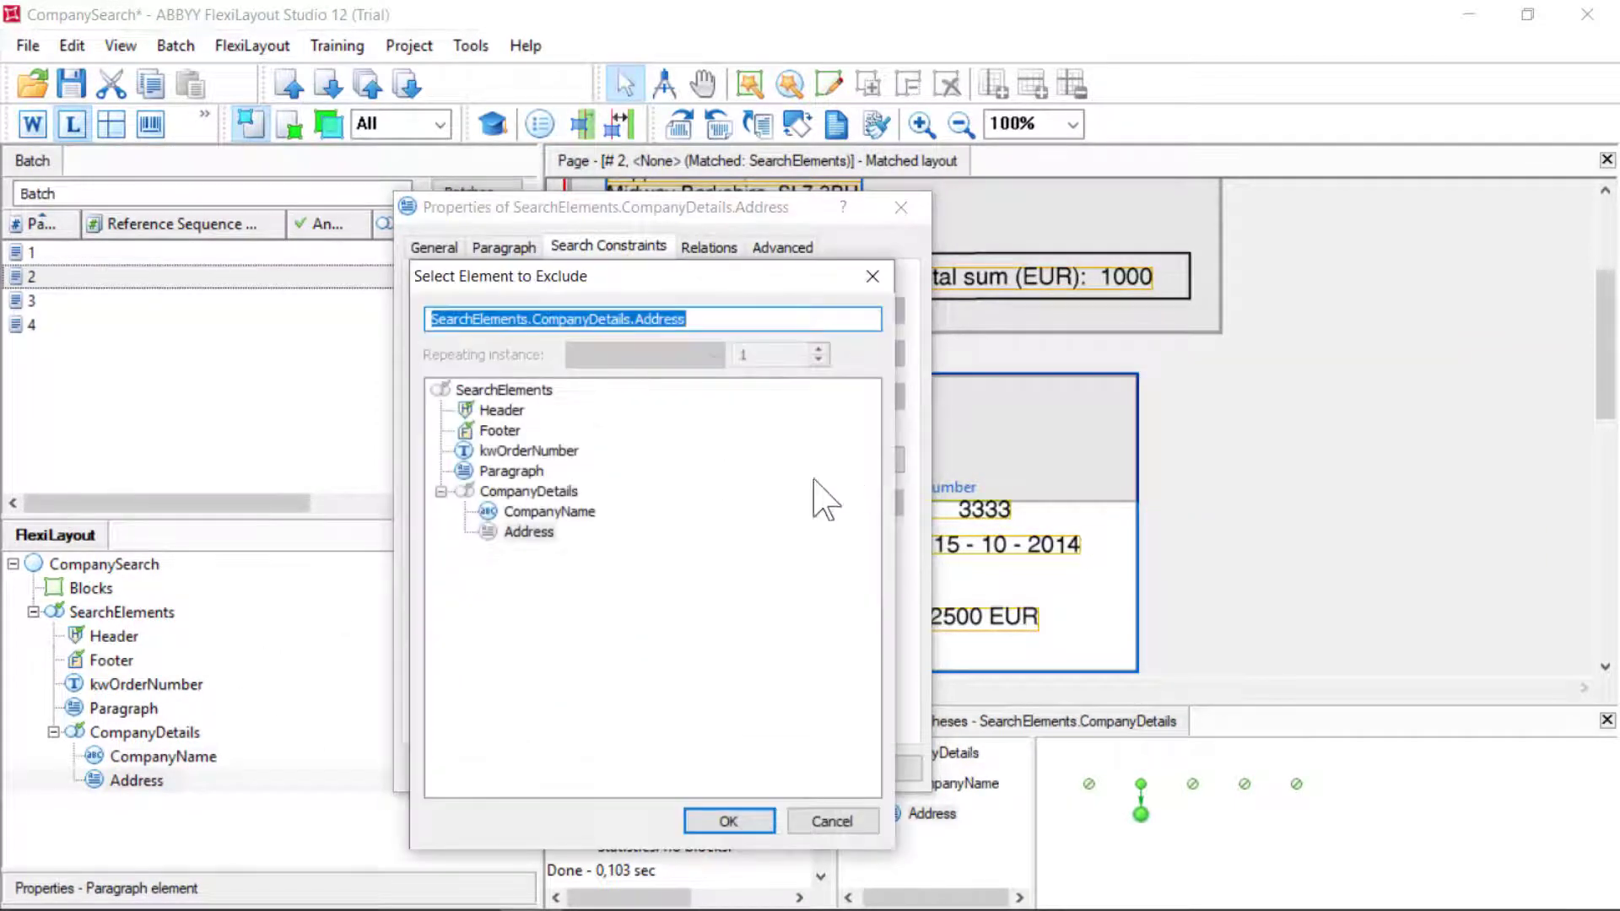
pyautogui.click(561, 512)
pyautogui.click(727, 821)
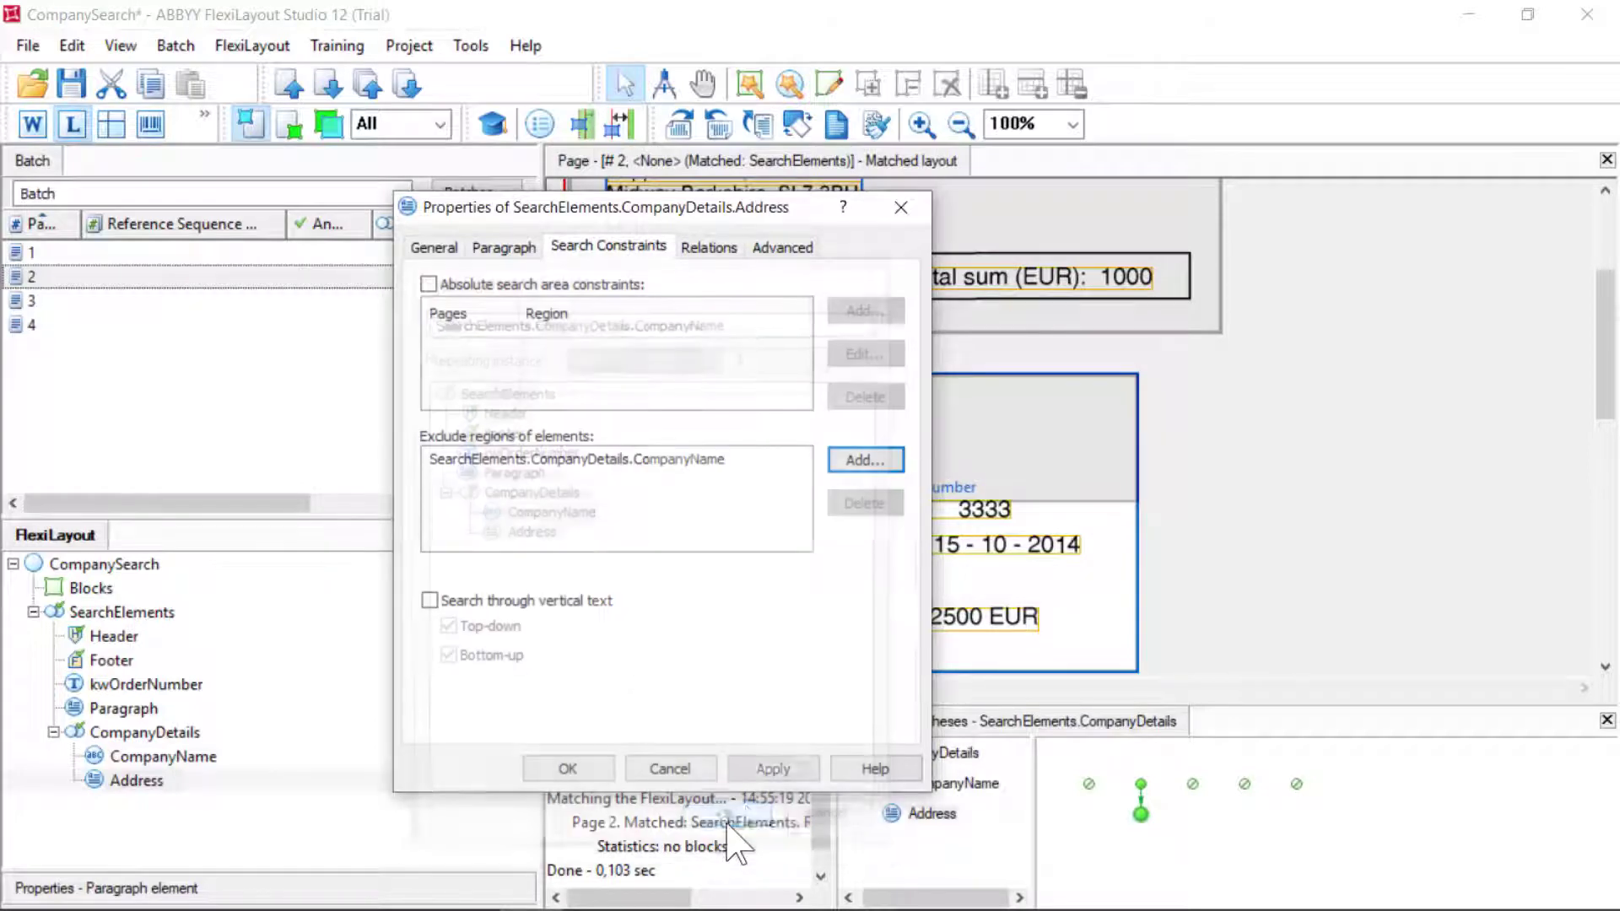
pyautogui.click(773, 767)
pyautogui.click(567, 768)
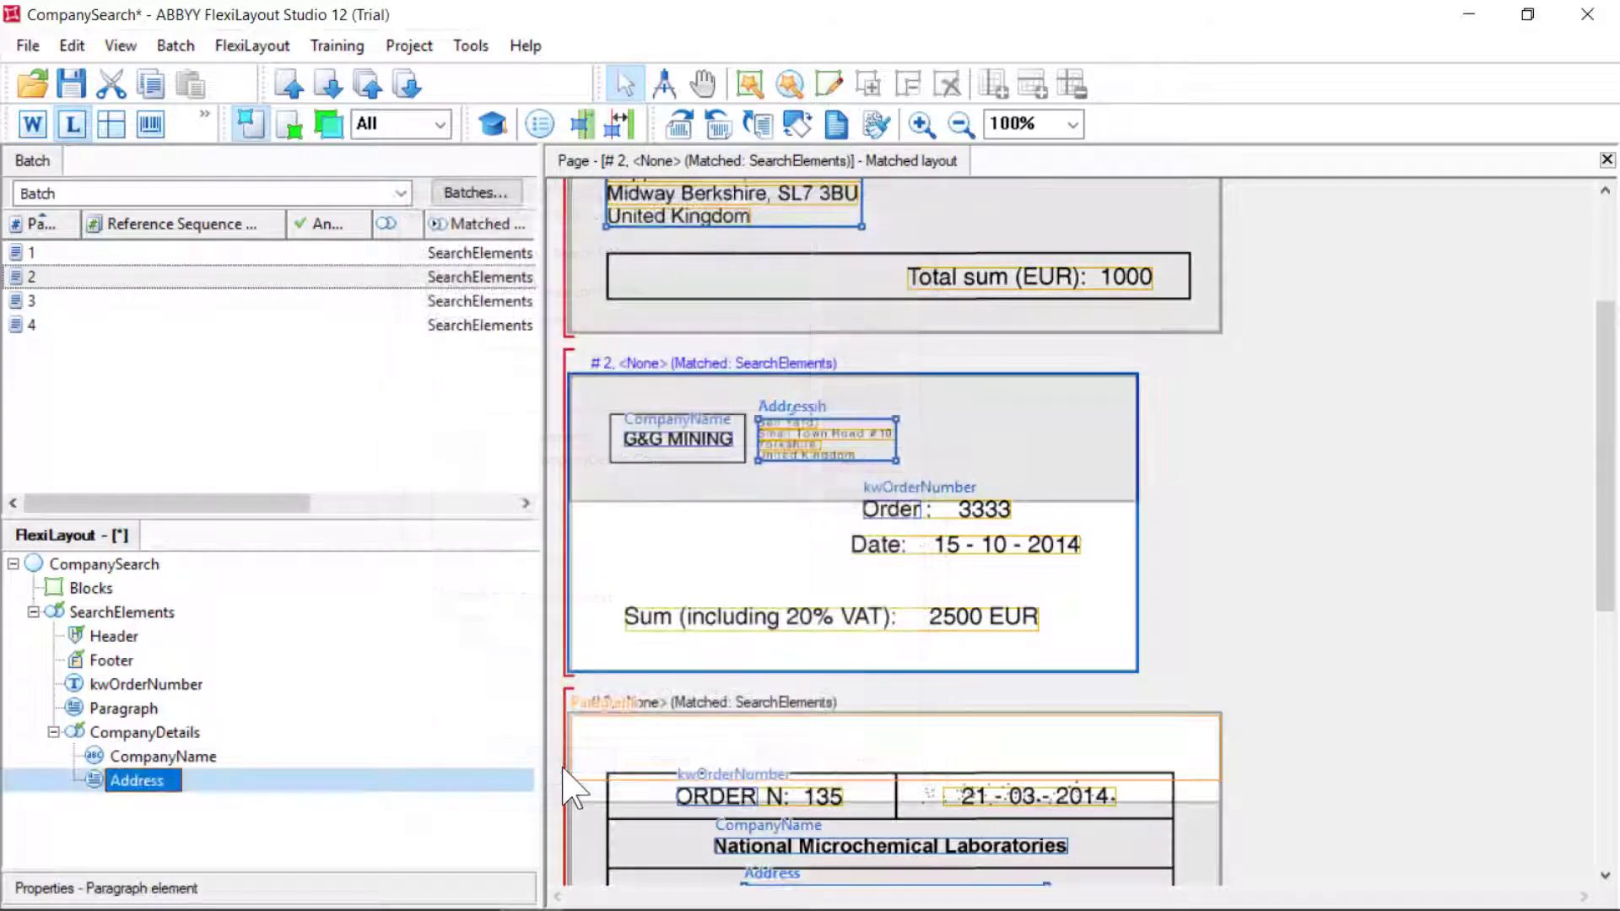
# Match all four batch pages and review page 1's Paragraph and CompanyDetails results
pyautogui.click(54, 261)
pyautogui.hotkey('ctrl', 'a')
pyautogui.rightClick(53, 261)
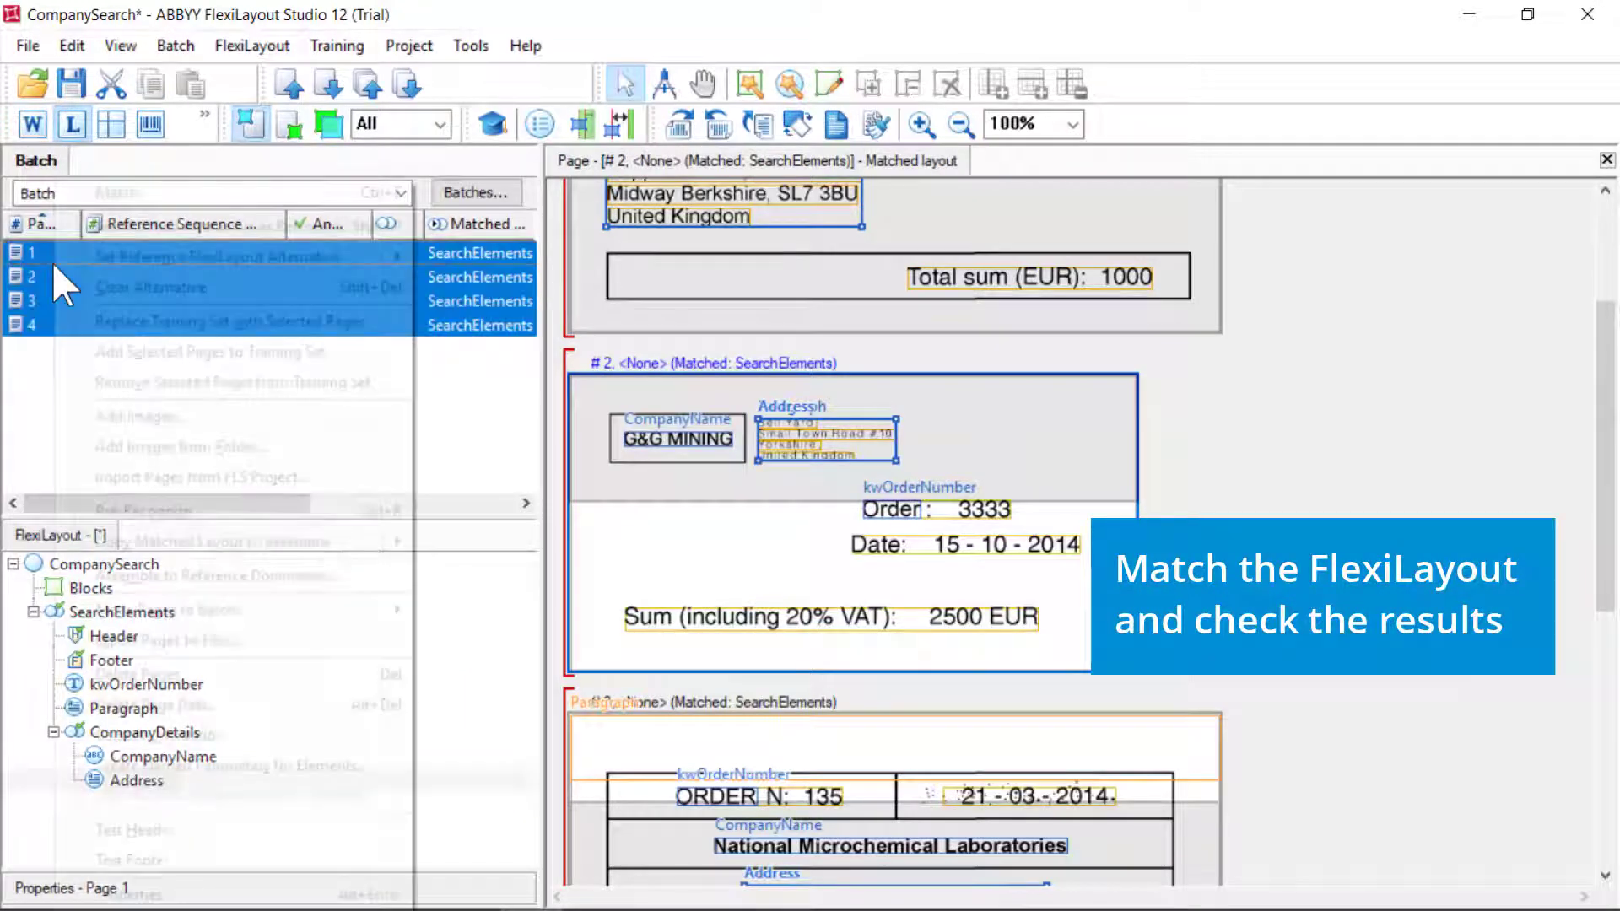
pyautogui.click(133, 193)
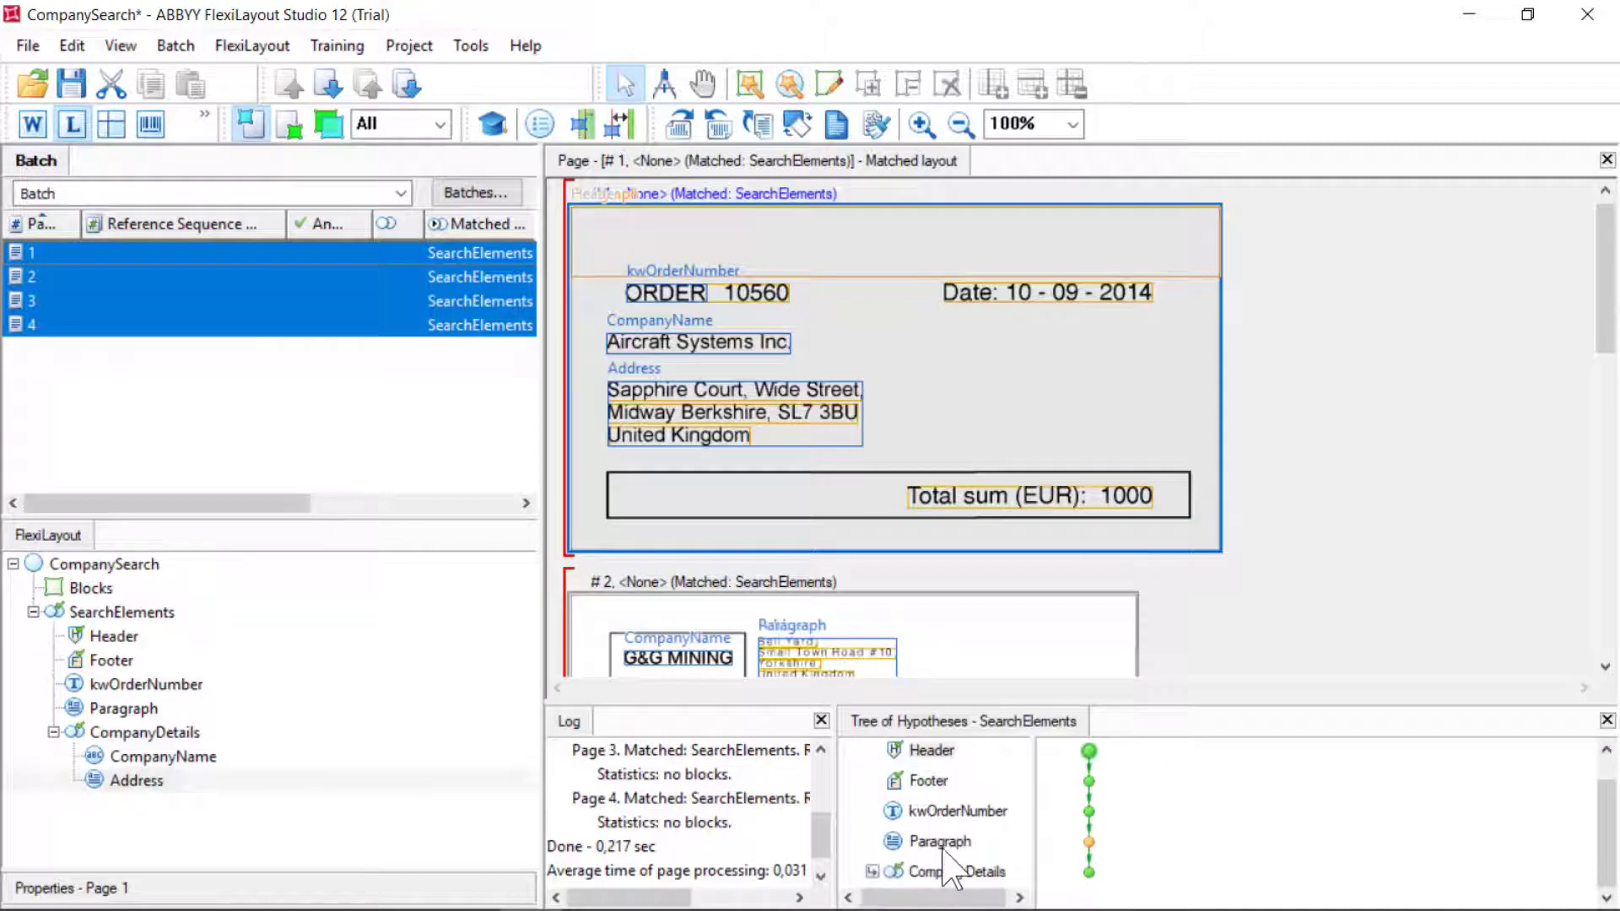
pyautogui.click(941, 844)
pyautogui.click(952, 869)
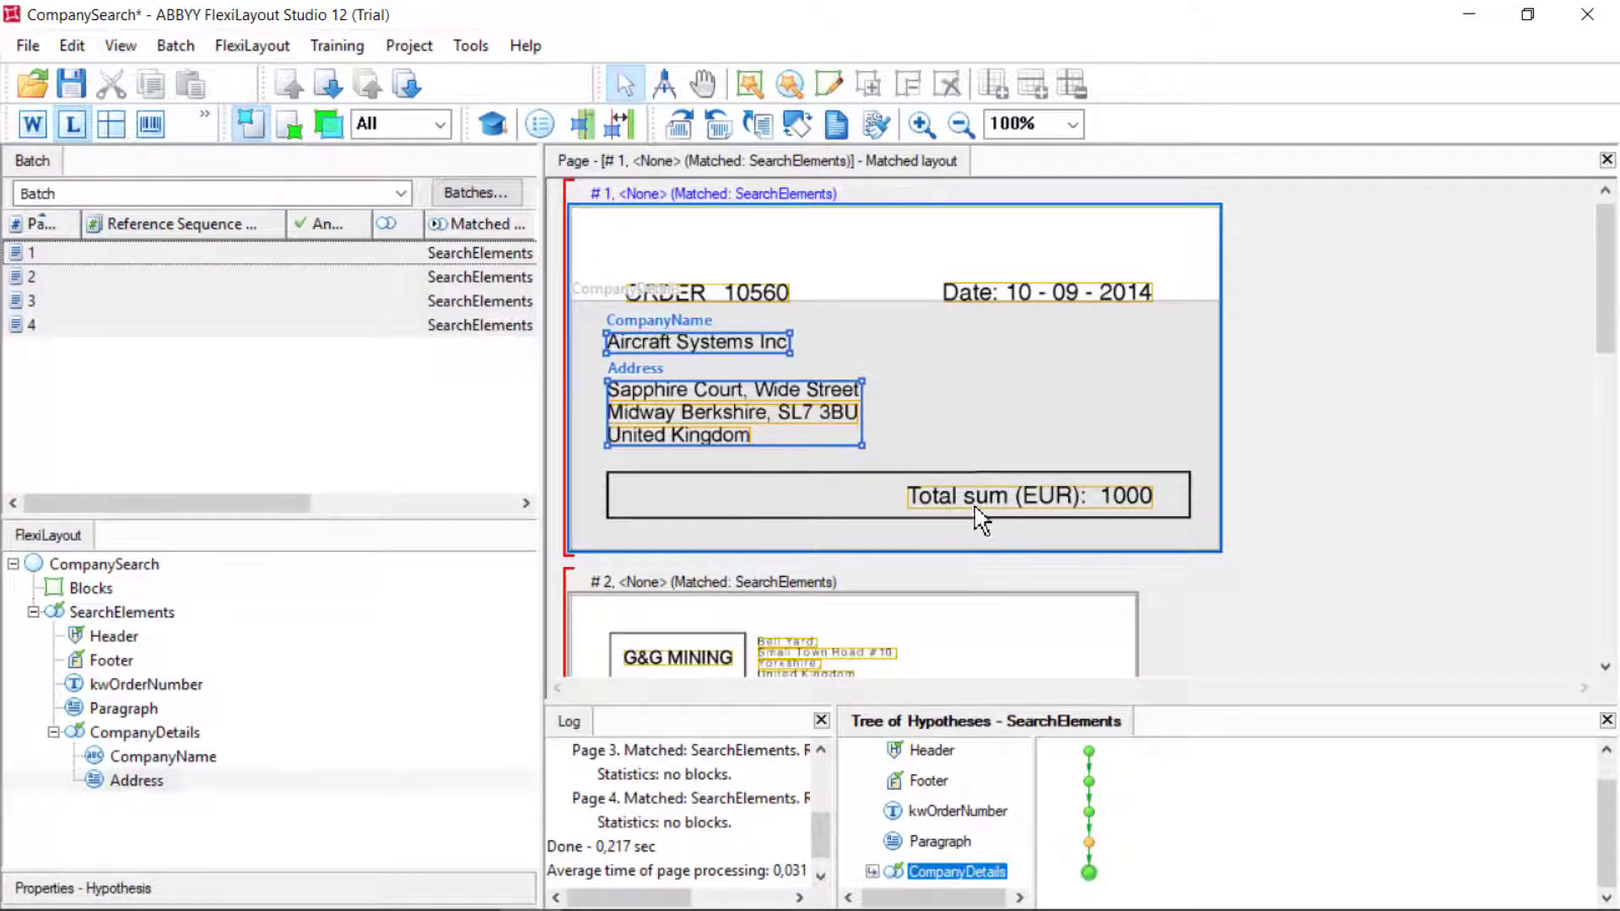
pyautogui.scroll(-3, 981, 520)
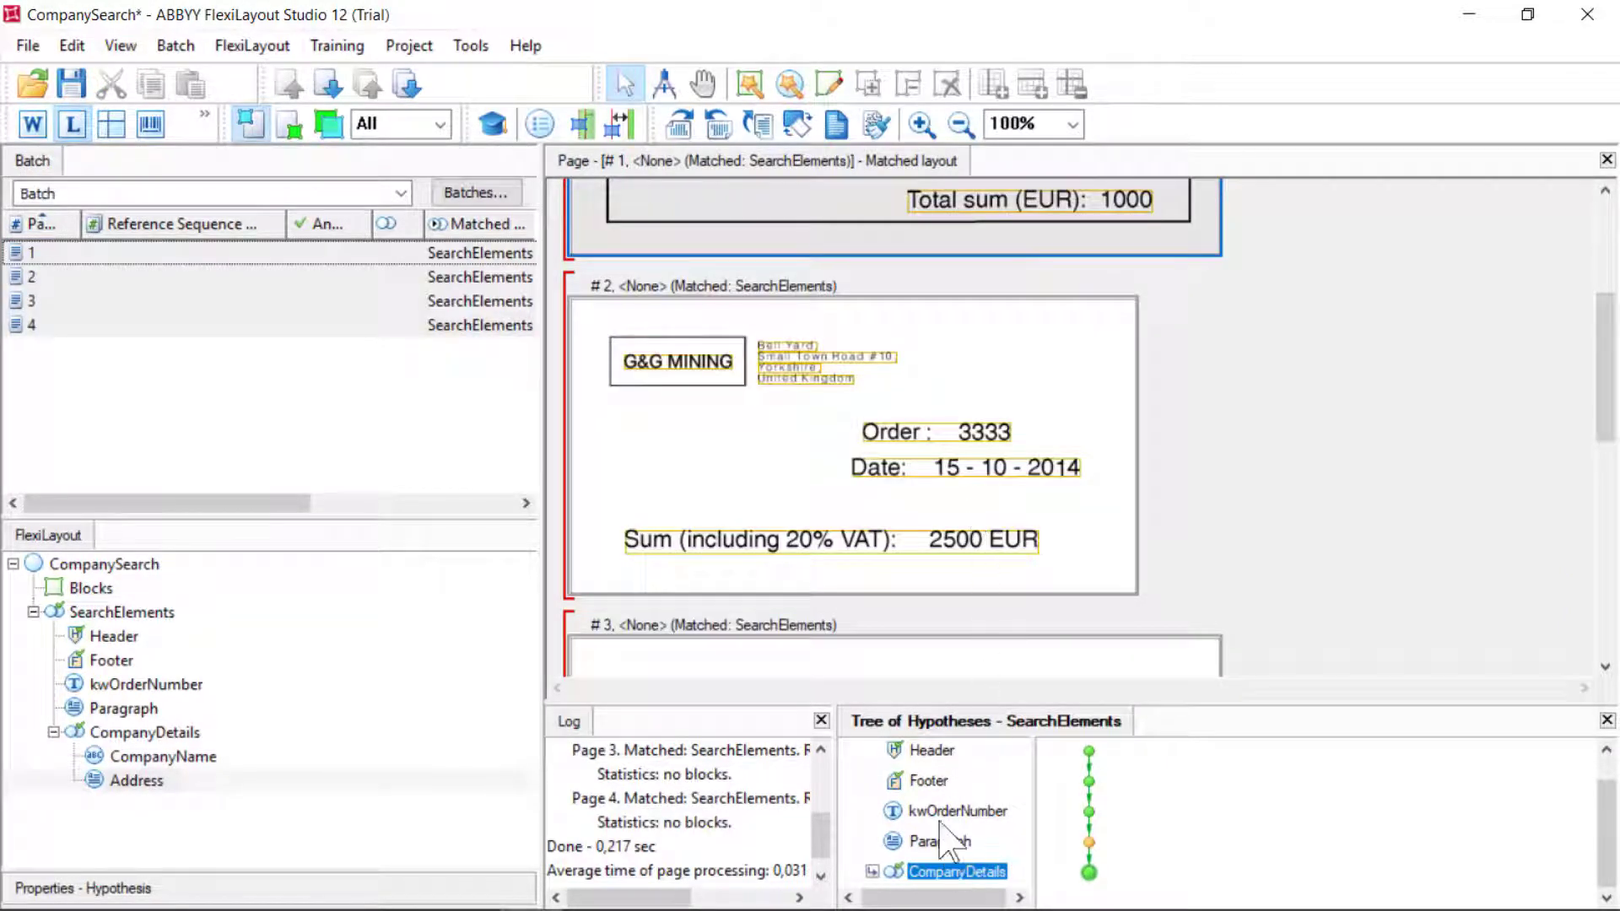
# Re-match page 2 and check its Paragraph and CompanyDetails results
pyautogui.click(75, 278)
pyautogui.rightClick(97, 278)
pyautogui.click(145, 193)
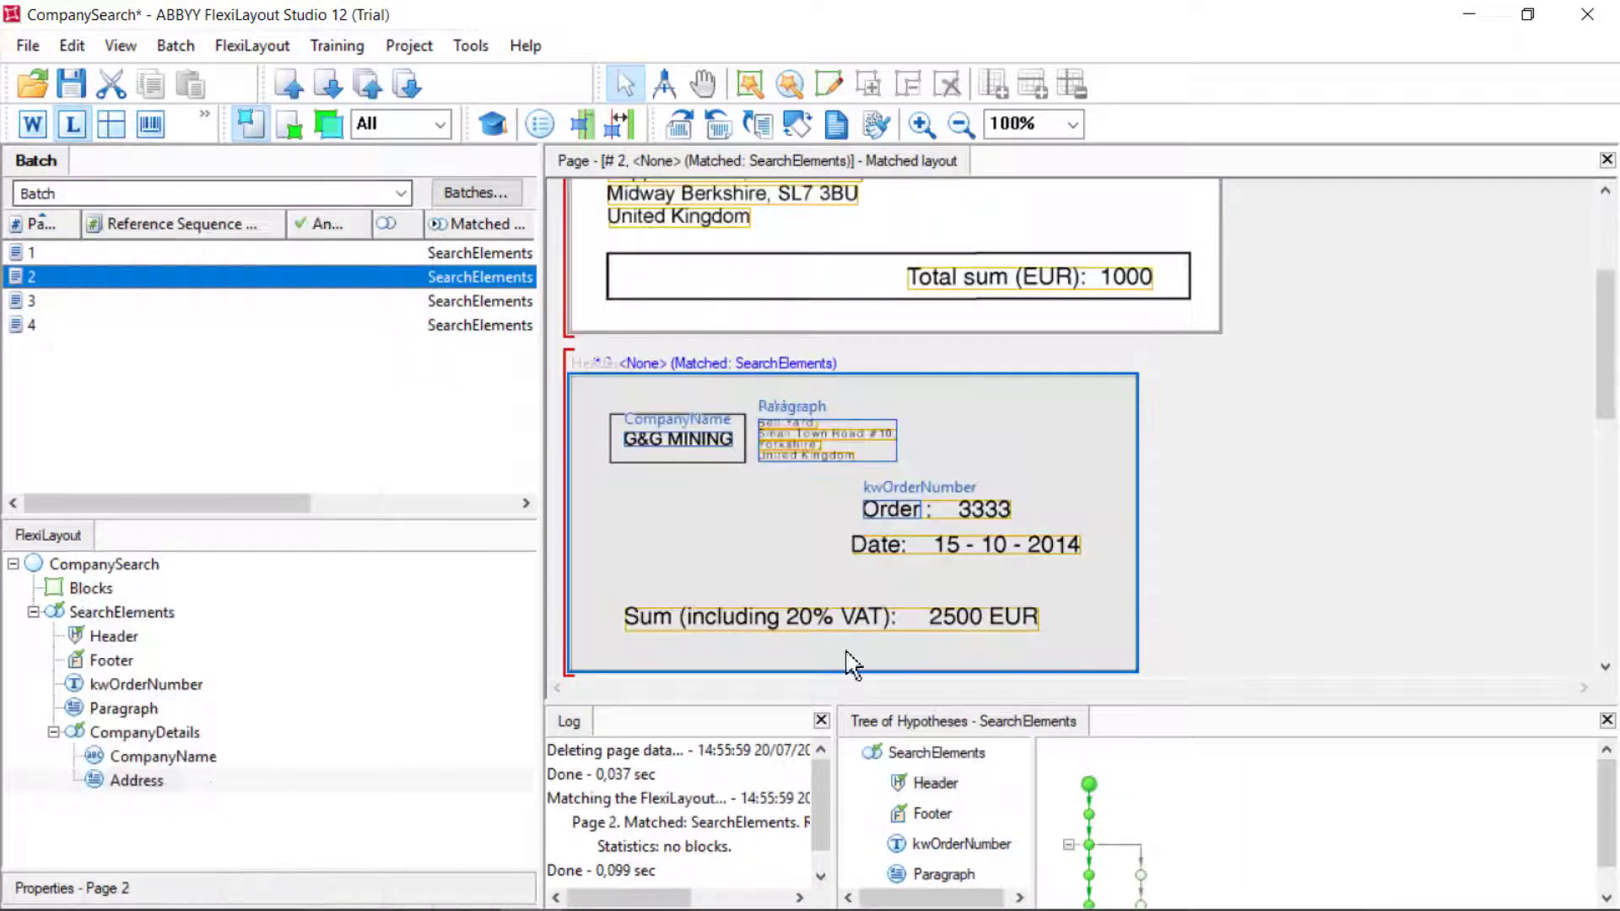
pyautogui.scroll(-2, 852, 662)
pyautogui.click(960, 877)
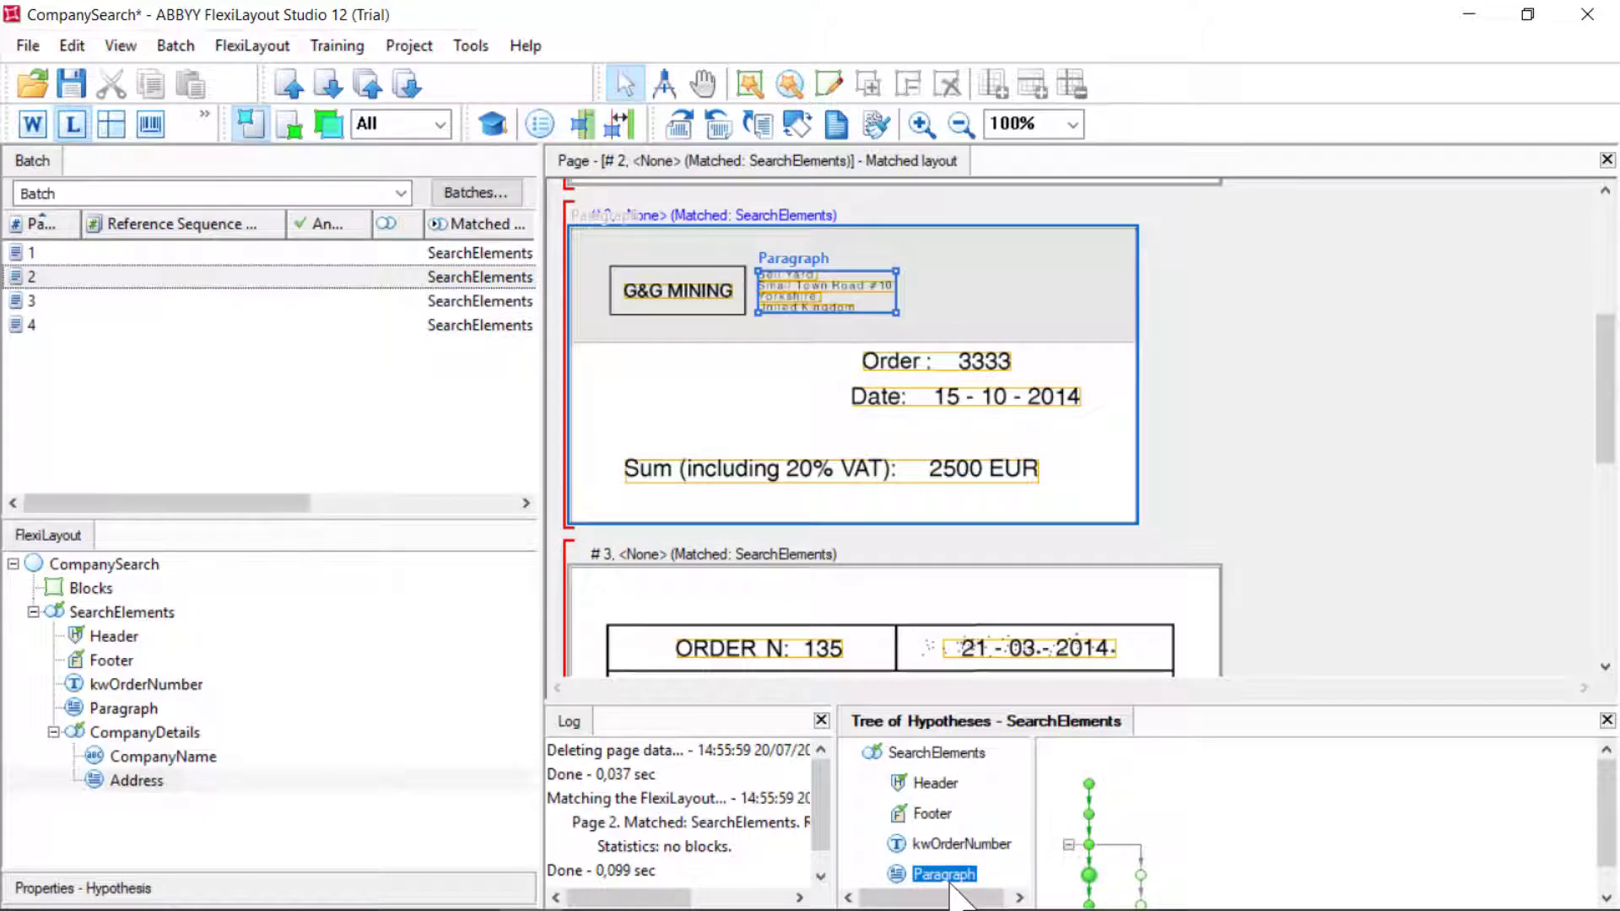
pyautogui.scroll(-1, 927, 856)
pyautogui.click(929, 859)
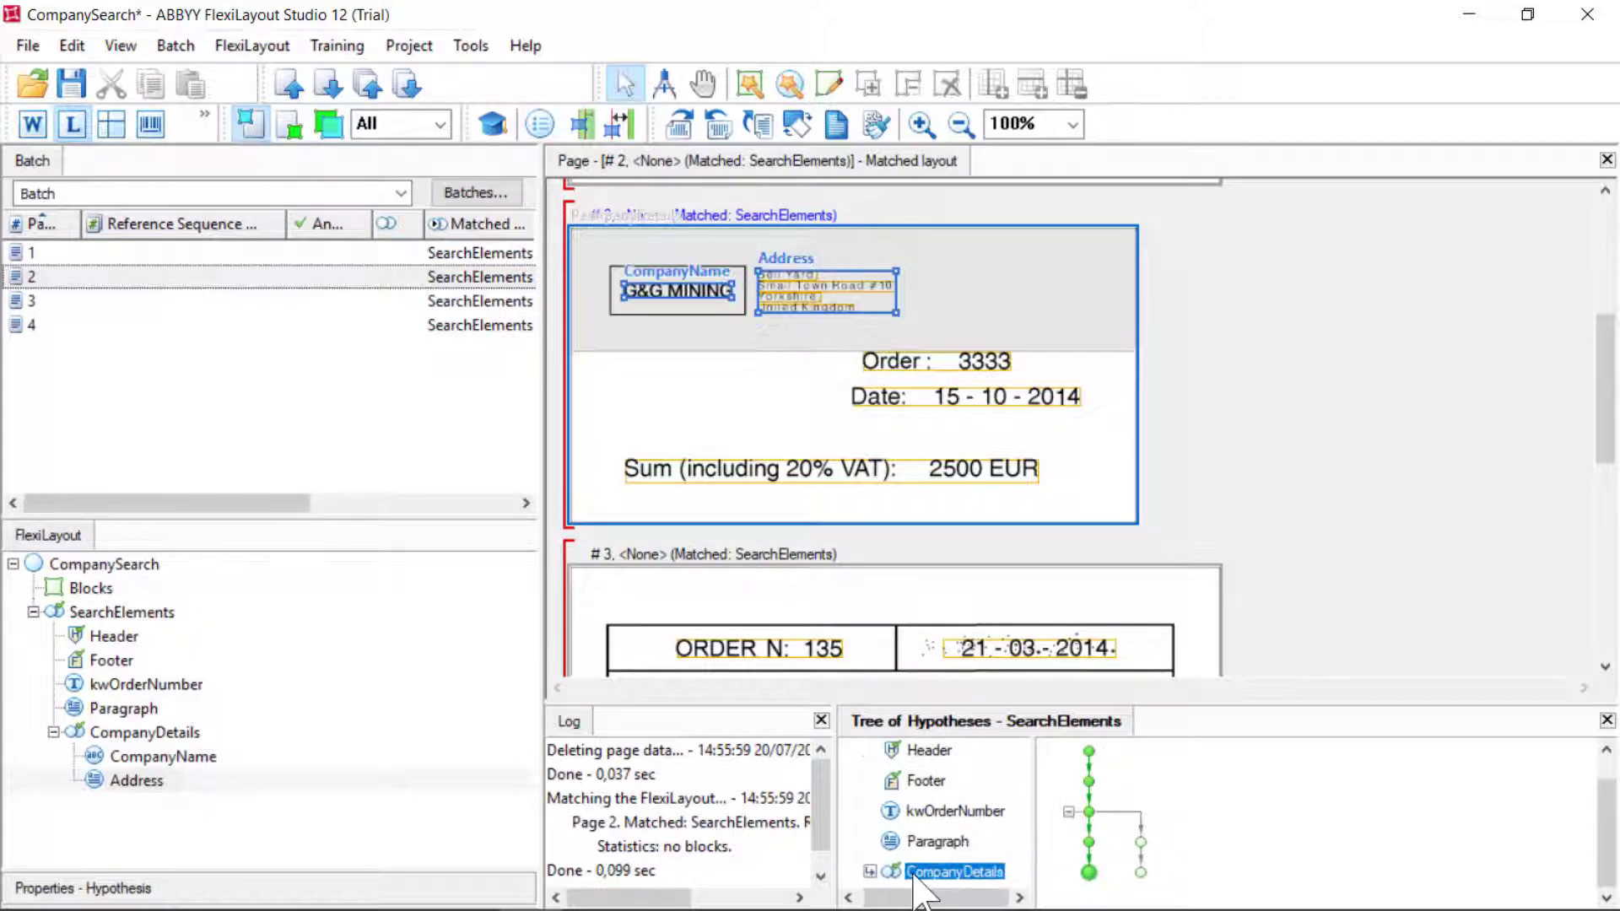
pyautogui.scroll(1, 909, 803)
# Match page 3 and inspect its CompanyDetails hypotheses
pyautogui.click(105, 302)
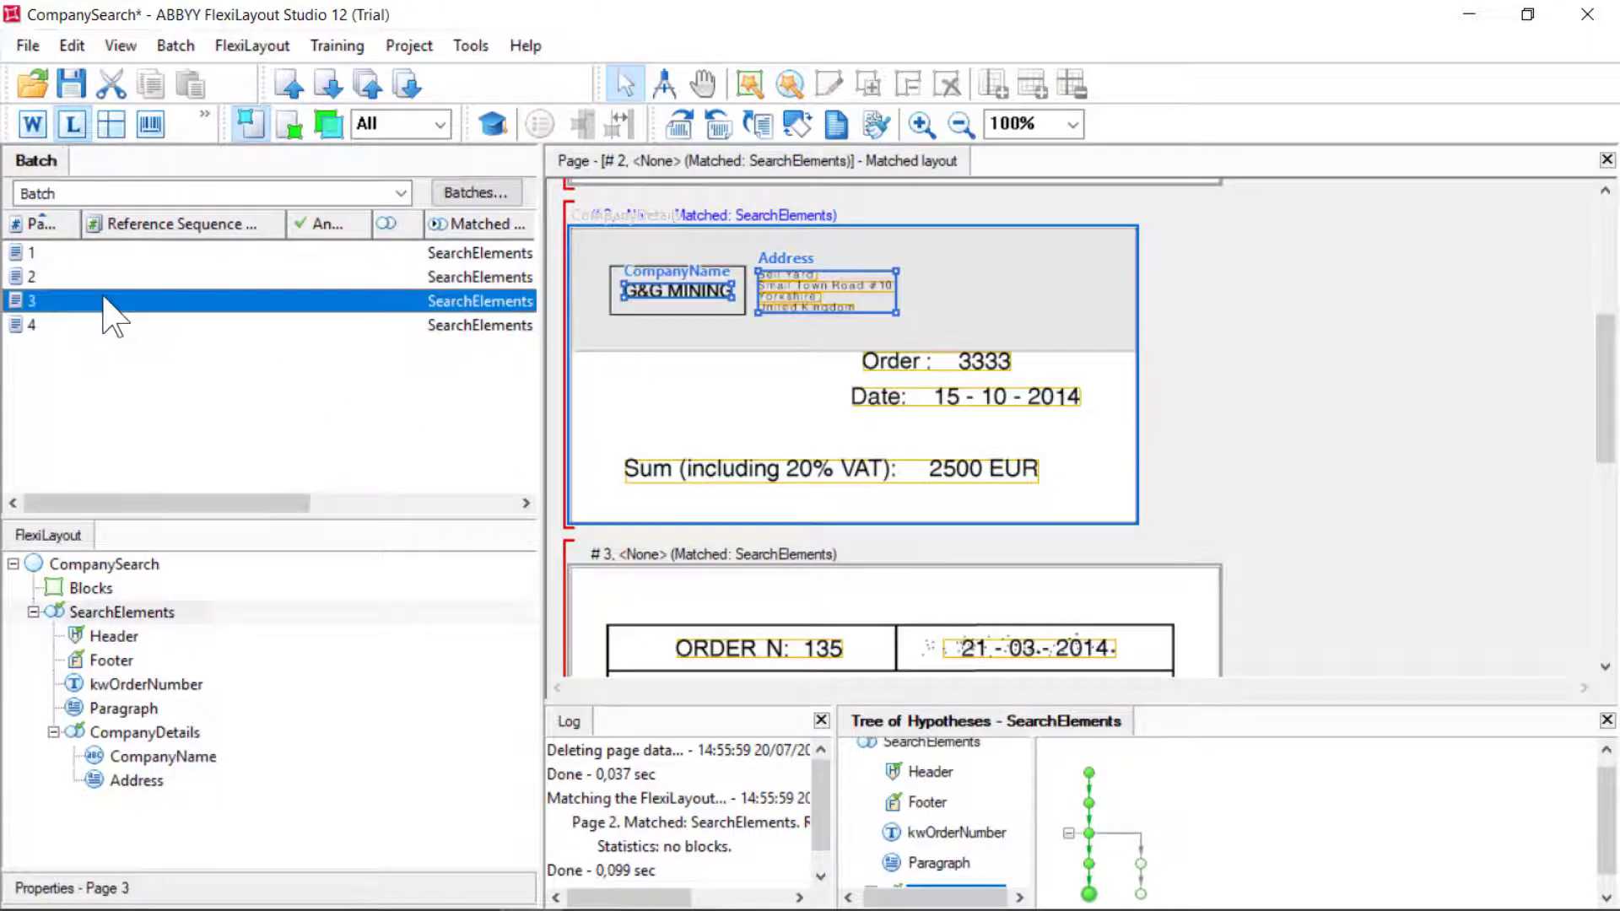
pyautogui.rightClick(113, 316)
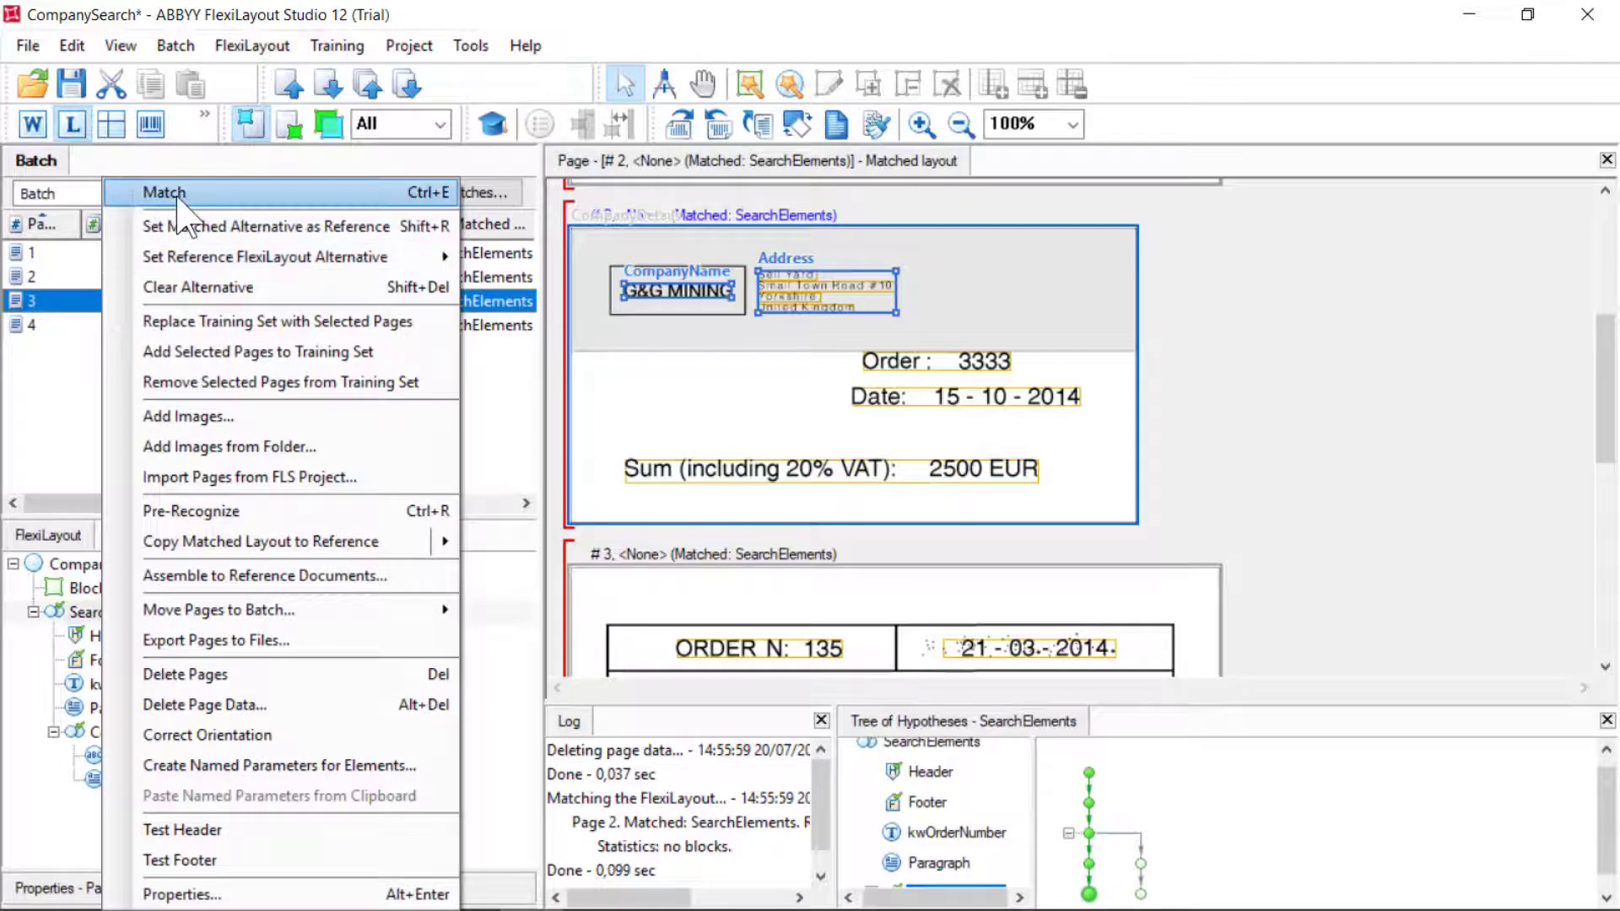
pyautogui.click(160, 192)
pyautogui.scroll(-1, 978, 861)
pyautogui.click(936, 872)
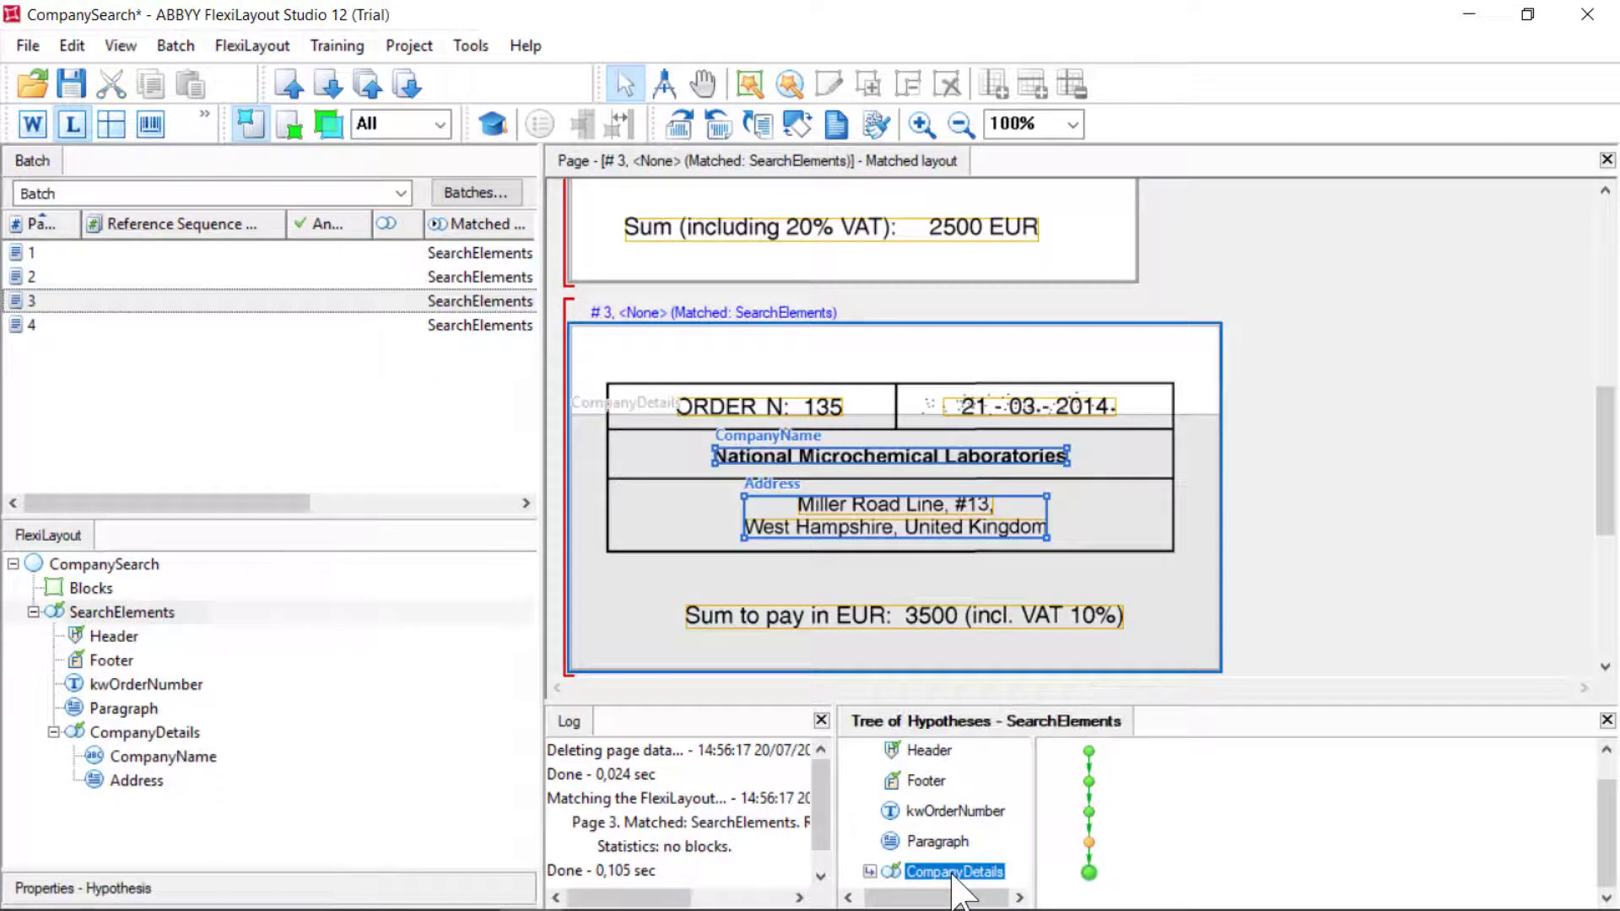
pyautogui.click(869, 871)
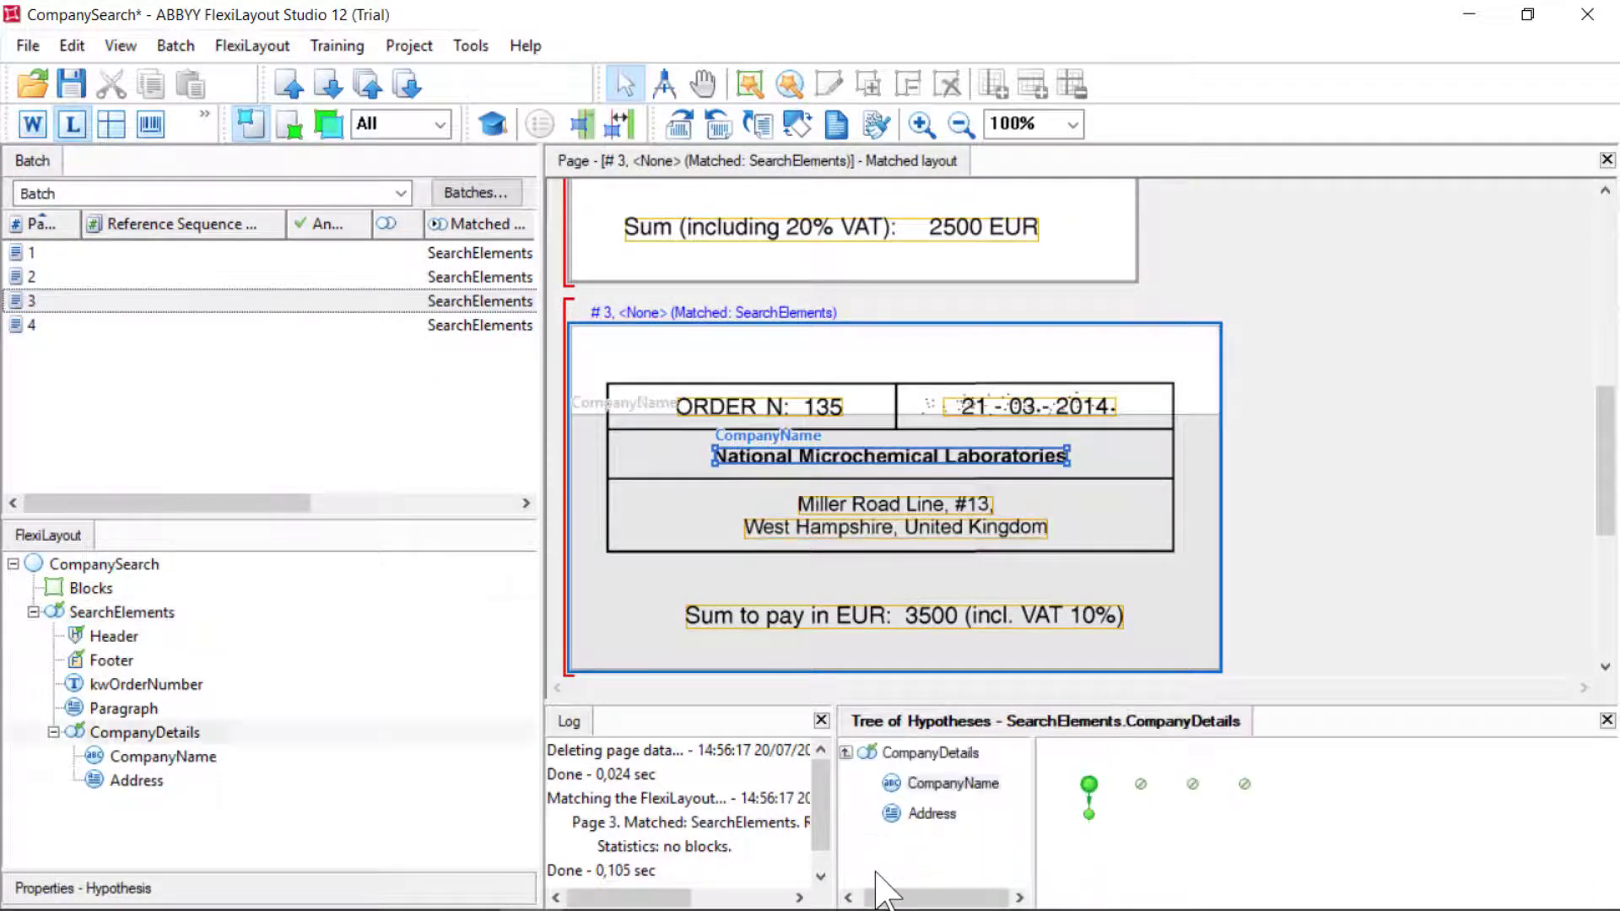
pyautogui.click(846, 753)
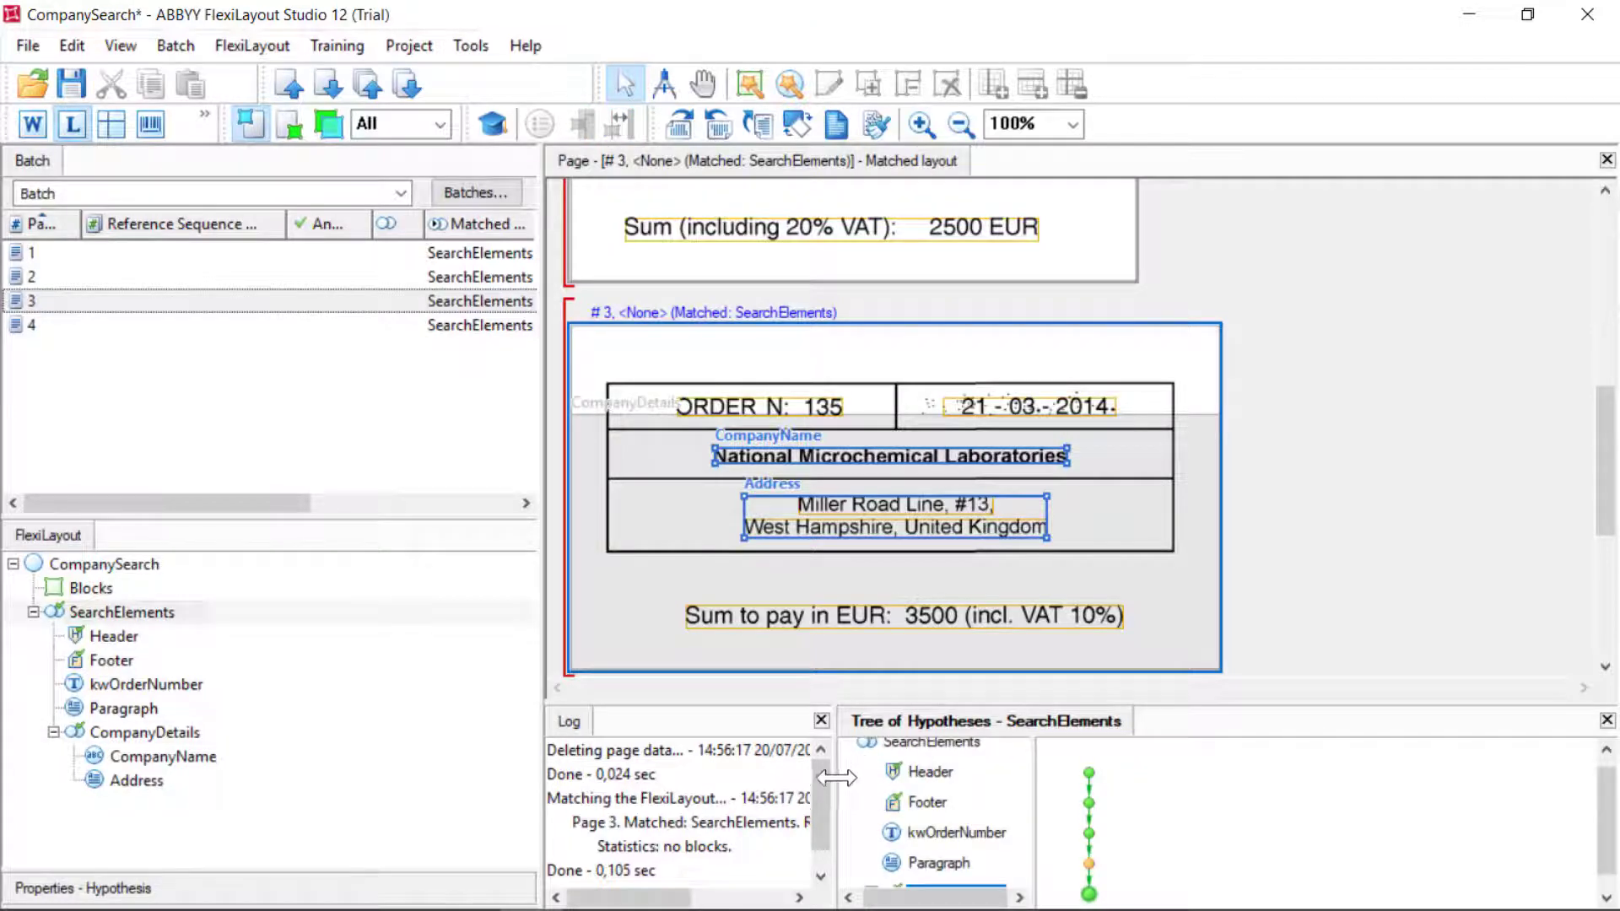
# Match page 4 and check its Paragraph and CompanyDetails results
pyautogui.rightClick(80, 325)
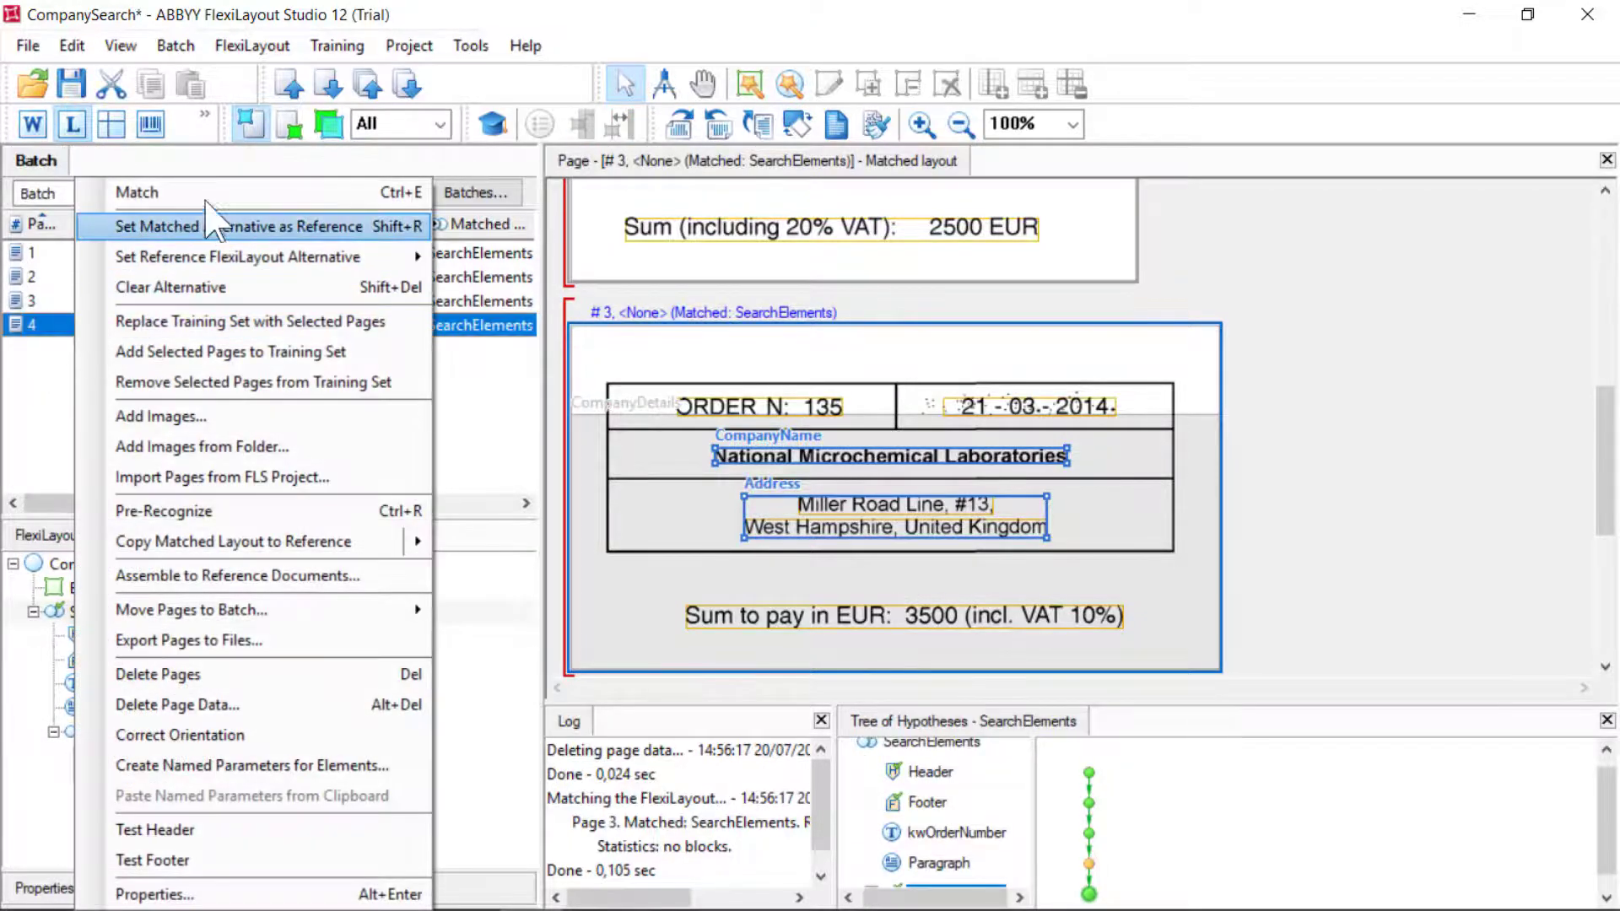
pyautogui.click(194, 188)
pyautogui.click(943, 873)
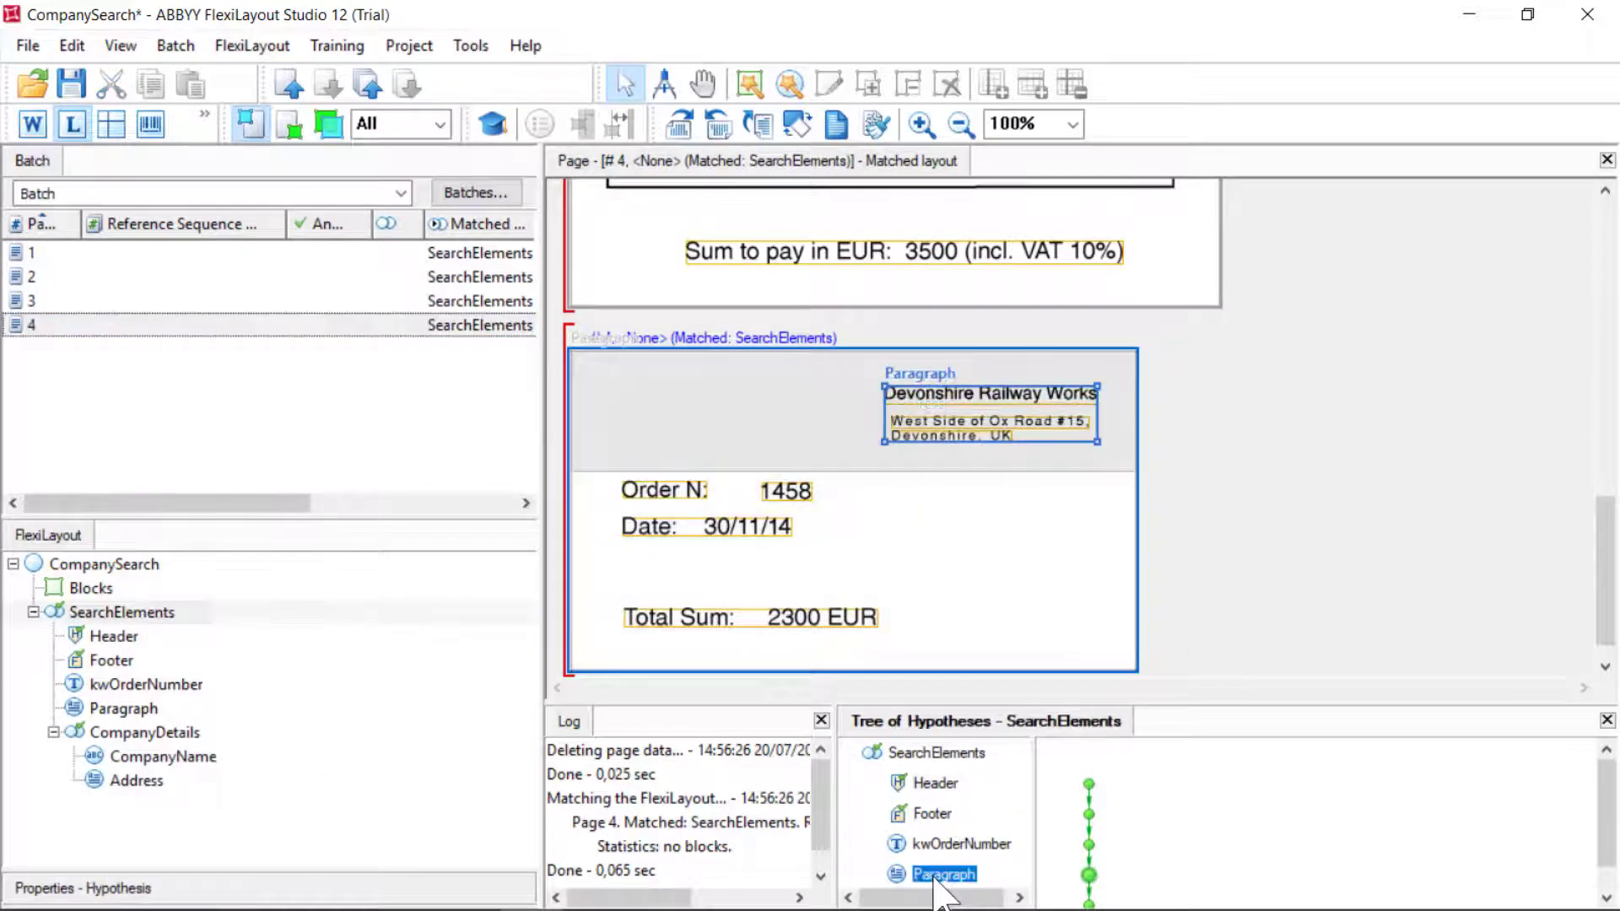
pyautogui.scroll(-1, 934, 879)
pyautogui.click(936, 874)
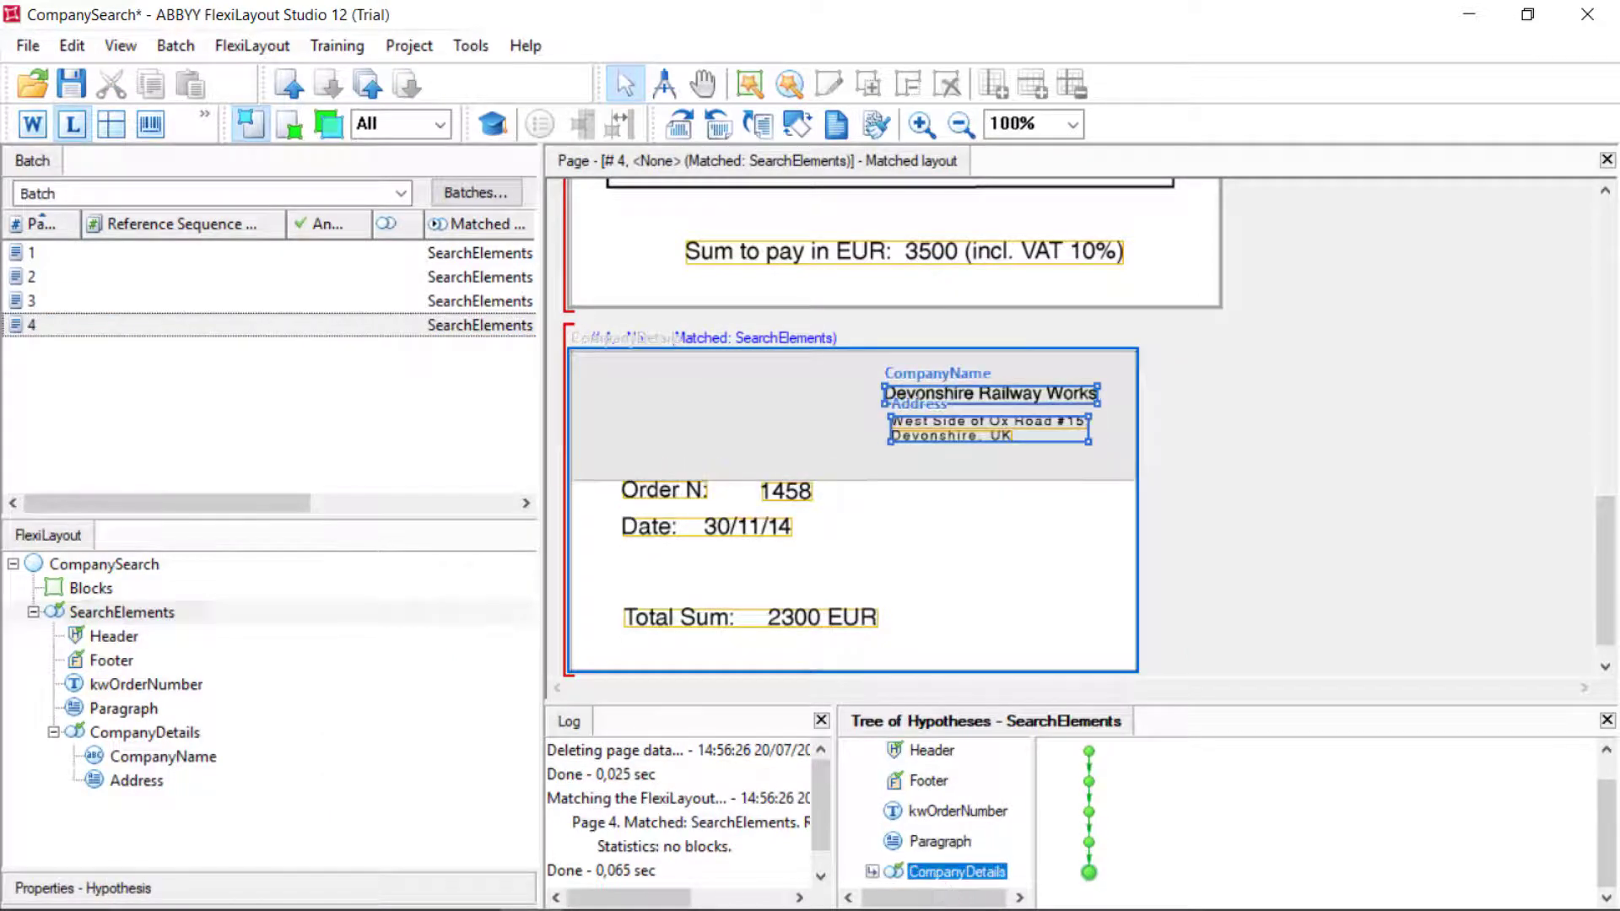